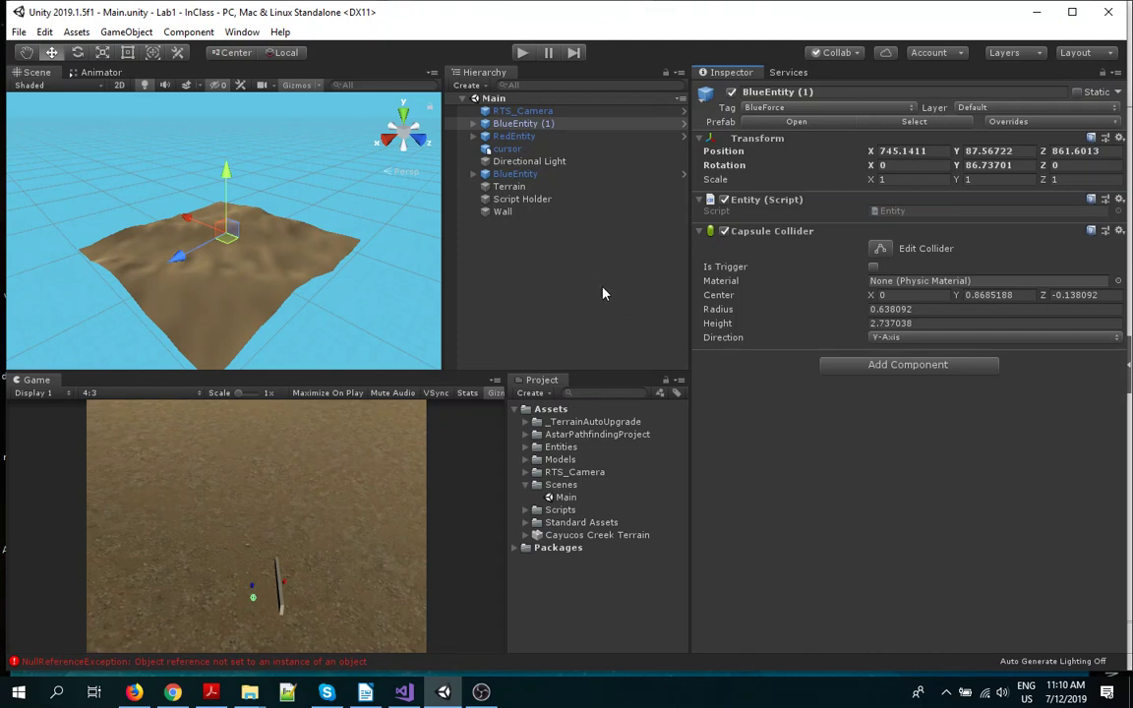
# Switch to Chrome and read the A* Pathfinding Project's Get Started tutorial through the New Scene section, including its Ground and Obstacles layer instructions.
pyautogui.click(172, 693)
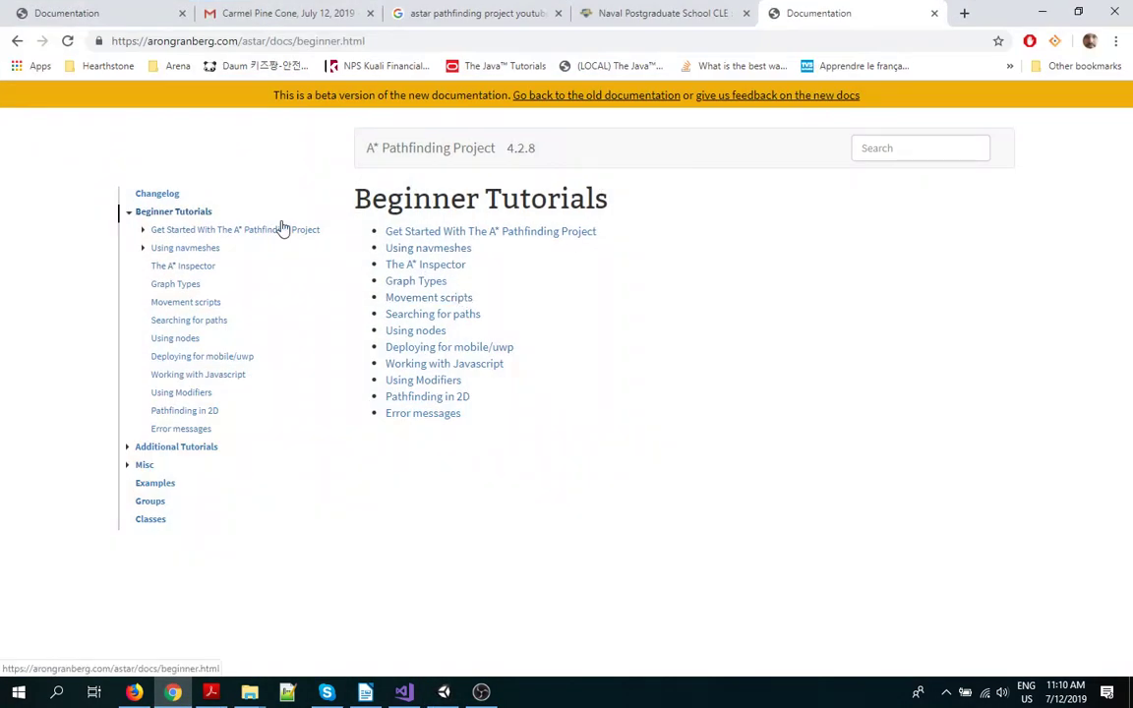
pyautogui.click(224, 233)
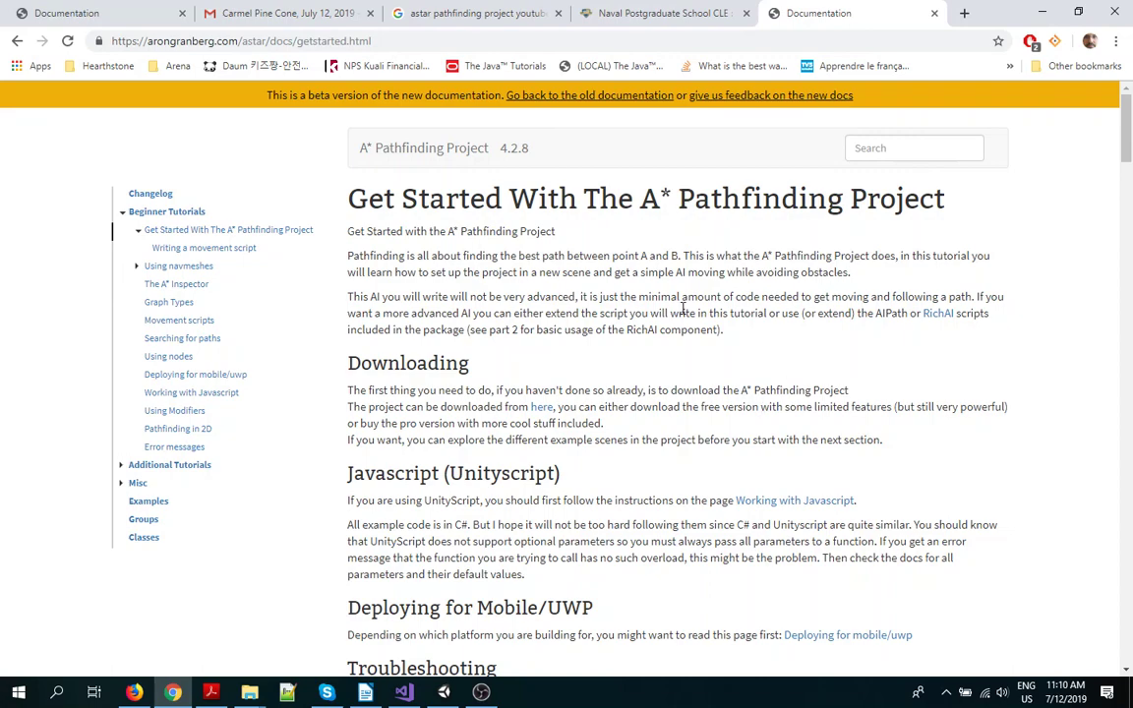
pyautogui.scroll(-5, 559, 393)
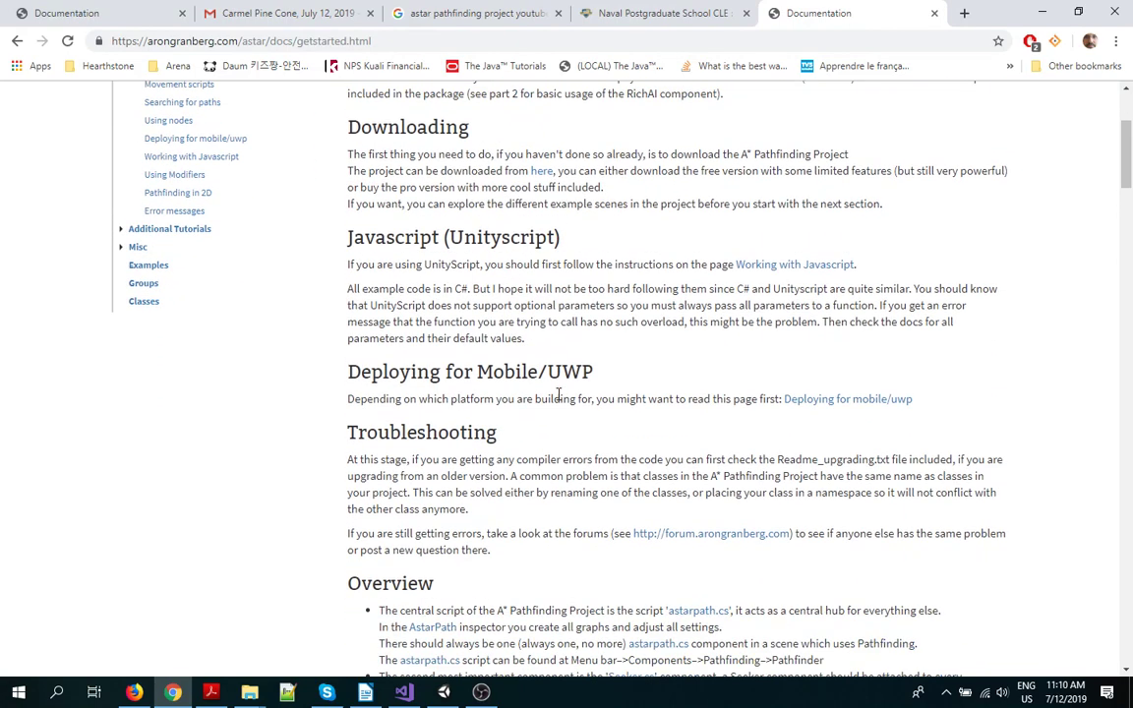
pyautogui.scroll(-3, 558, 393)
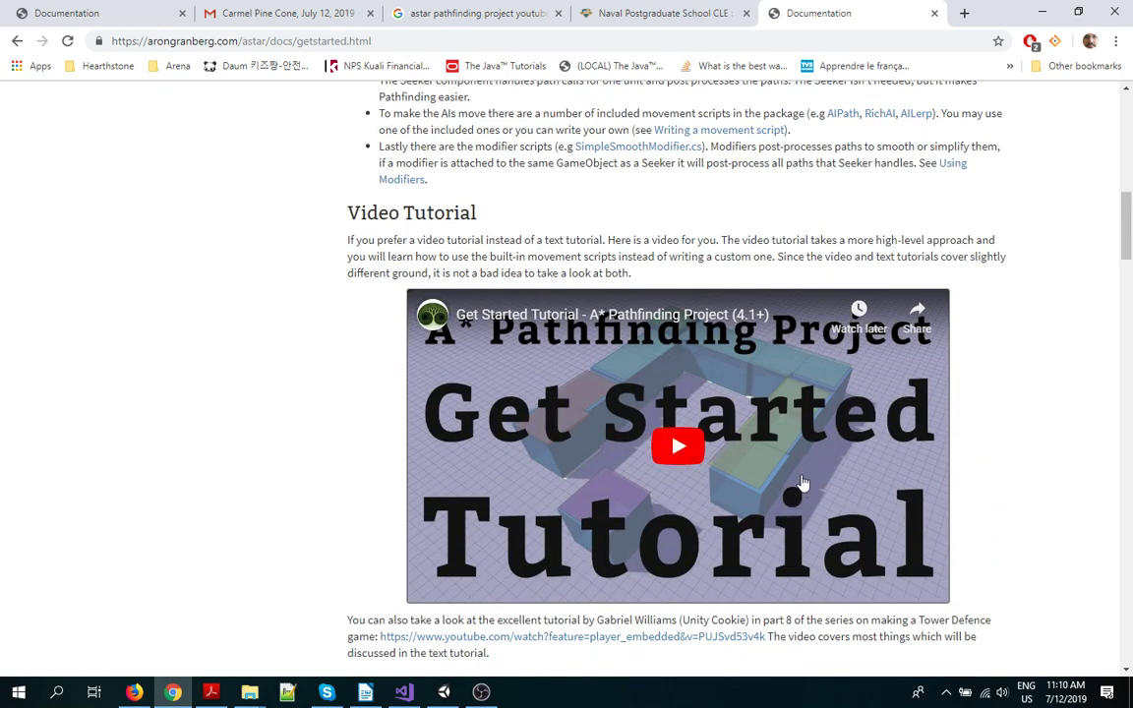
pyautogui.scroll(-3, 801, 482)
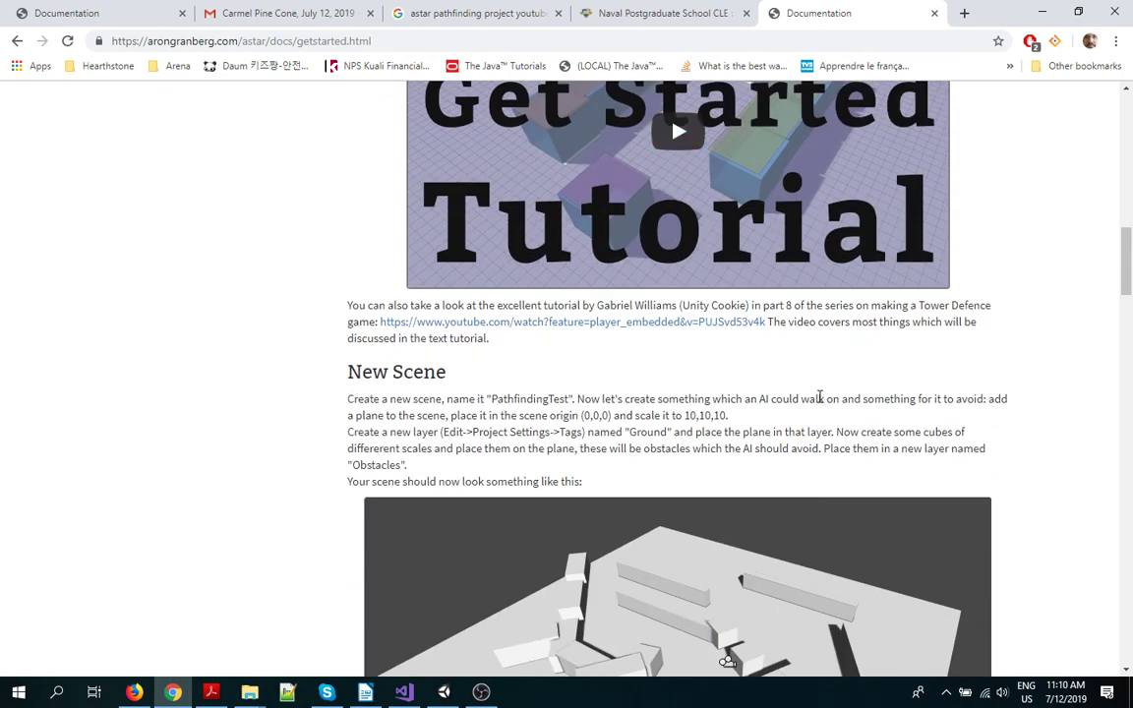
pyautogui.scroll(3, 816, 397)
pyautogui.scroll(-2, 819, 407)
pyautogui.scroll(-2, 819, 409)
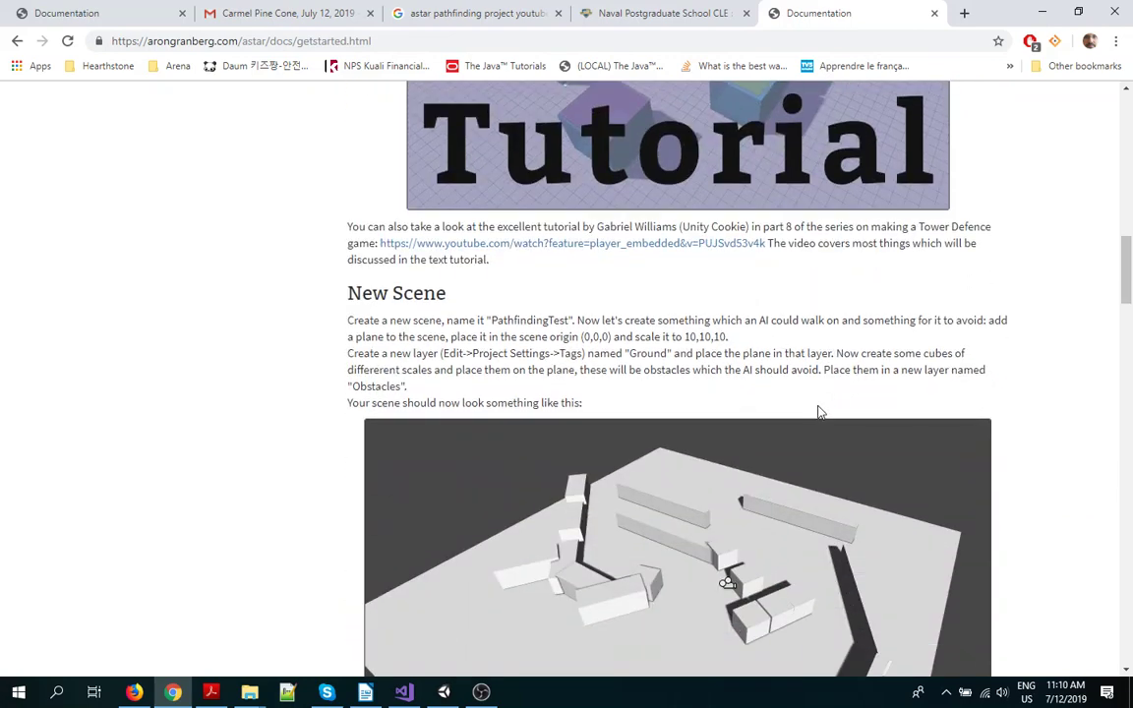
pyautogui.scroll(-2, 831, 411)
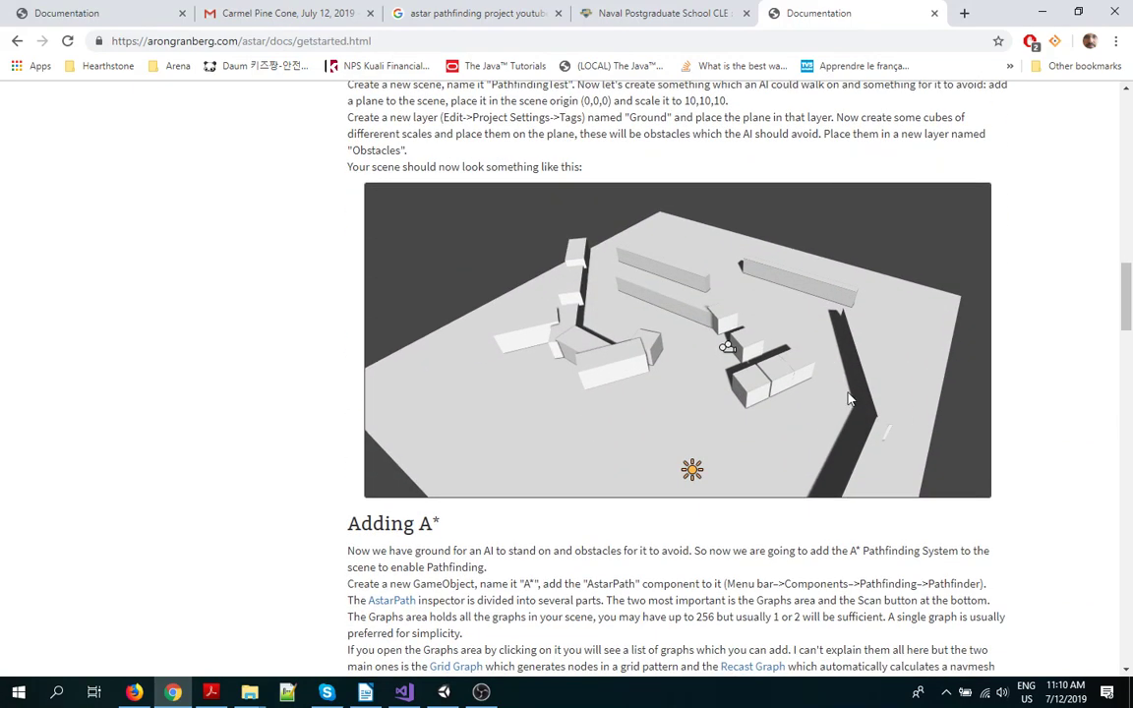
pyautogui.scroll(2, 850, 398)
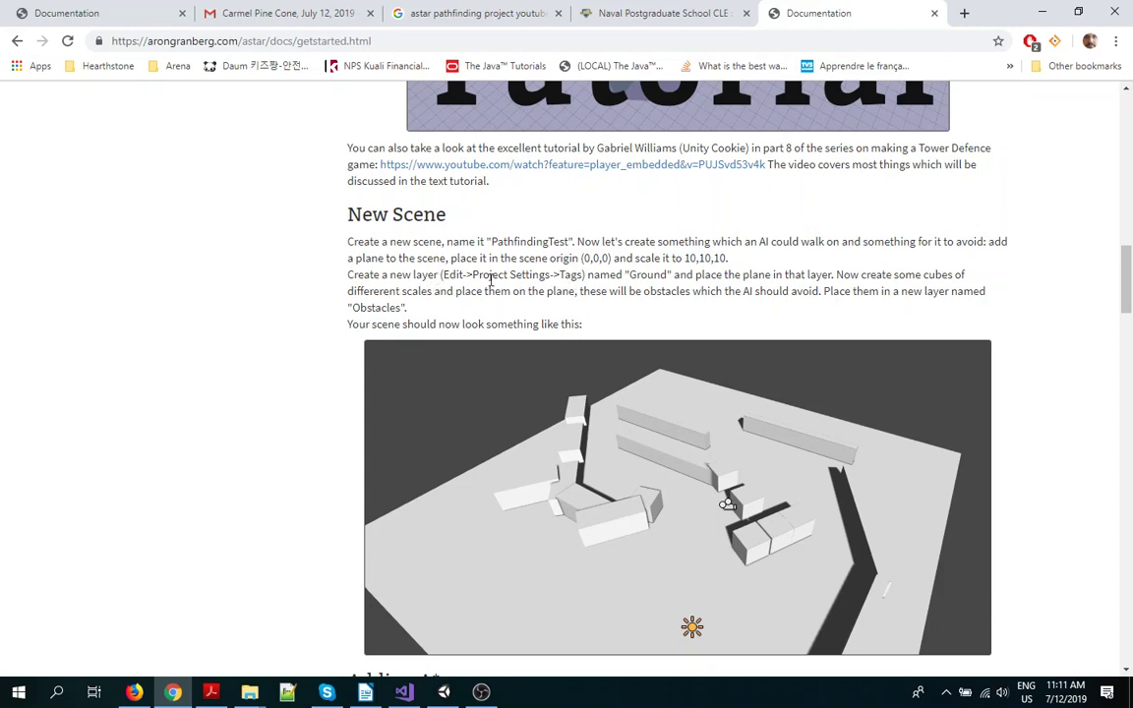
pyautogui.doubleClick(570, 276)
pyautogui.doubleClick(360, 308)
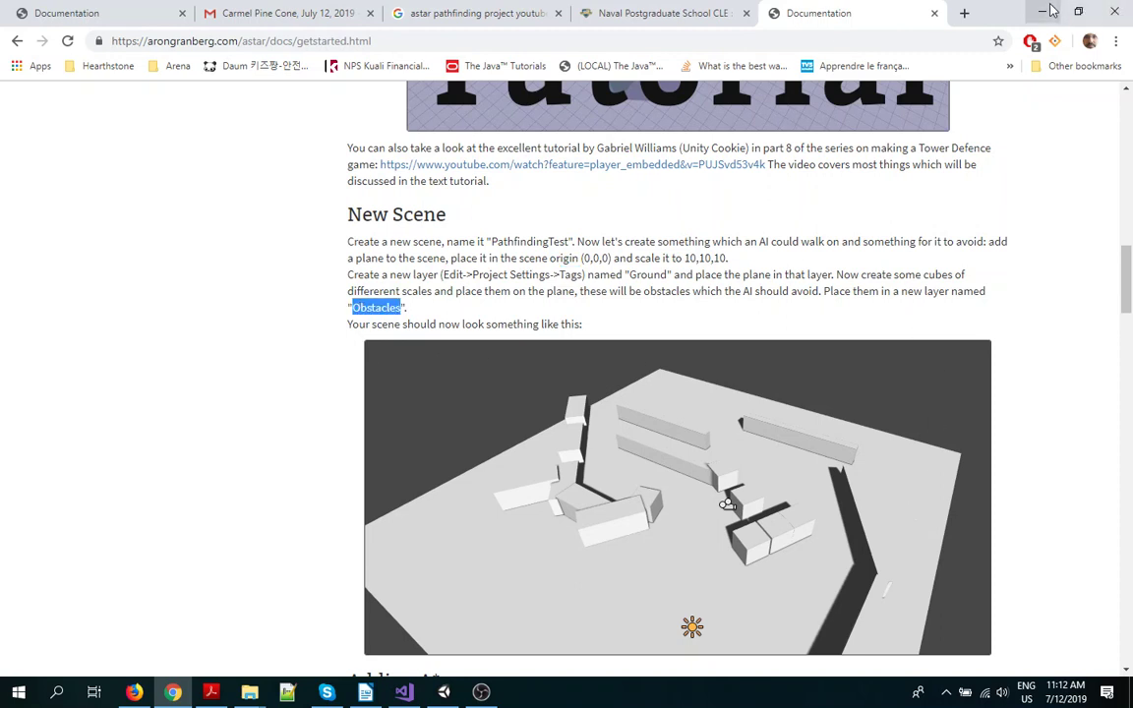
# Switch back to Unity, create a scene named Simple in the Scenes folder, and open it.
pyautogui.hotkey('alt', 'Tab')
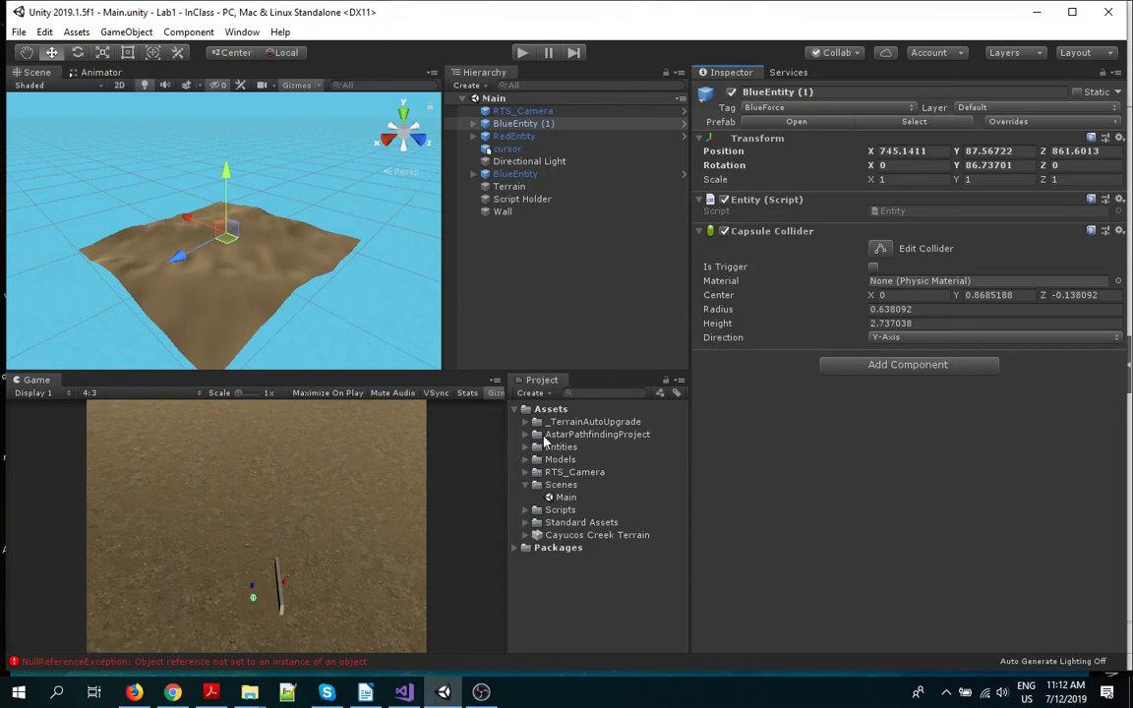
pyautogui.click(570, 487)
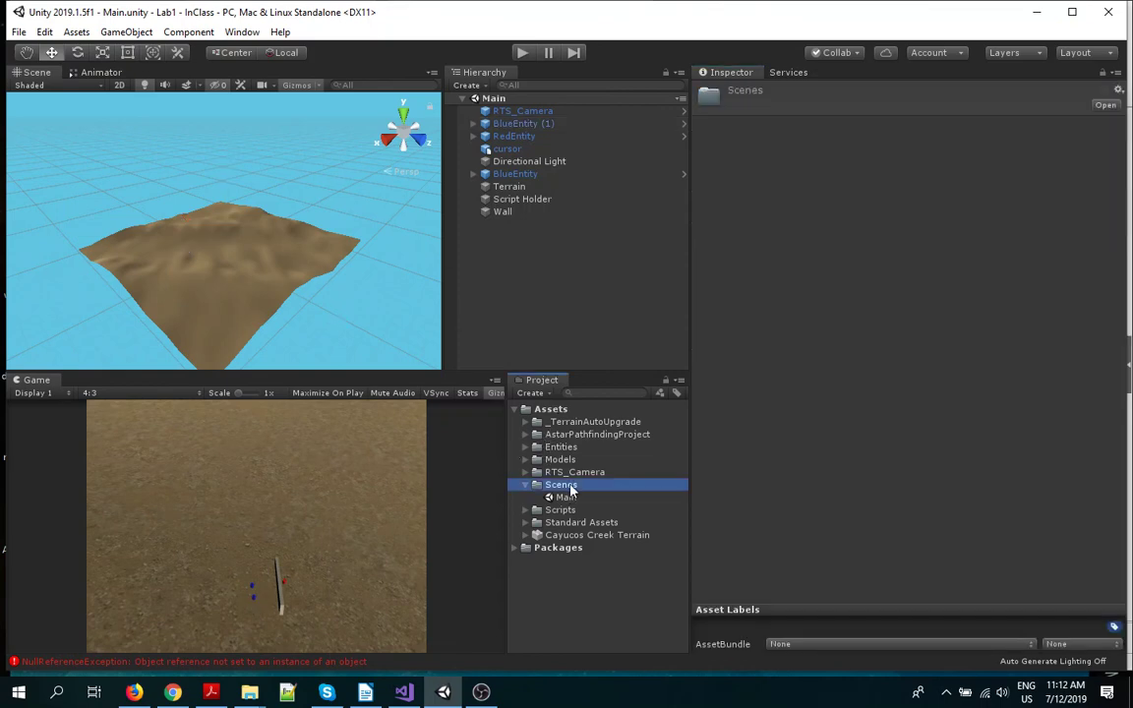
pyautogui.rightClick(570, 488)
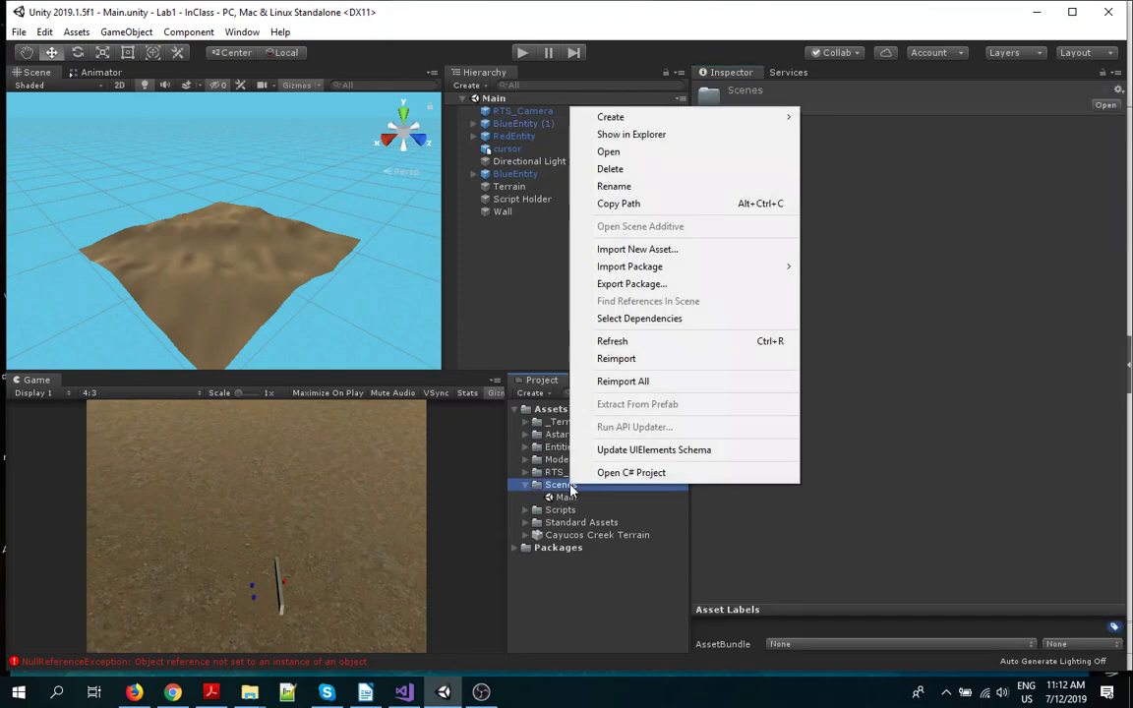
pyautogui.moveTo(657, 119)
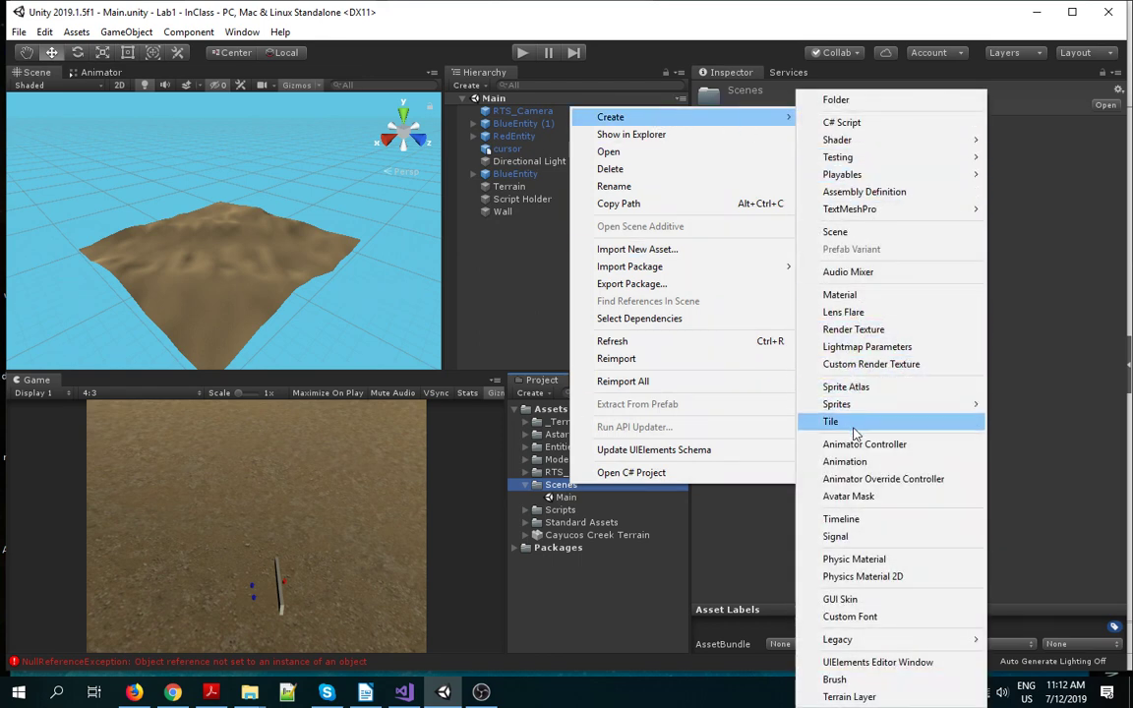
pyautogui.click(853, 234)
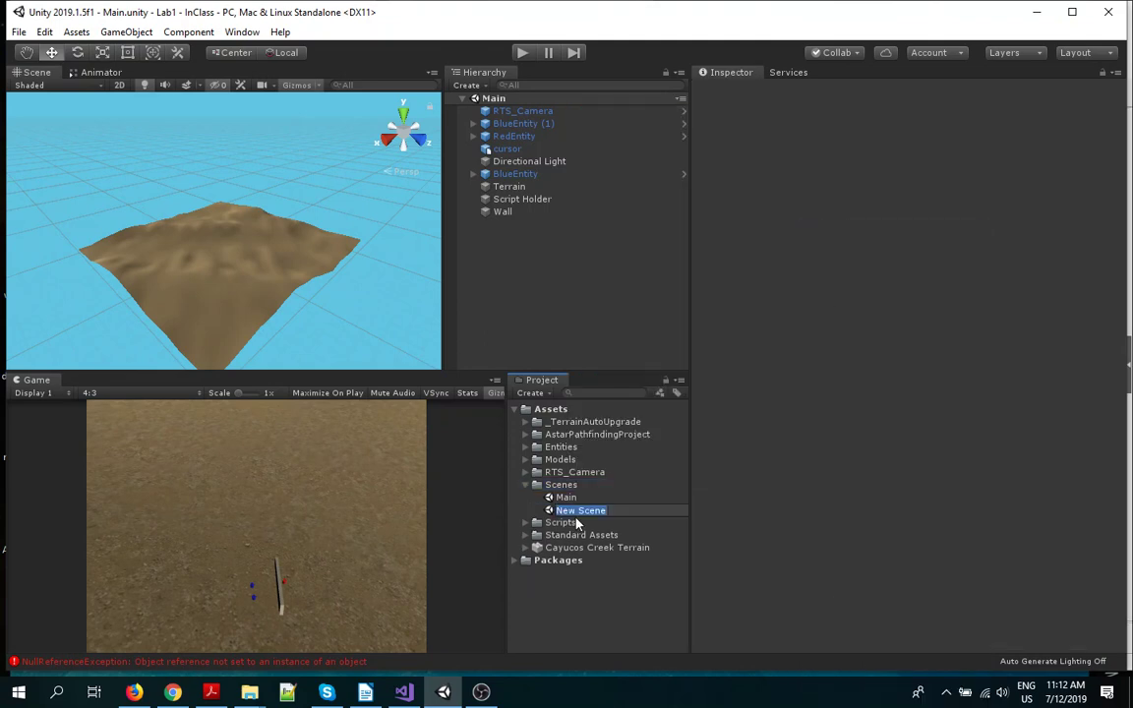
pyautogui.write('Simple')
pyautogui.press('Return')
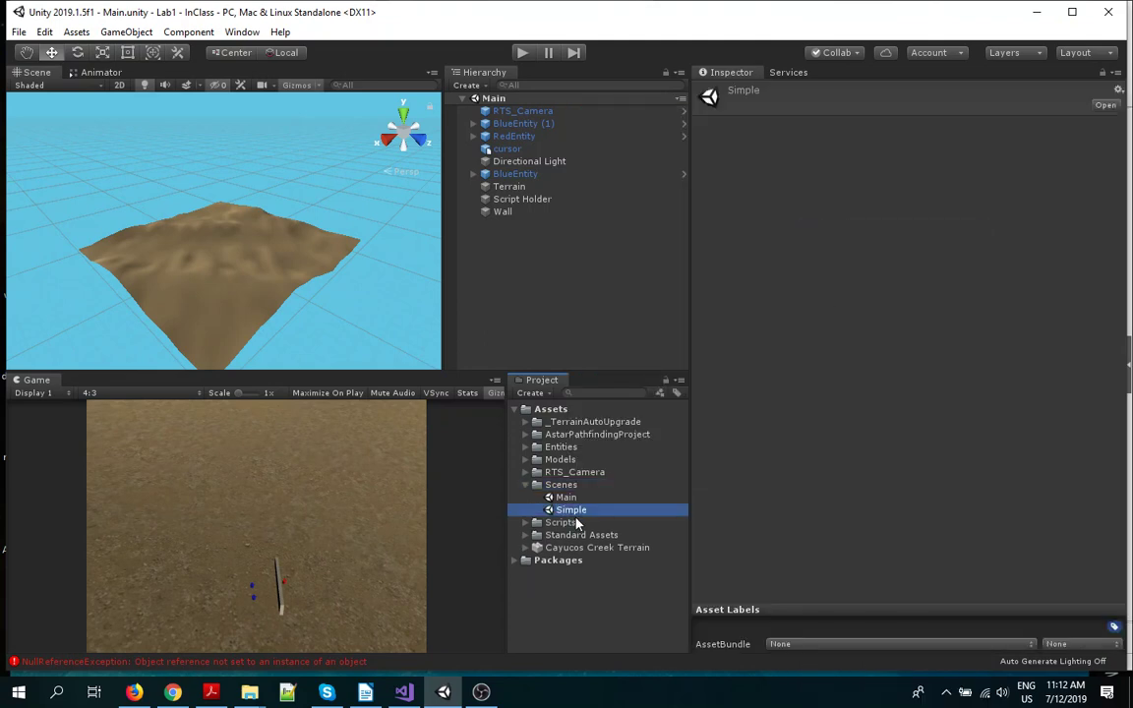
pyautogui.doubleClick(599, 512)
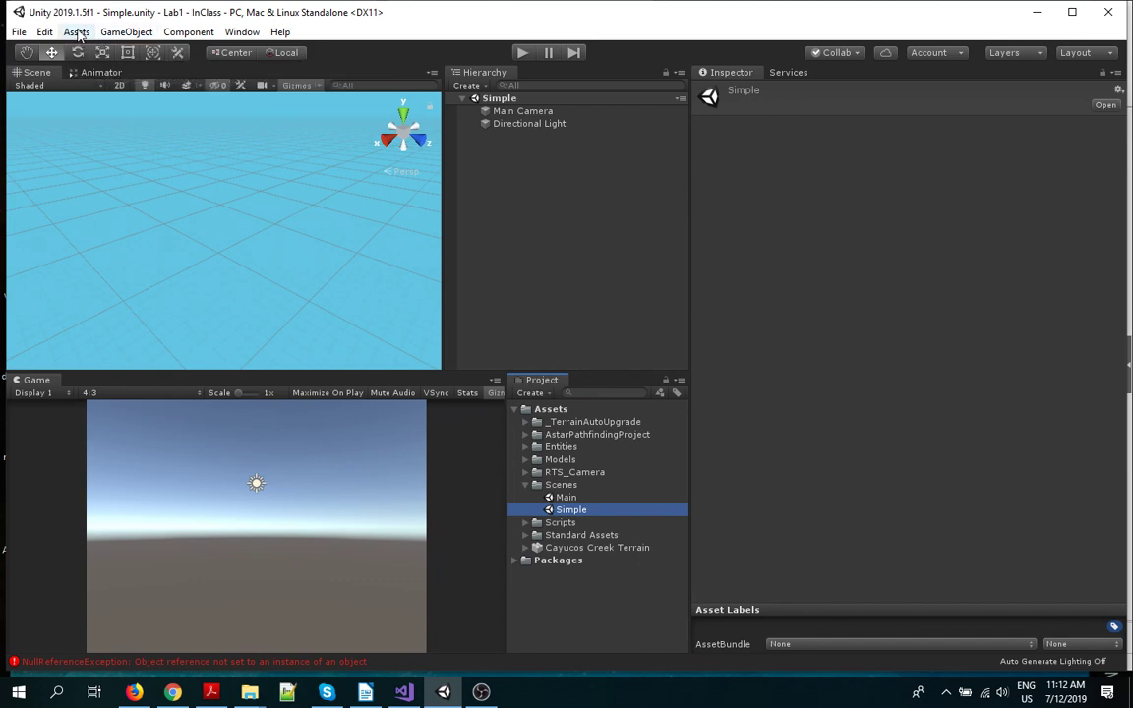
# Add a 3D plane to the Simple scene and reset its position to the origin (0, 0, 0).
pyautogui.click(128, 32)
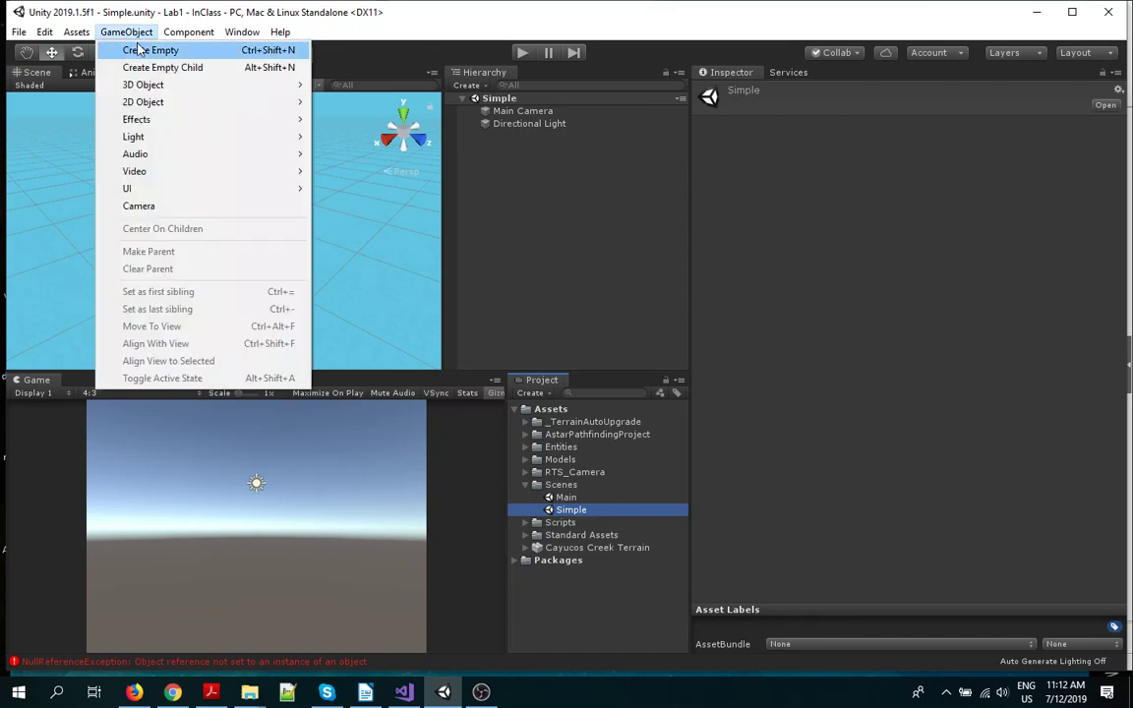
pyautogui.moveTo(145, 86)
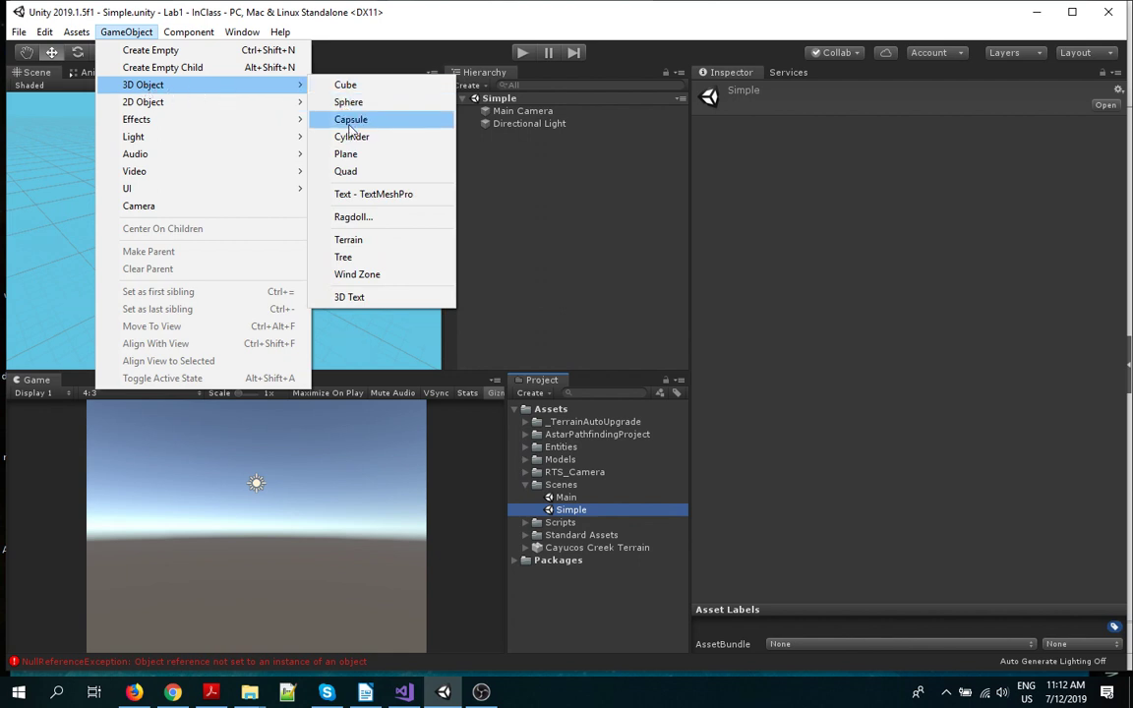
pyautogui.click(346, 155)
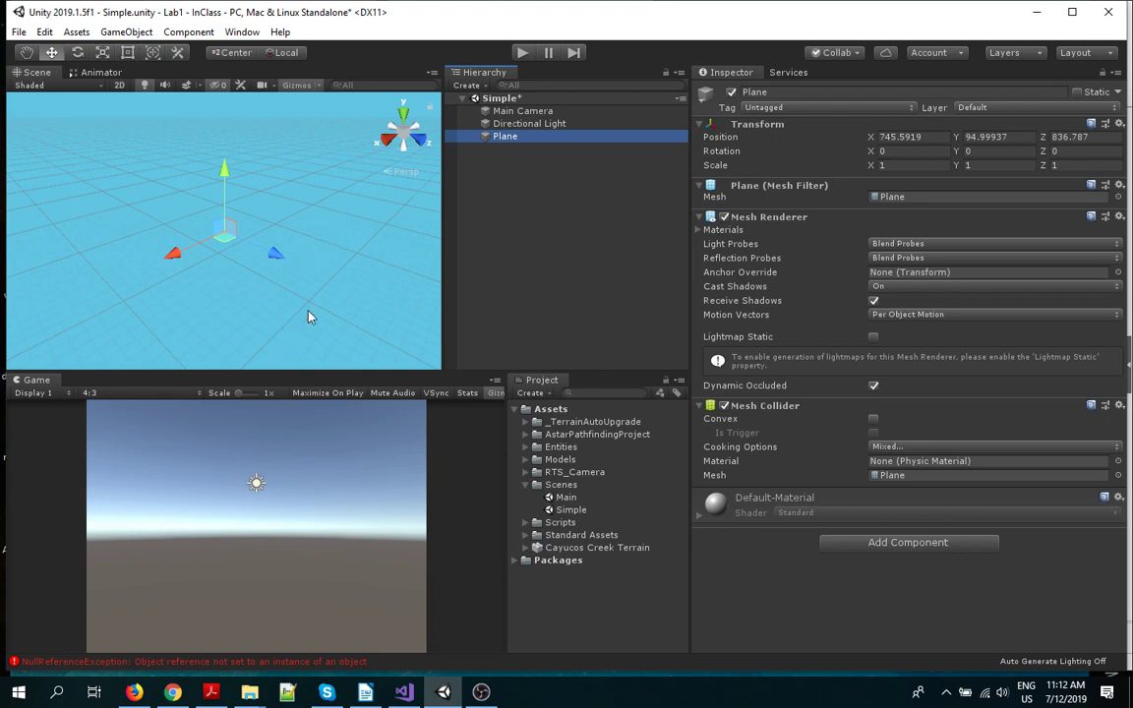
pyautogui.doubleClick(549, 137)
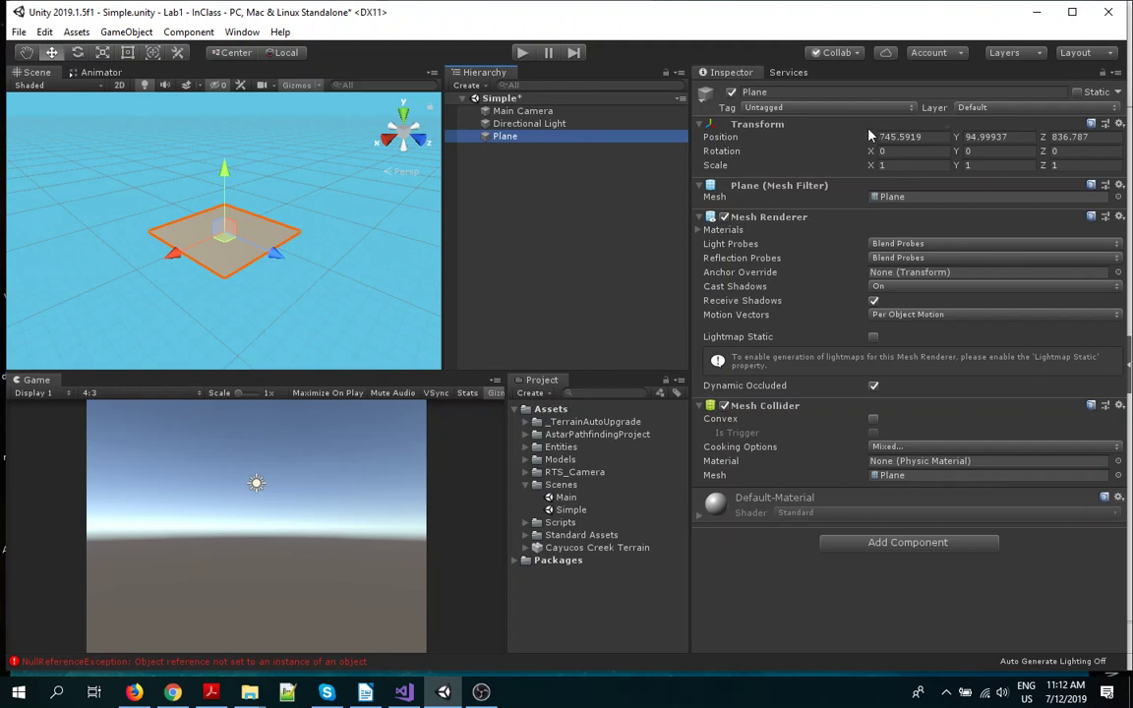
pyautogui.click(1119, 124)
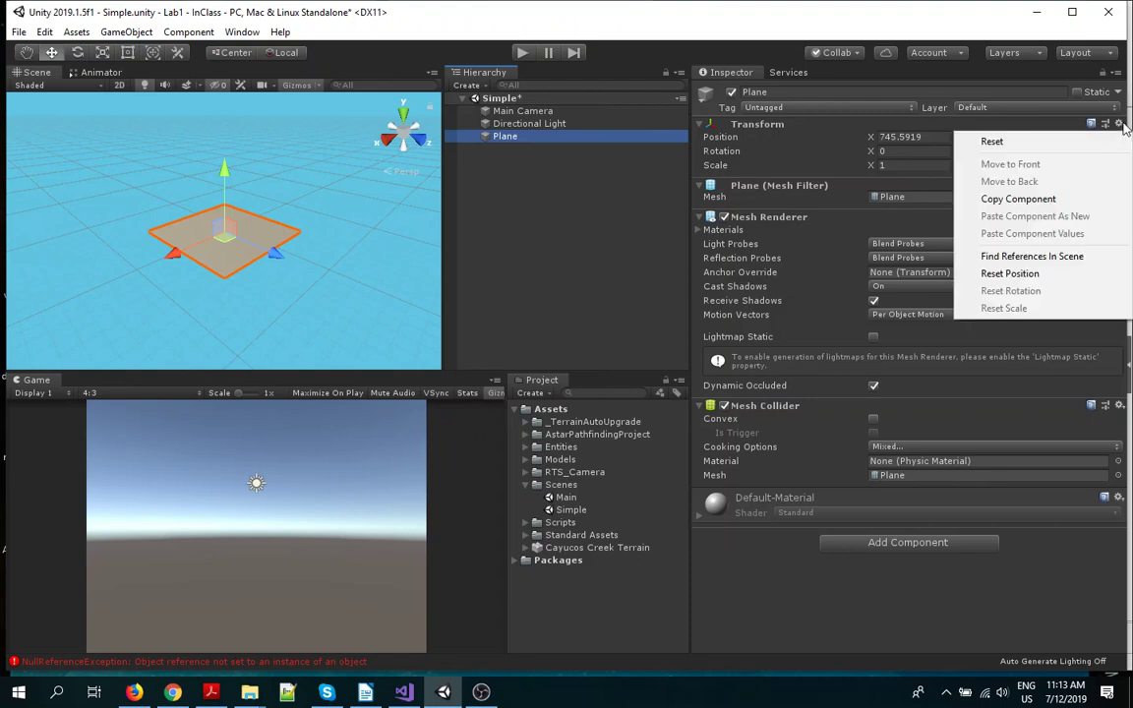
pyautogui.click(1010, 273)
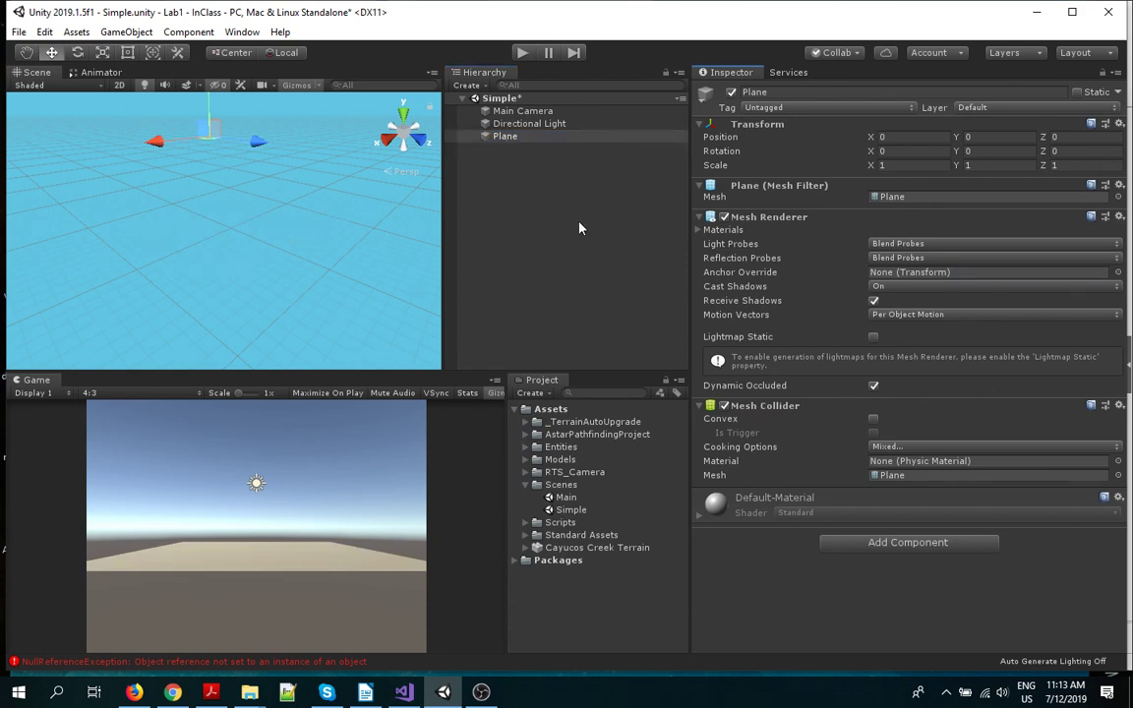
pyautogui.doubleClick(533, 137)
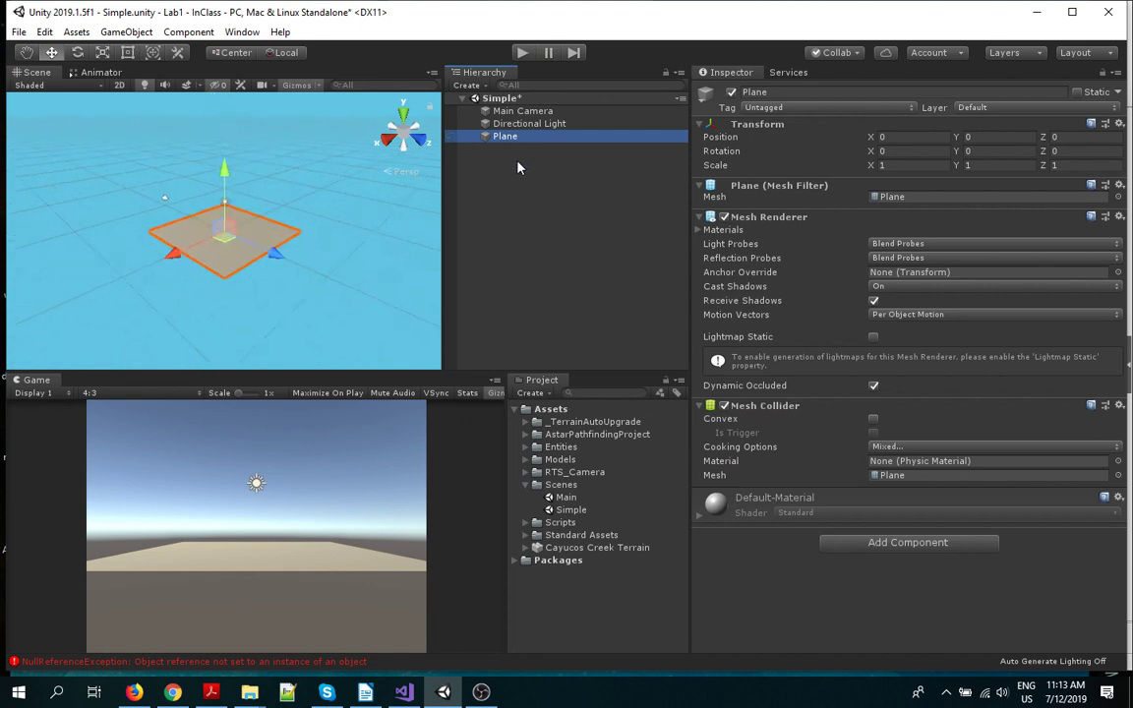
pyautogui.scroll(6, 271, 236)
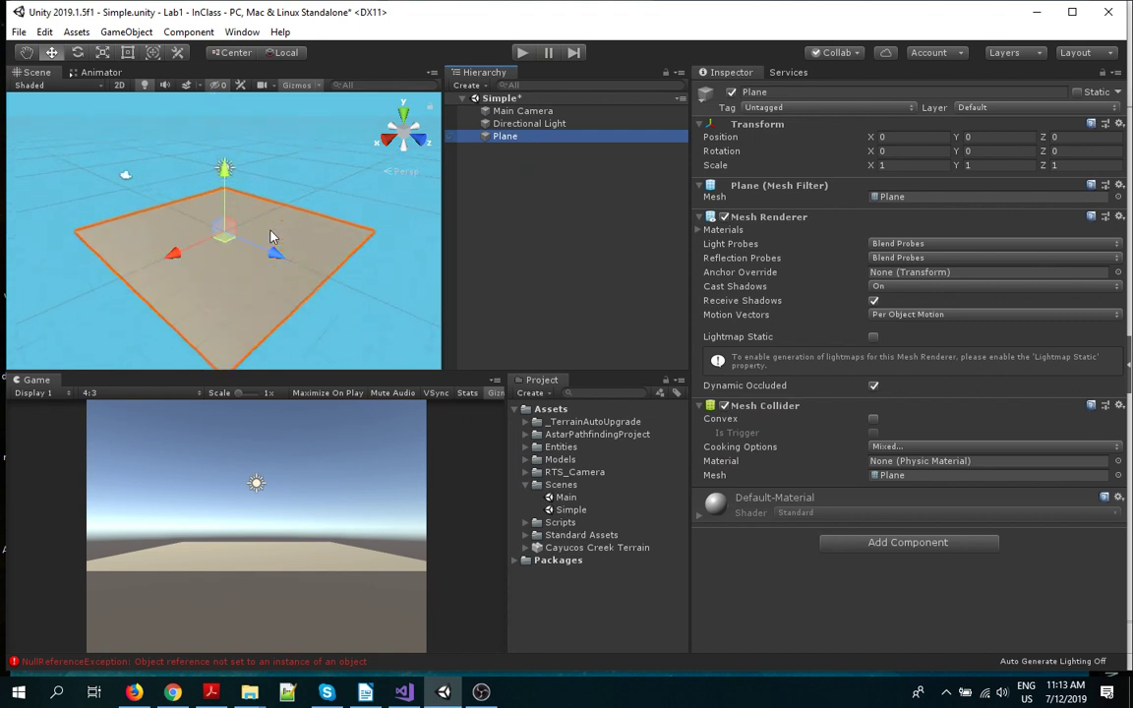
pyautogui.scroll(-4, 273, 237)
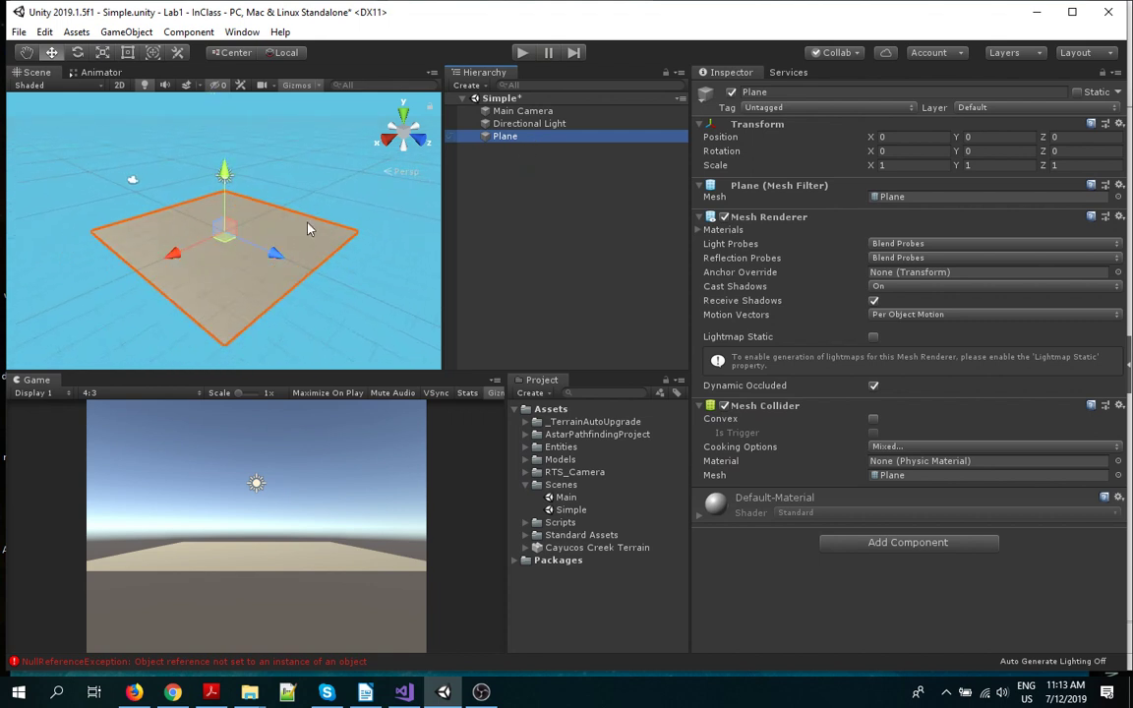
# Set the plane's scale to 2 on X and 2 on Z, and assign the plane to the Ground layer.
pyautogui.click(883, 167)
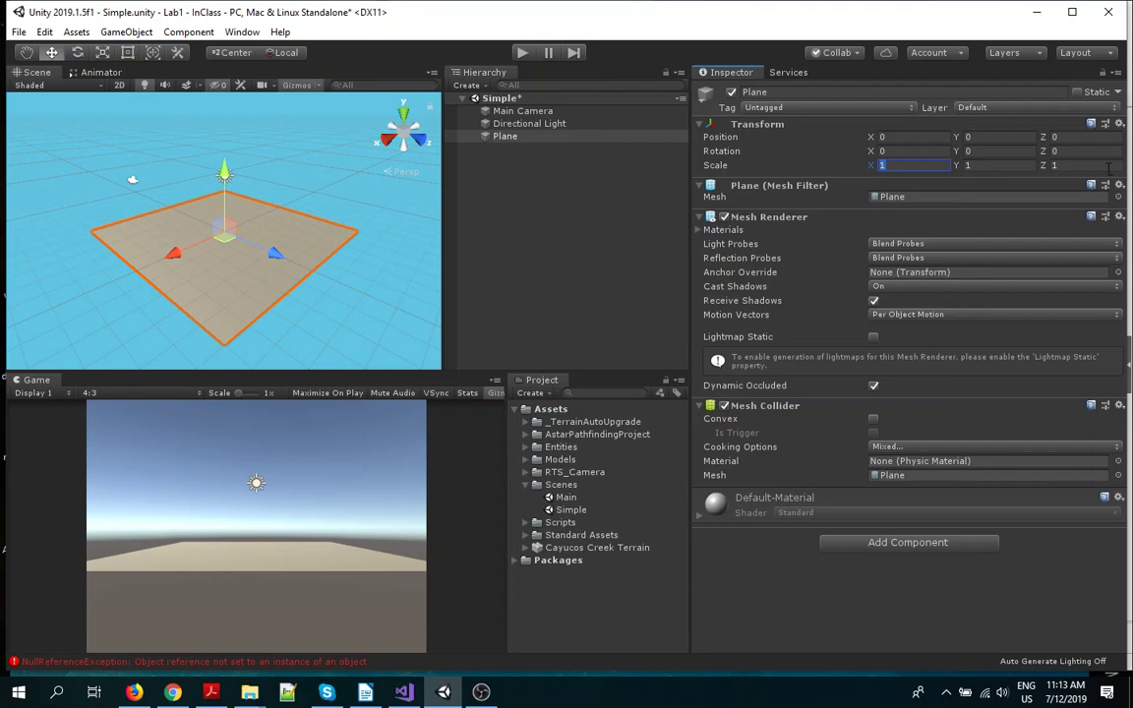
pyautogui.write('2')
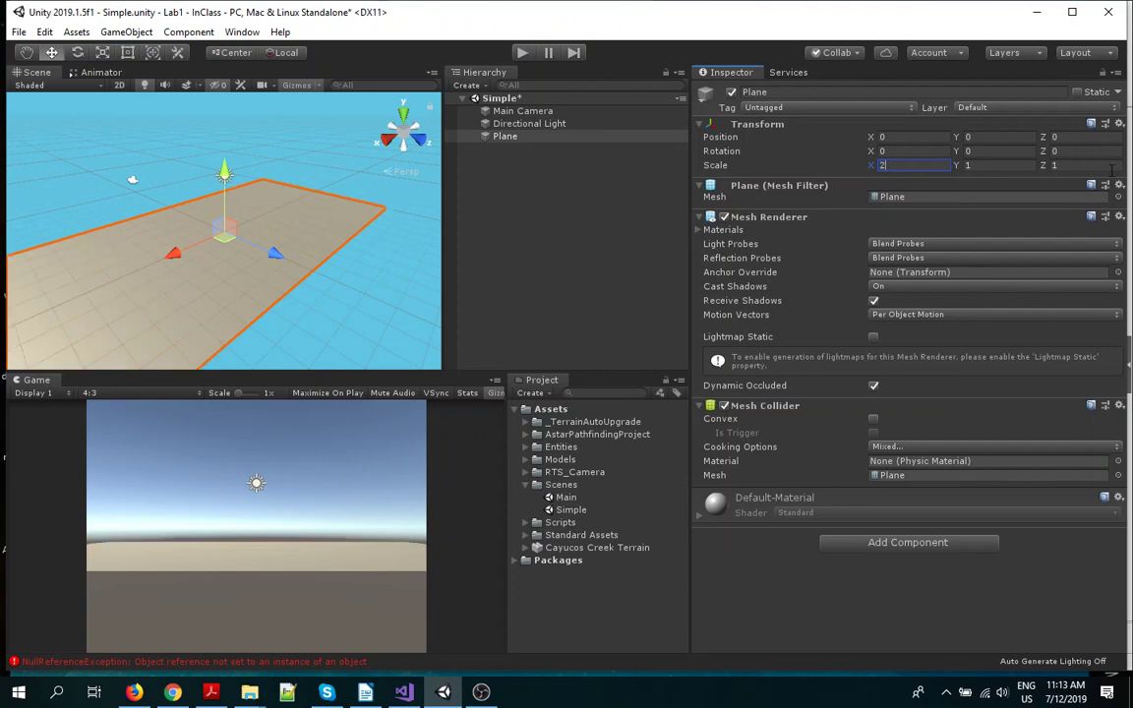
pyautogui.moveTo(1090, 167); pyautogui.dragTo(1036, 167)
pyautogui.write('3')
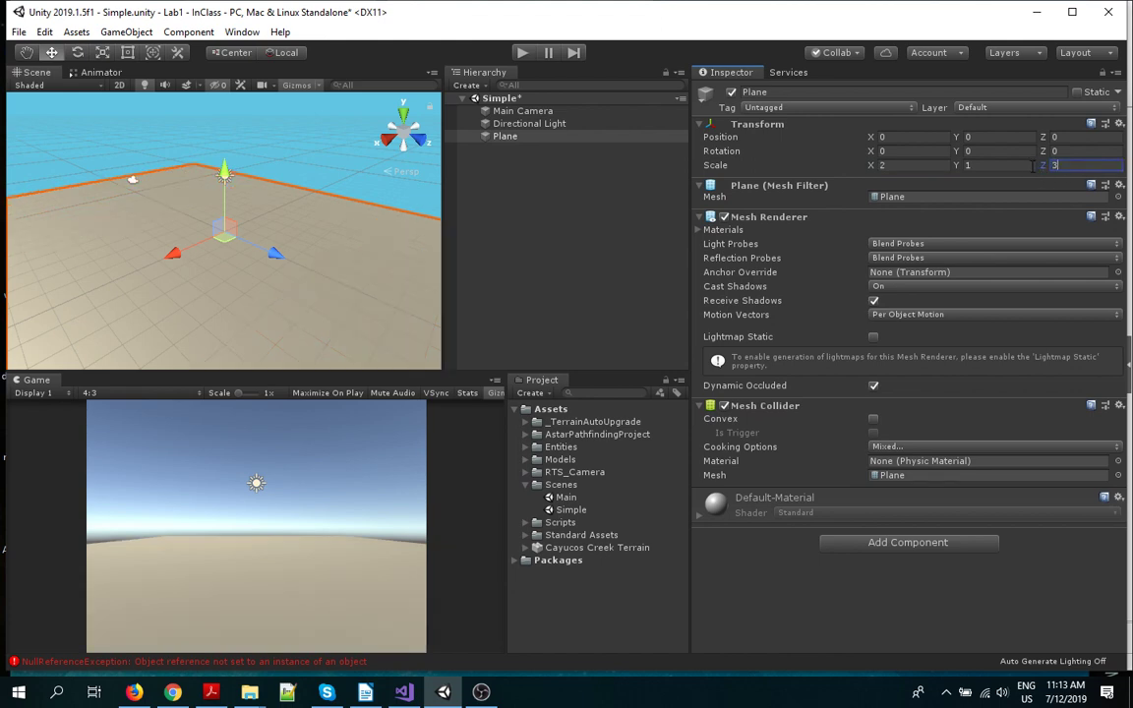
pyautogui.press('BackSpace')
pyautogui.write('2')
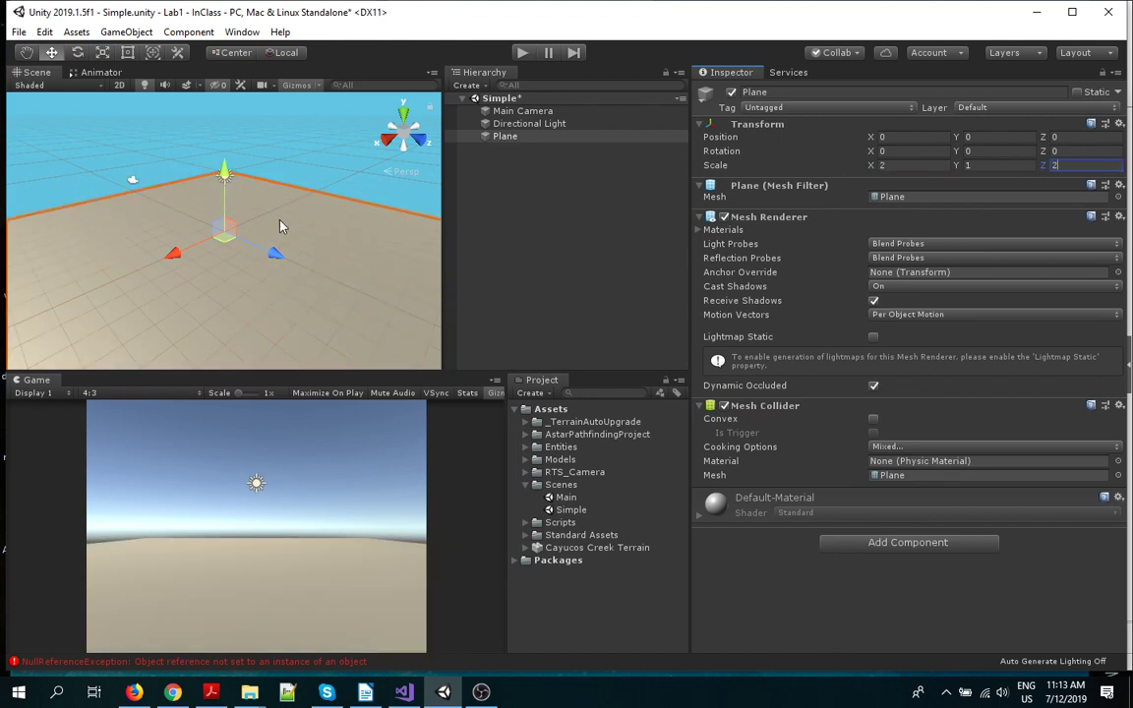
pyautogui.scroll(-3, 282, 226)
pyautogui.click(309, 259)
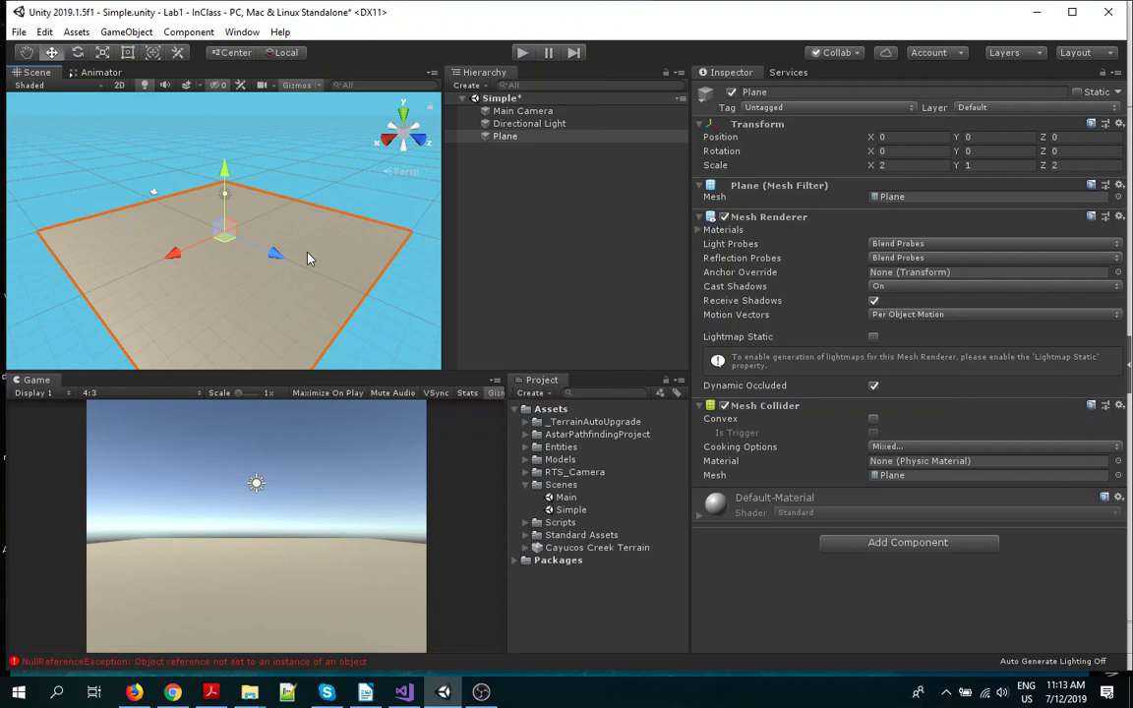
pyautogui.click(1070, 108)
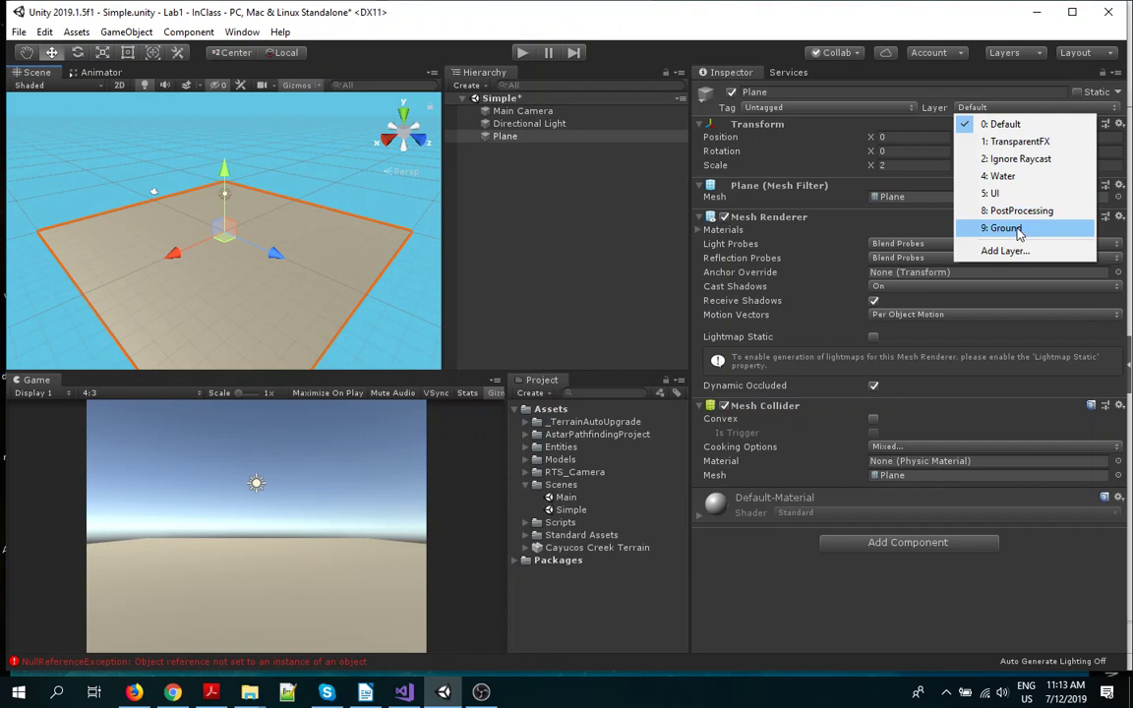
pyautogui.click(1005, 228)
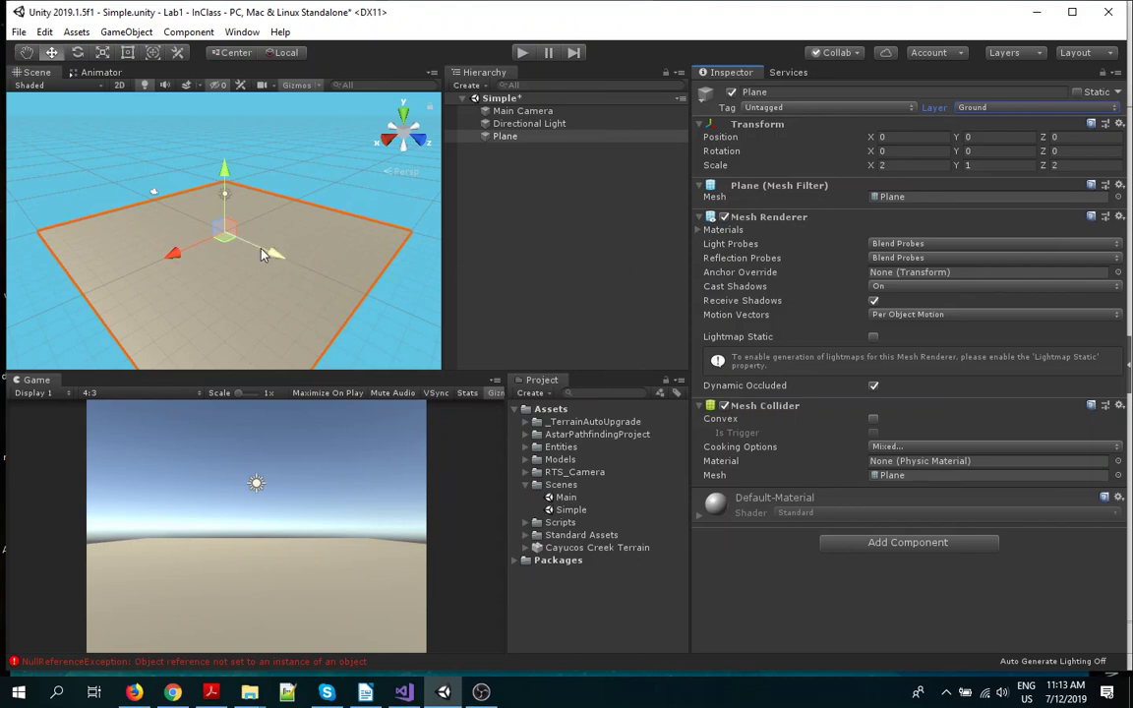
# Add a 3D cube to the Simple scene on the ground plane.
pyautogui.click(148, 37)
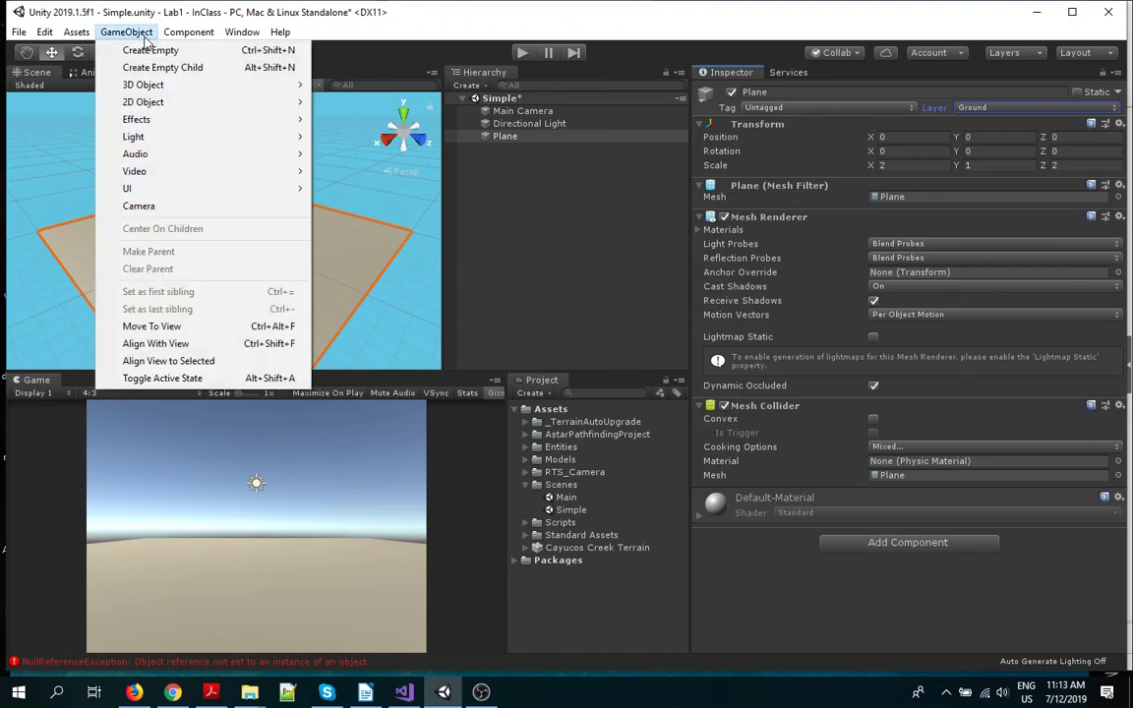
pyautogui.moveTo(146, 91)
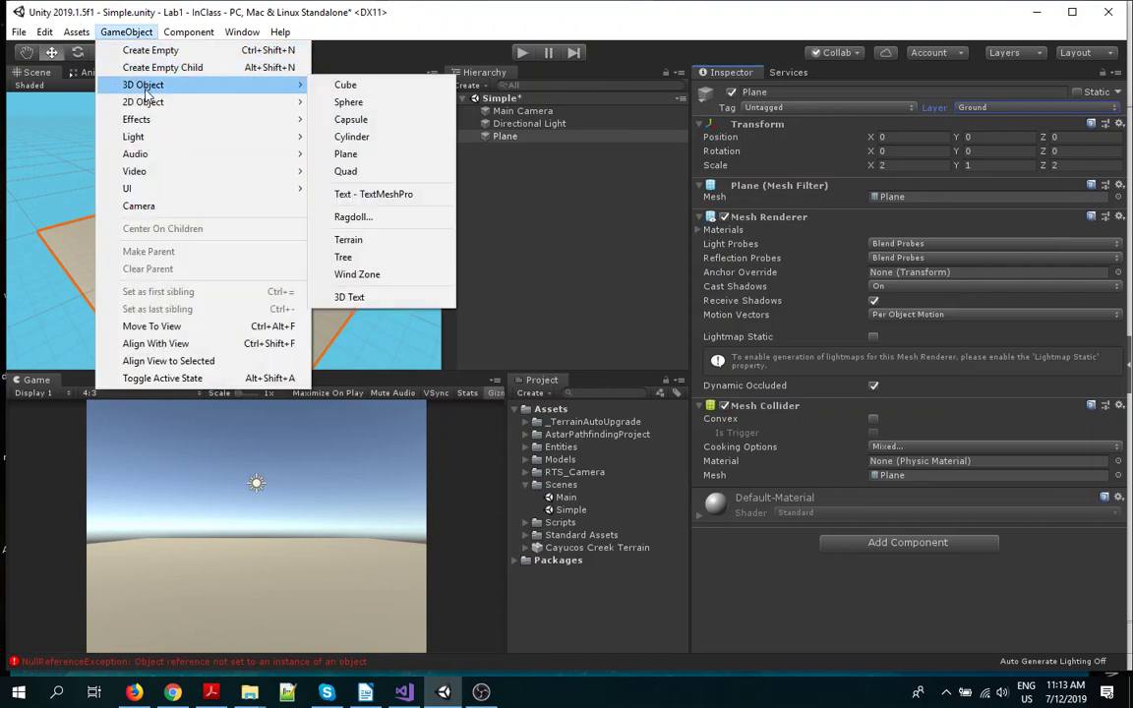
pyautogui.click(340, 85)
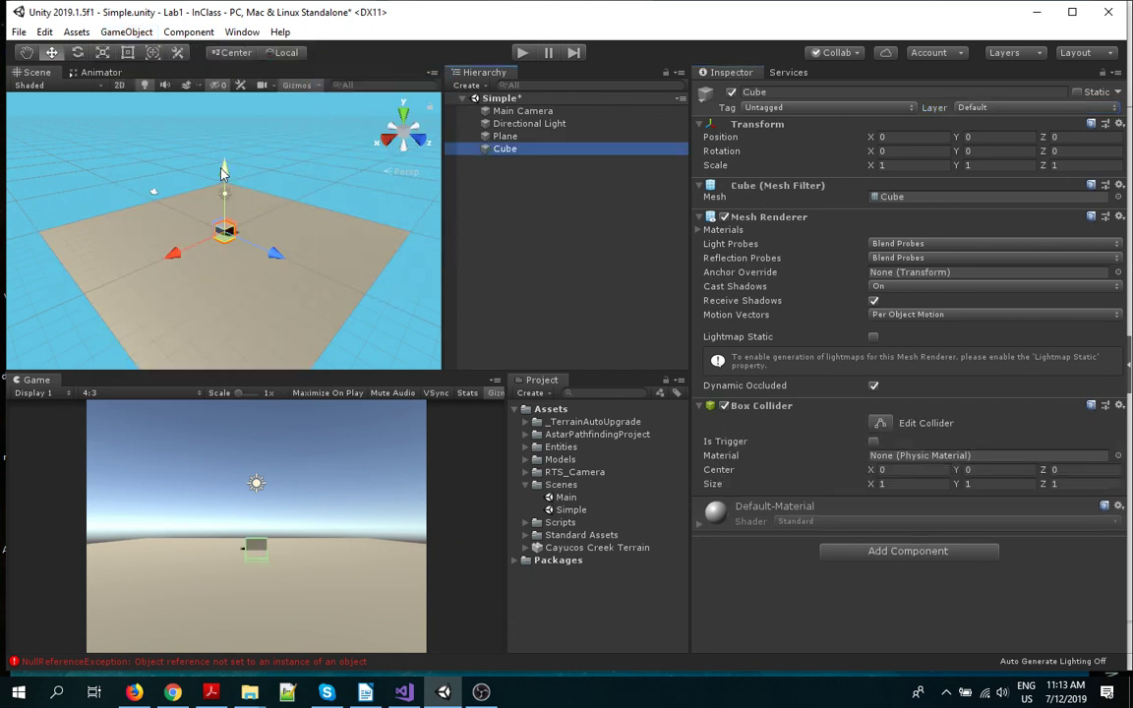
# Raise the cube so it rests on the ground plane, at about 0.48 on Y.
pyautogui.moveTo(222, 173); pyautogui.dragTo(223, 162)
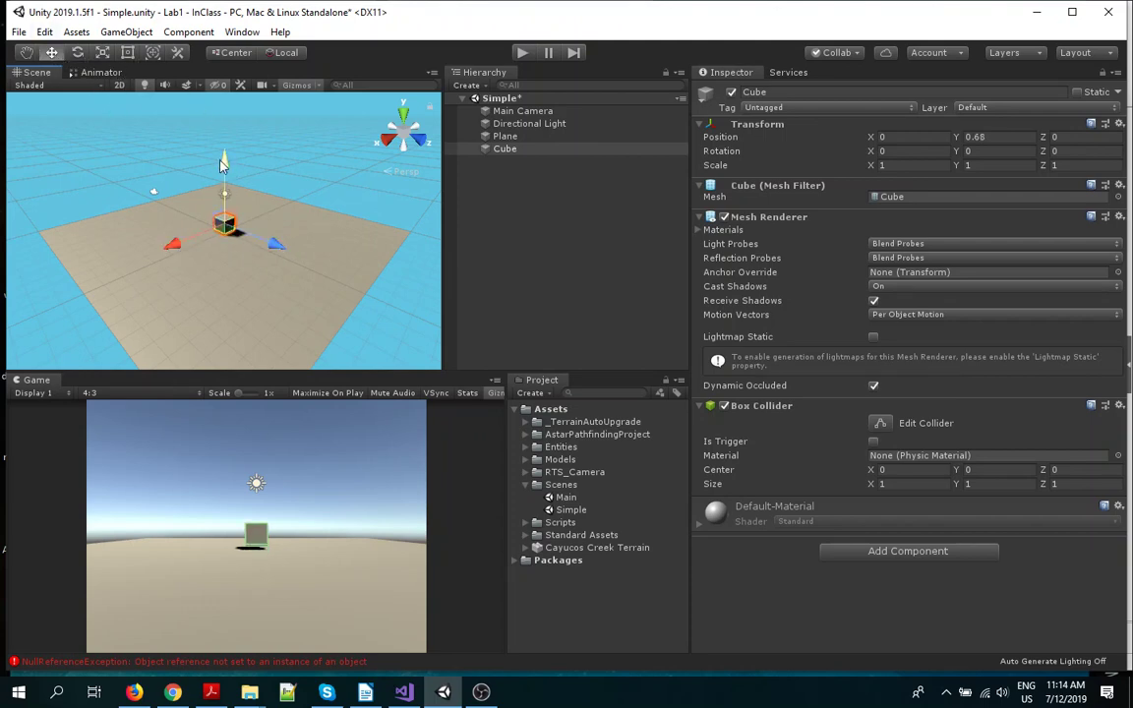
pyautogui.moveTo(221, 164); pyautogui.dragTo(223, 168)
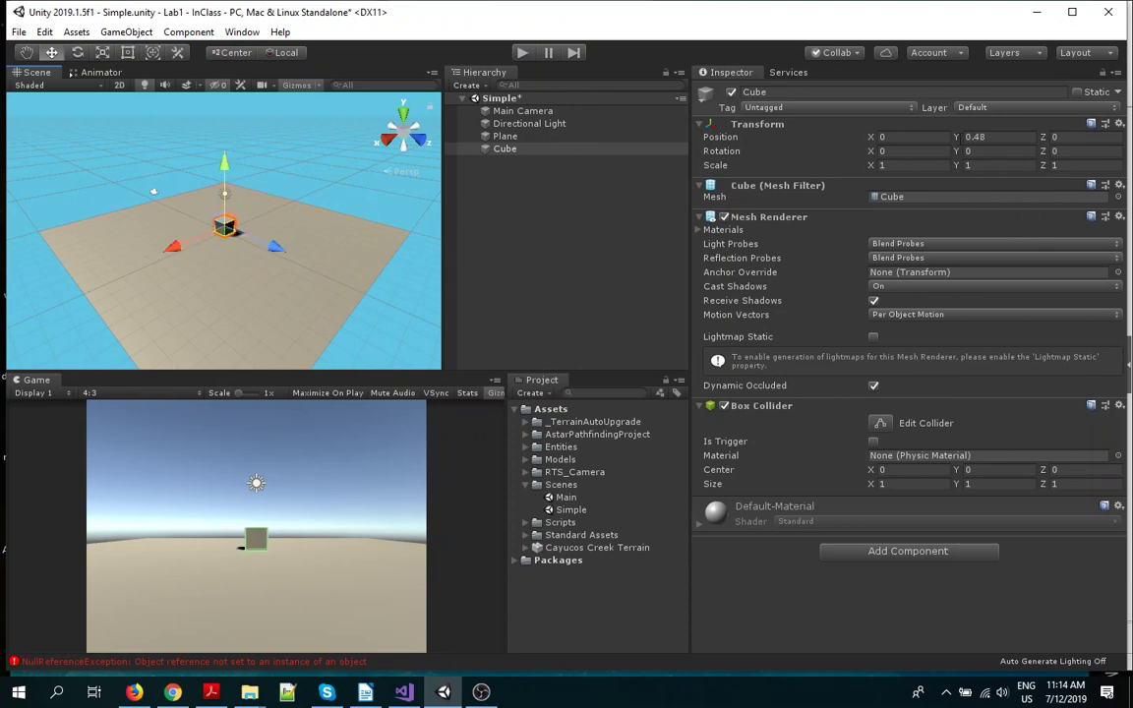
# Add a new layer named Obstacles as User Layer 10.
pyautogui.click(980, 108)
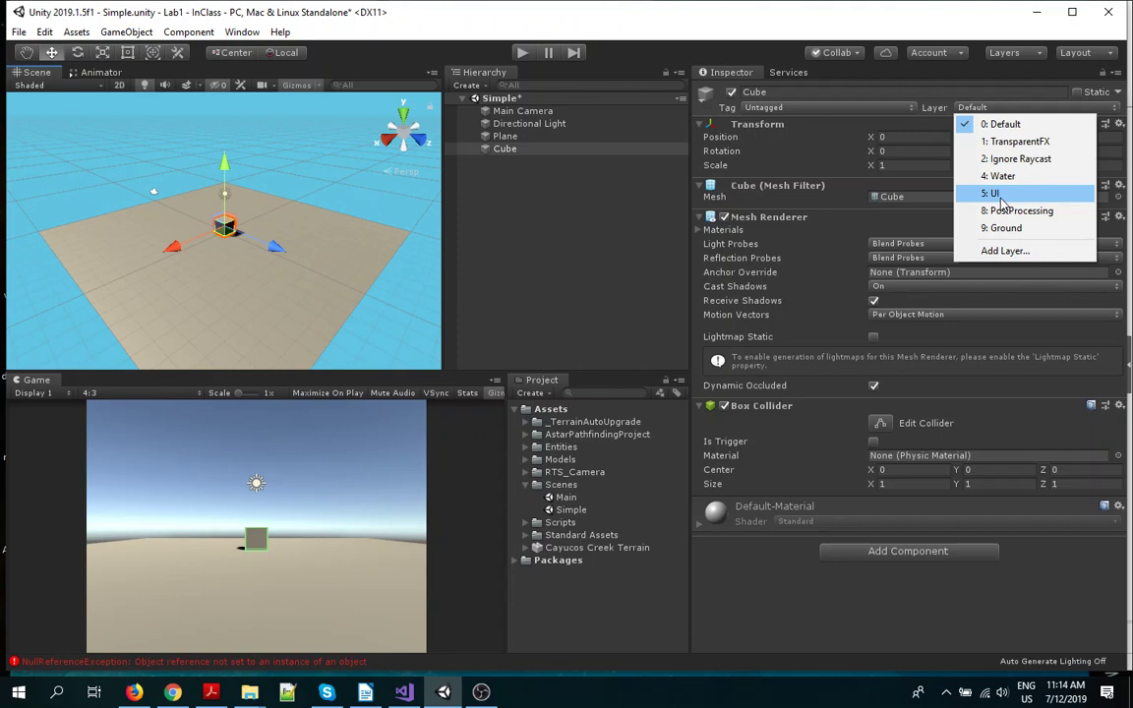
pyautogui.click(1005, 251)
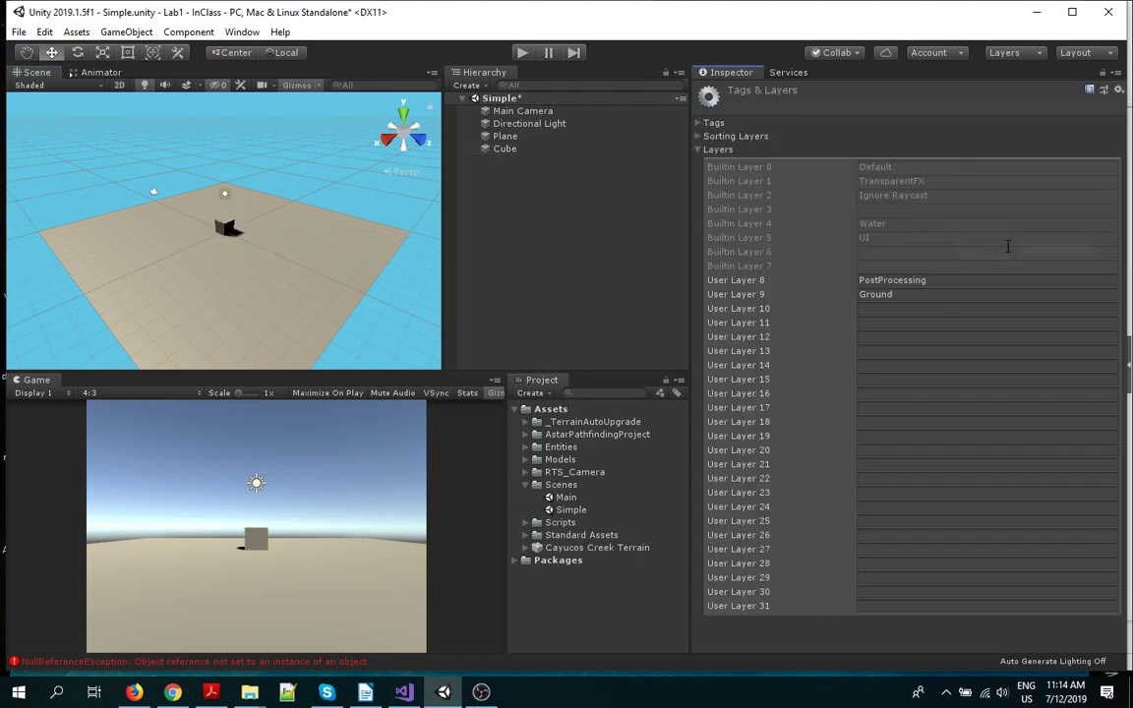
pyautogui.click(878, 266)
pyautogui.click(878, 253)
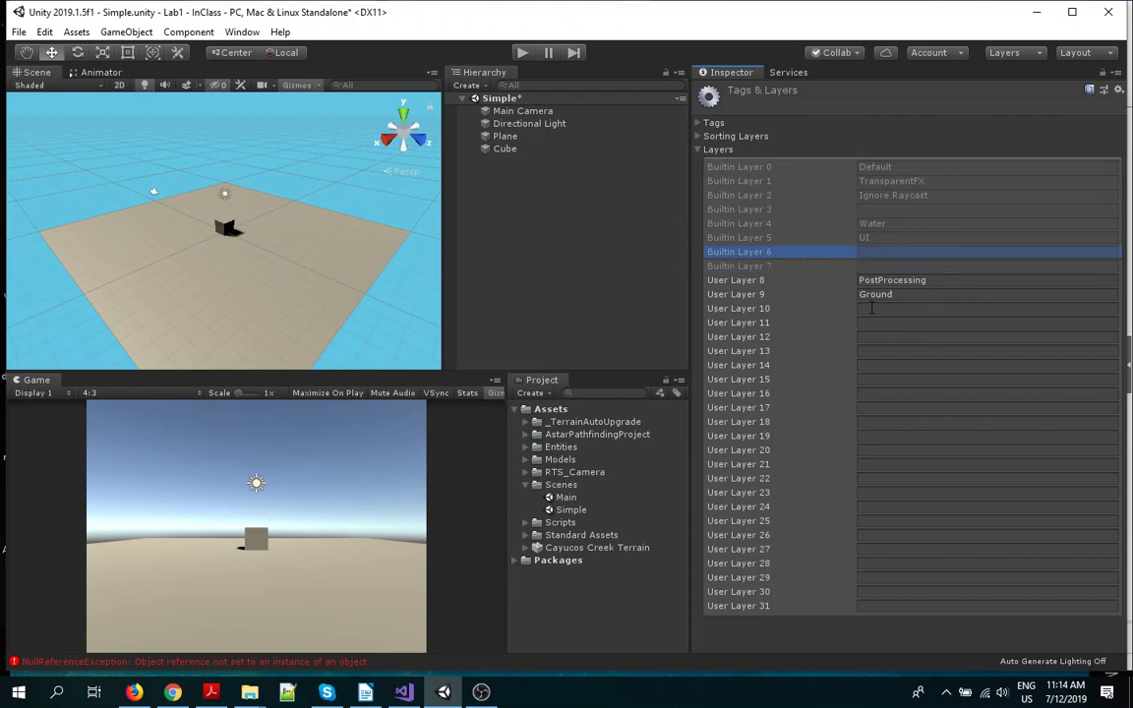
pyautogui.click(864, 309)
pyautogui.write('Obstacles')
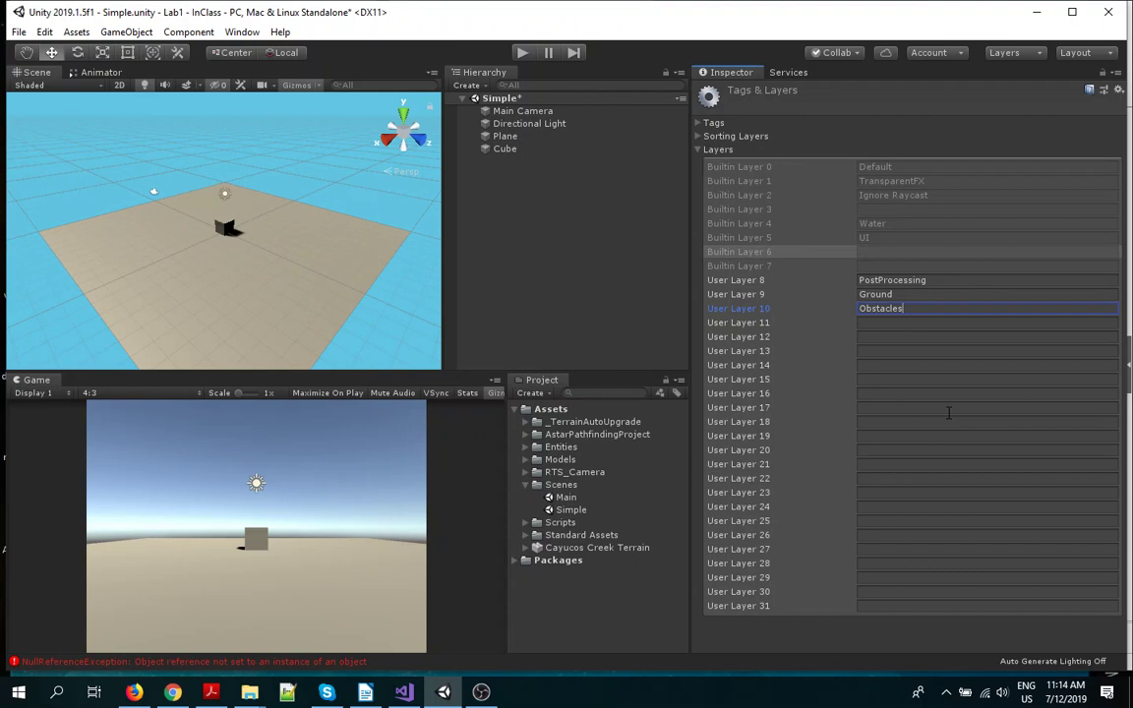
pyautogui.click(1003, 435)
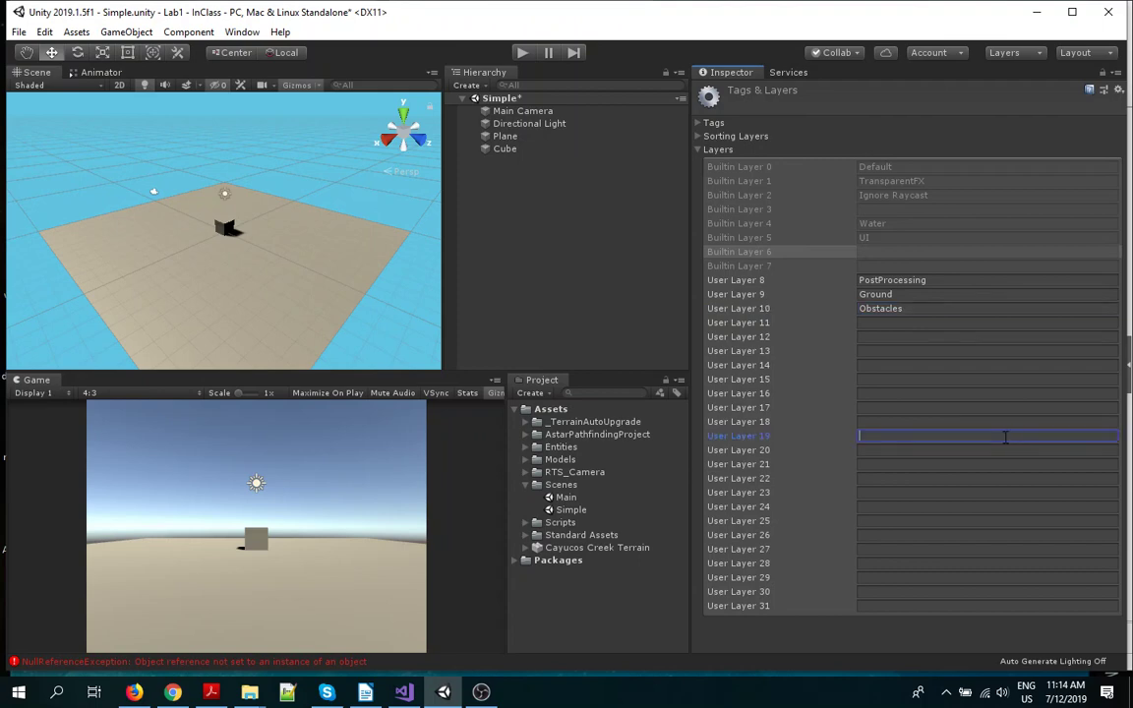
pyautogui.click(566, 287)
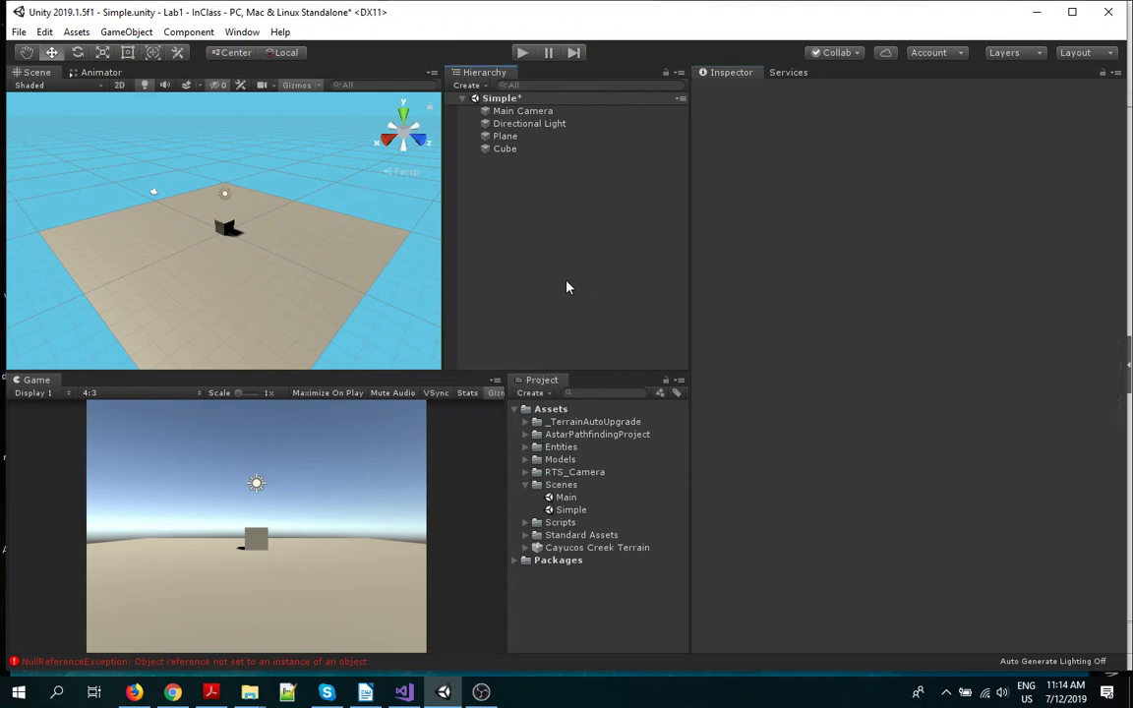
# Assign the cube to the Obstacles layer.
pyautogui.click(503, 149)
pyautogui.click(1057, 108)
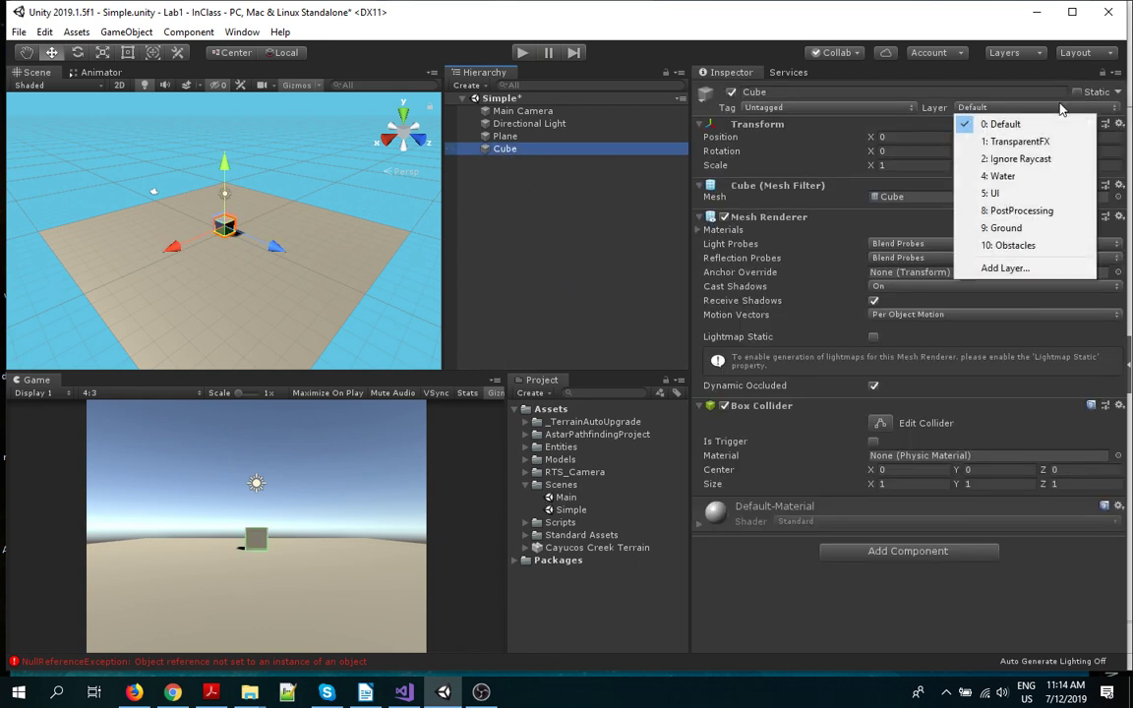
pyautogui.click(1013, 245)
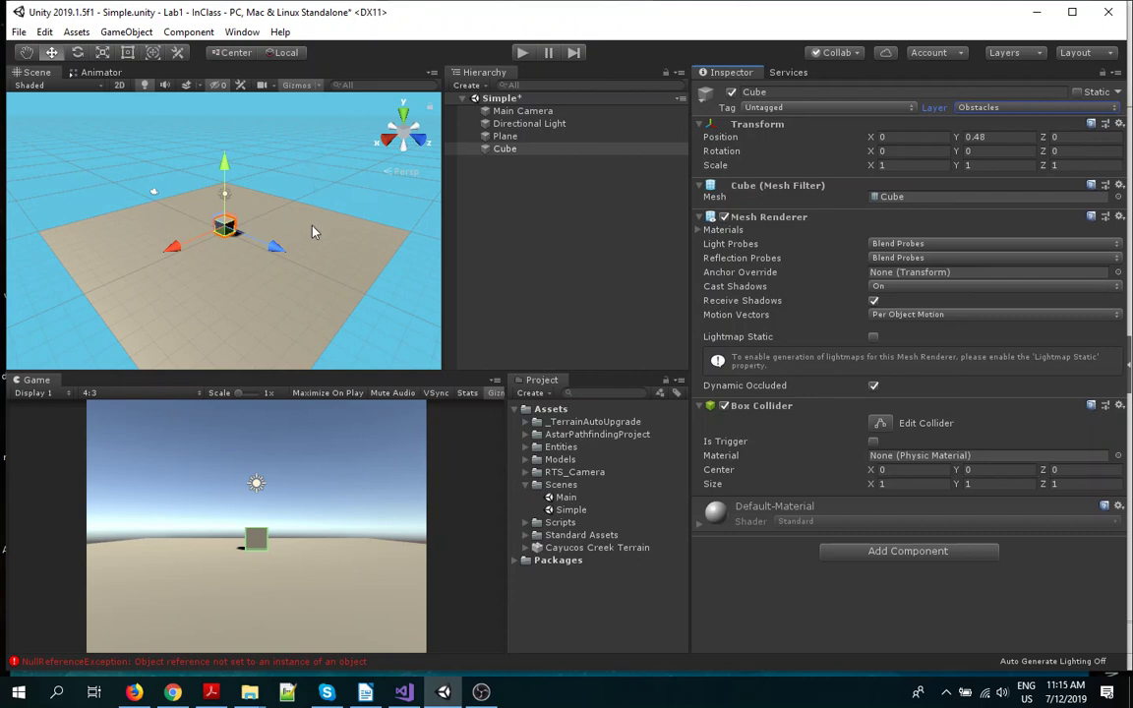
# Nudge the cube to about -0.03 on Z, then duplicate it and move the copy to about 2 on Z.
pyautogui.moveTo(276, 246); pyautogui.dragTo(248, 235)
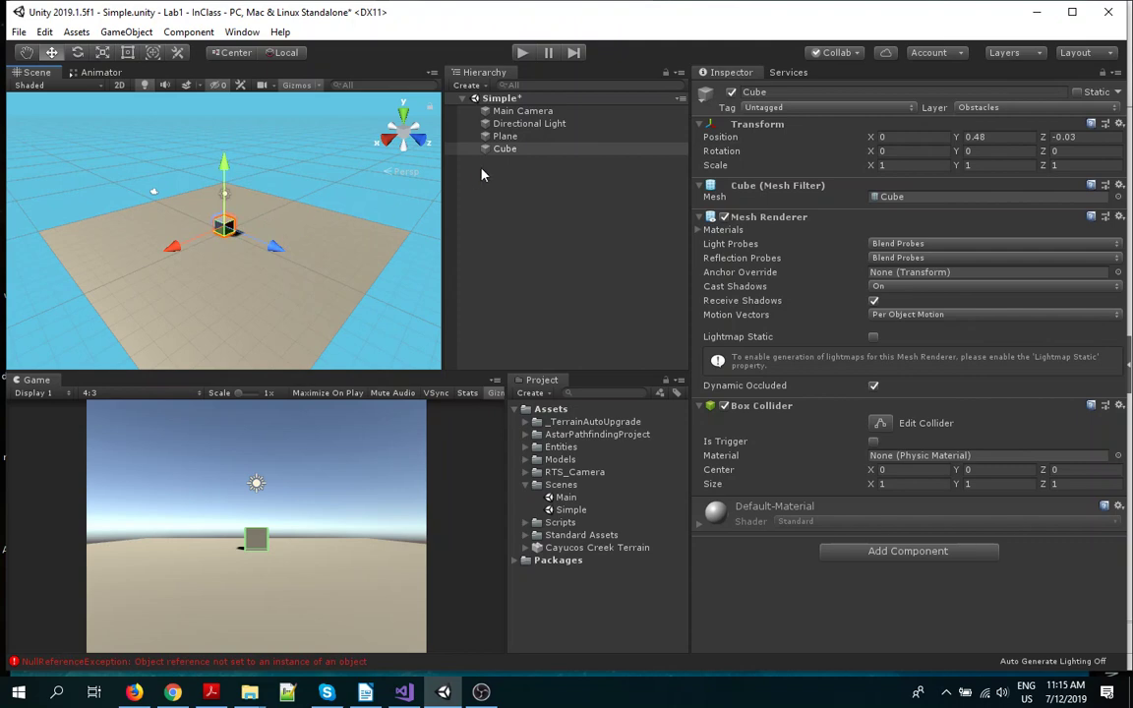
pyautogui.click(506, 148)
pyautogui.hotkey('ctrl', 'd')
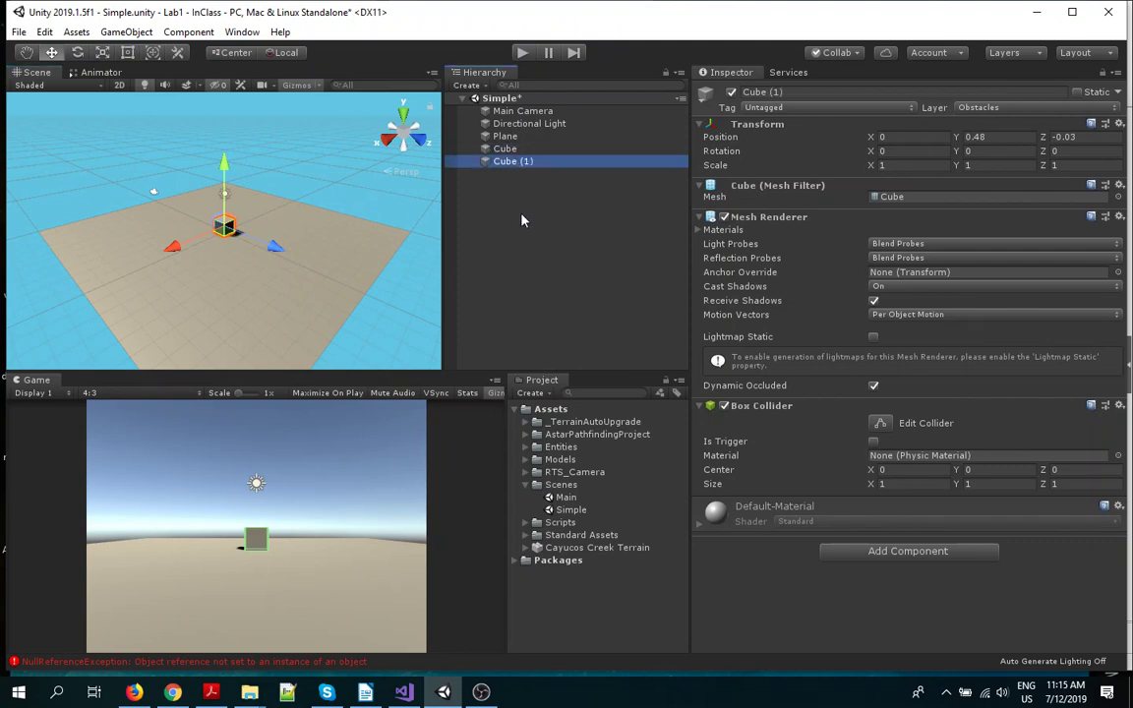
pyautogui.moveTo(275, 246); pyautogui.dragTo(296, 255)
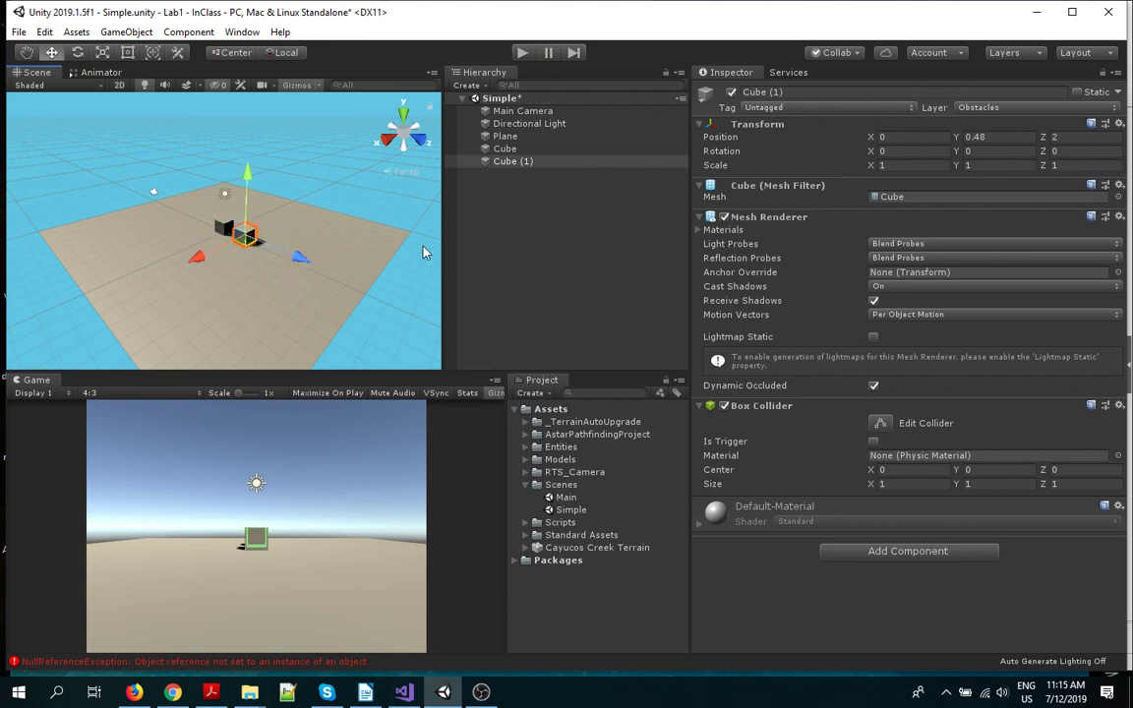
# Stretch the duplicated cube into a wall by setting its scale to 3 on Z, keeping 1 on Y.
pyautogui.click(964, 165)
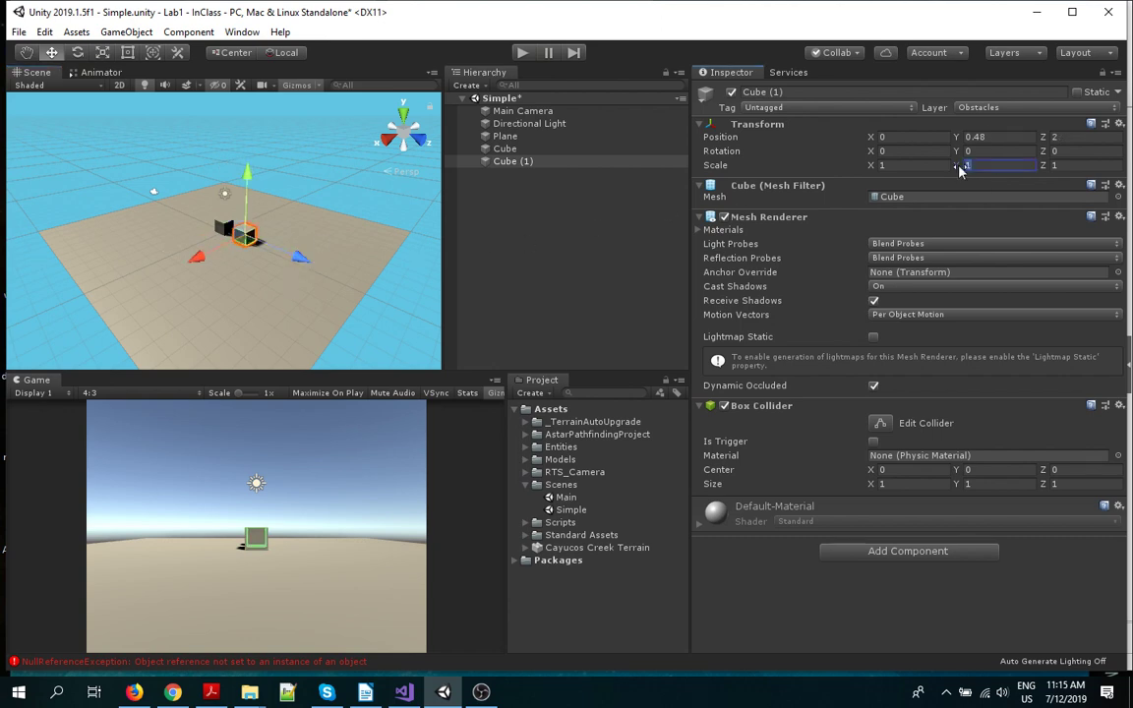
pyautogui.write('10')
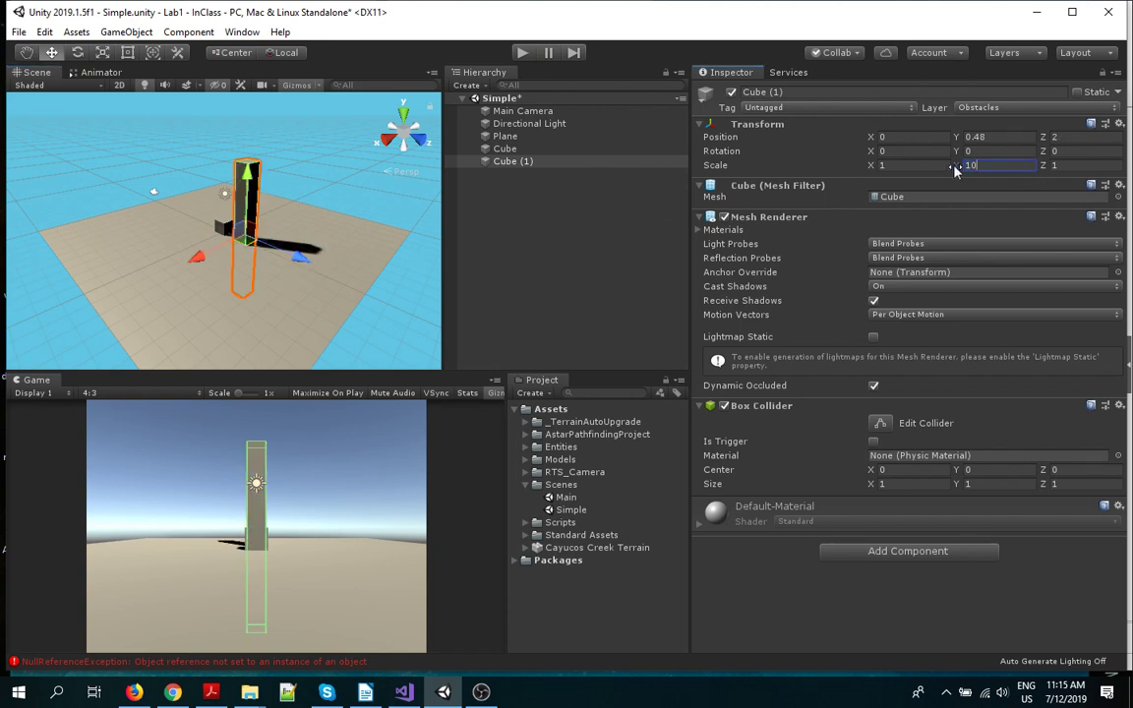
pyautogui.press('BackSpace')
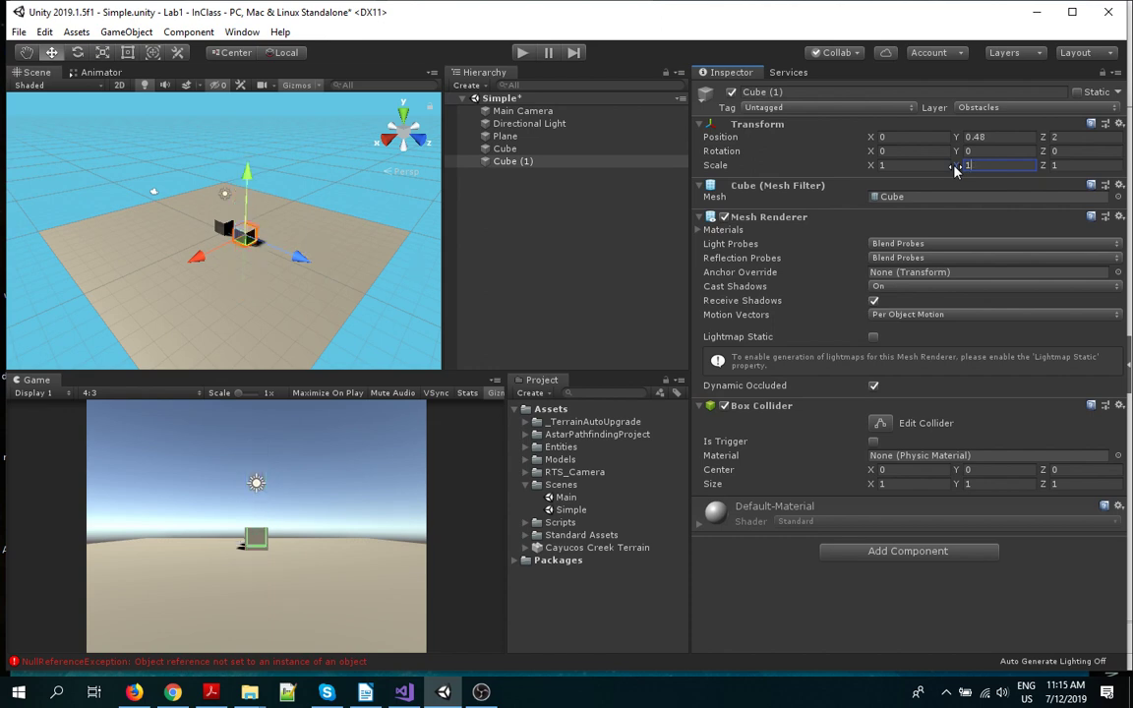
pyautogui.press('Tab')
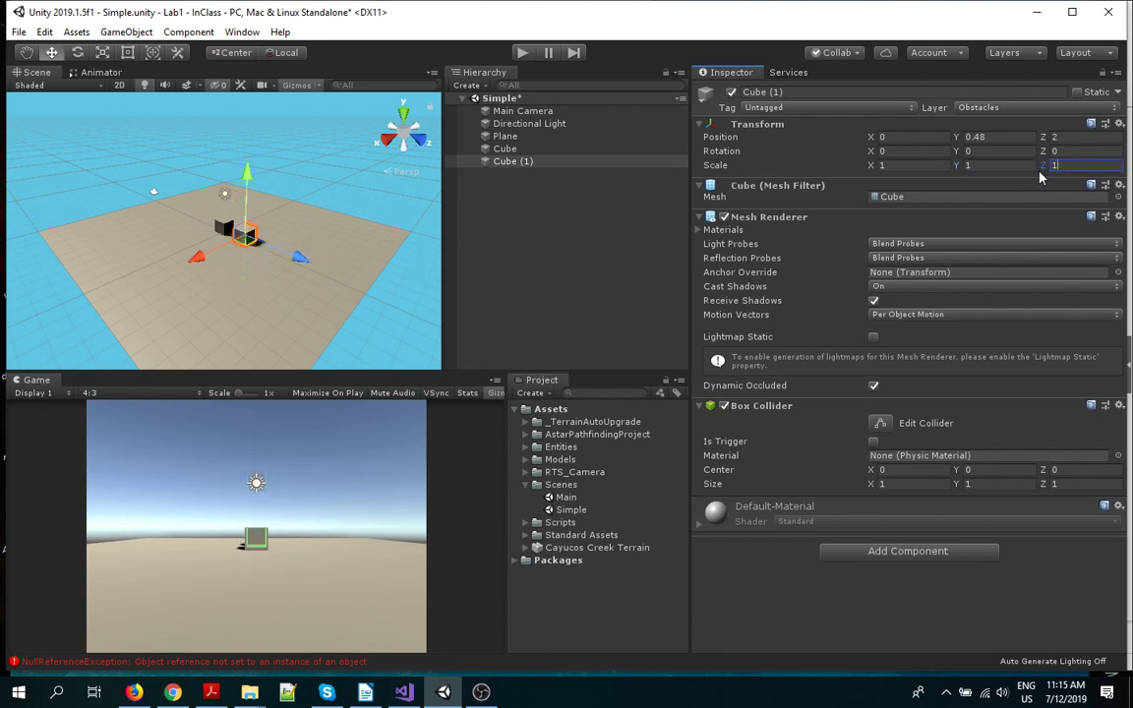
pyautogui.write('3')
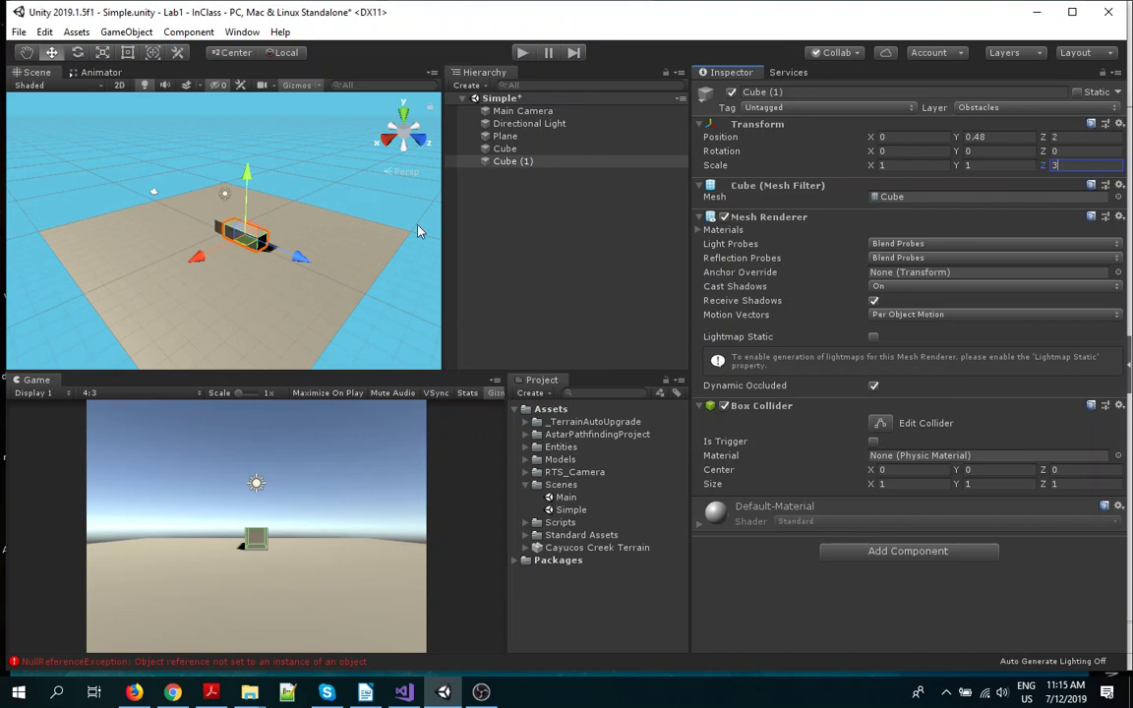
# Shift the stretched cube along X to about 0.98, placing it clear of the first cube.
pyautogui.moveTo(212, 252); pyautogui.dragTo(221, 274)
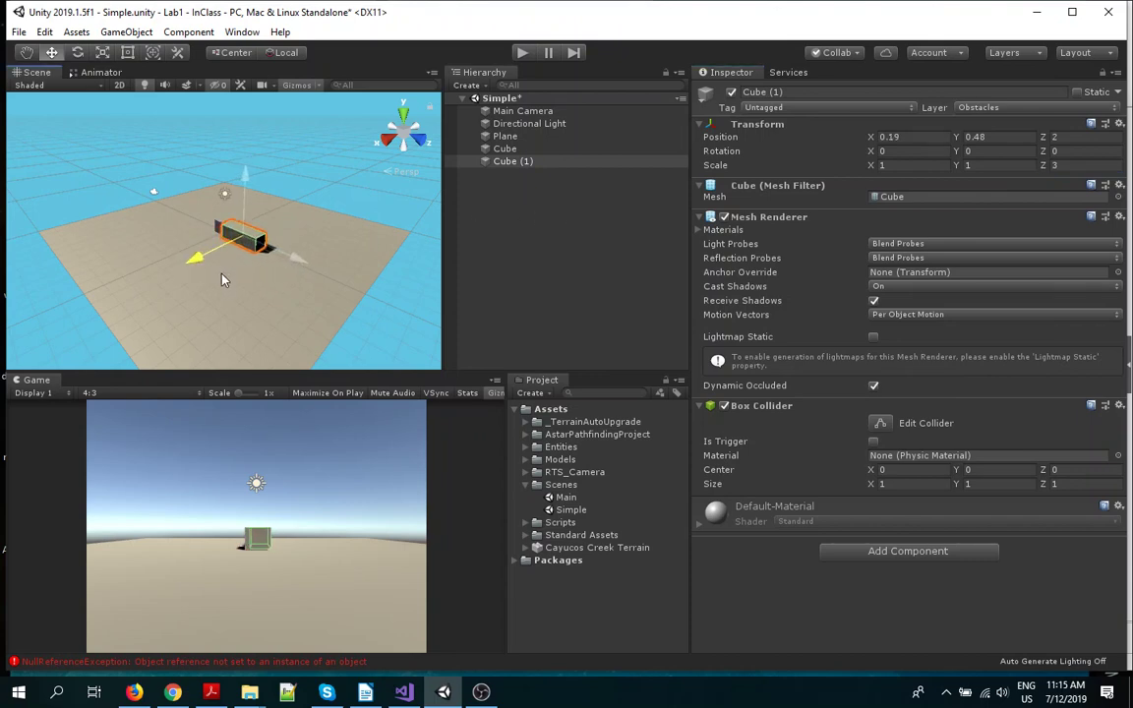
pyautogui.click(219, 271)
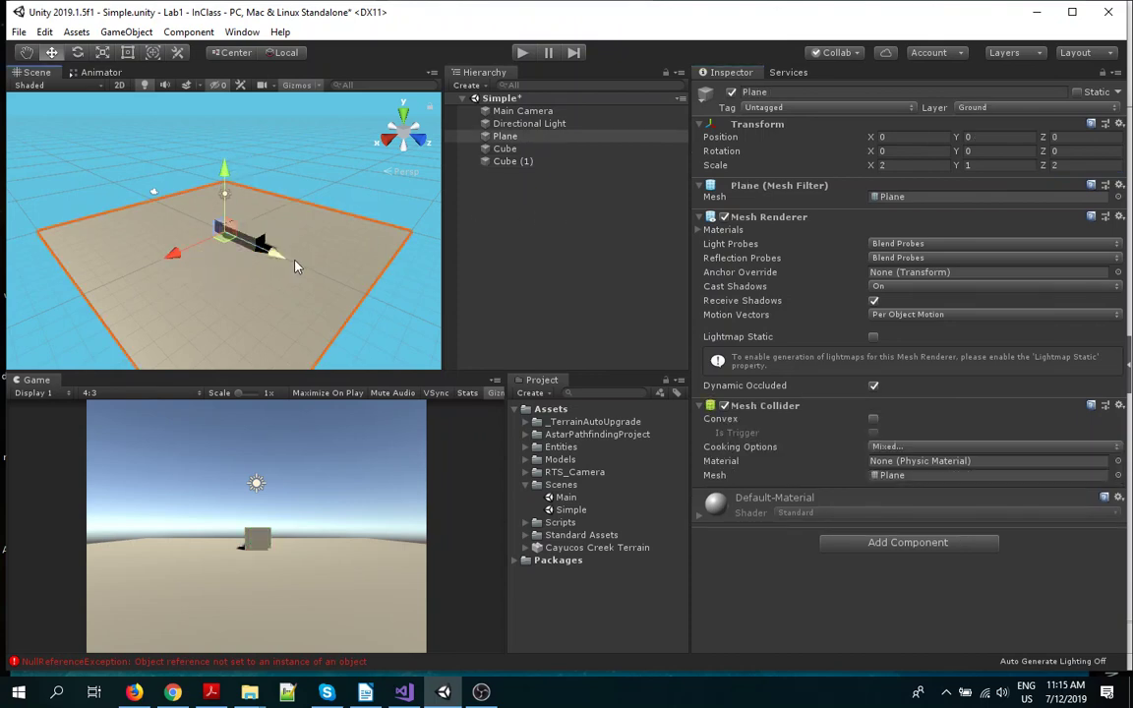
pyautogui.hotkey('ctrl', 'z')
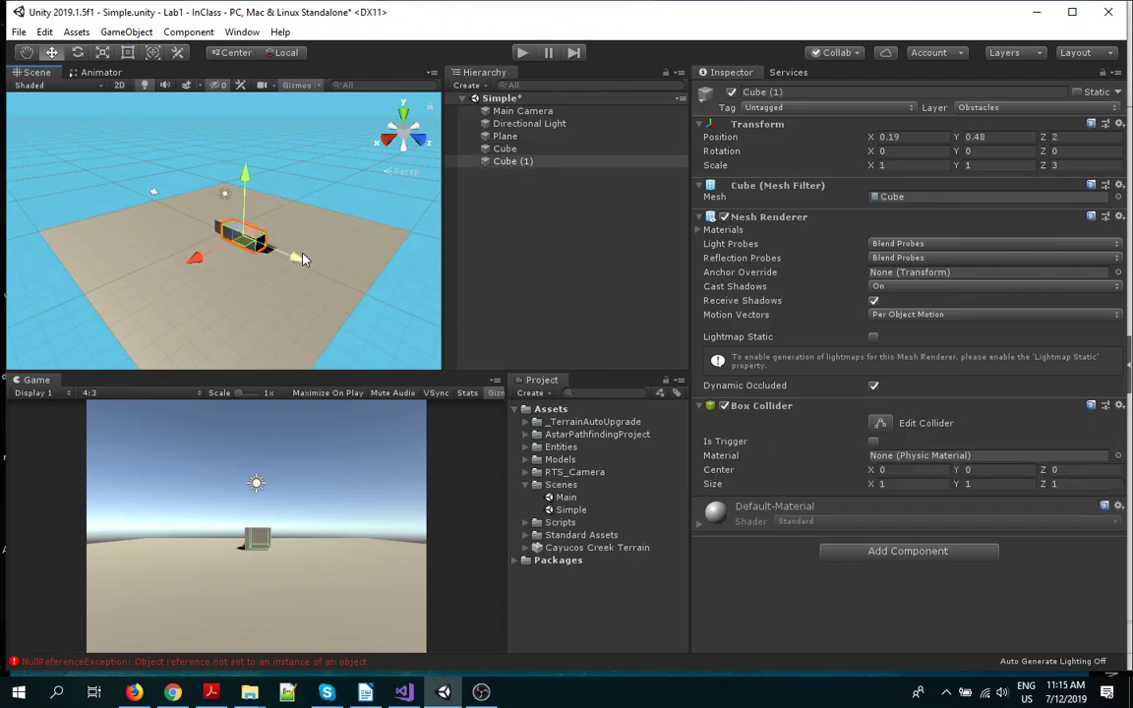
pyautogui.scroll(5, 302, 258)
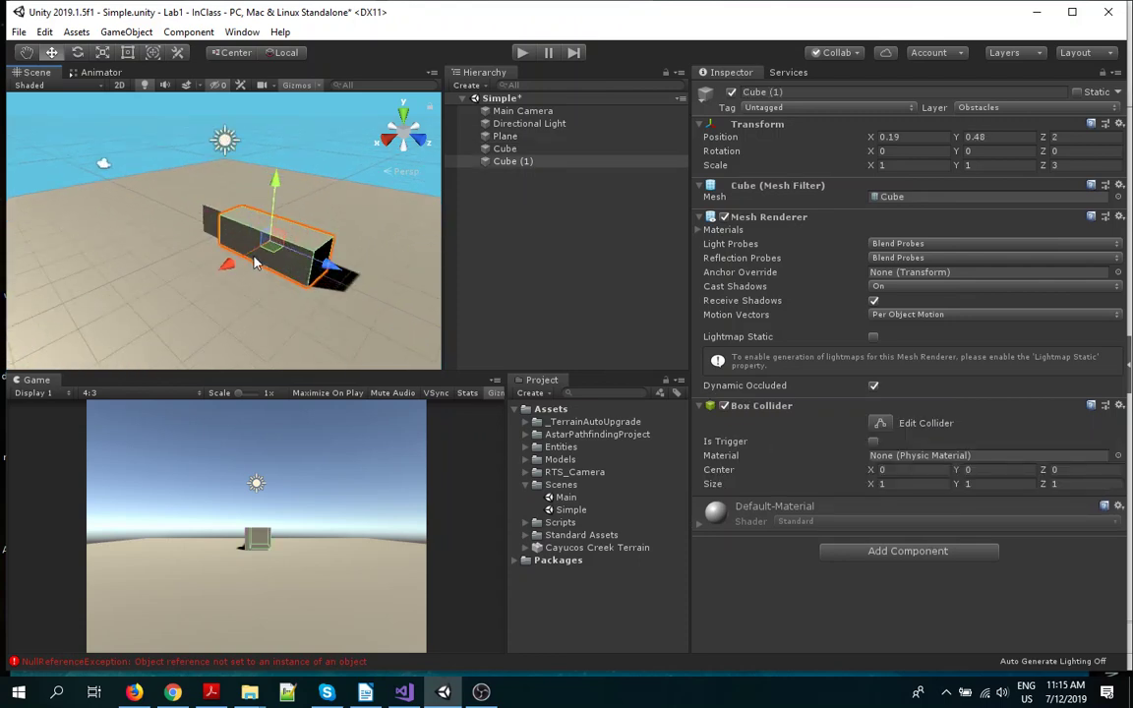
pyautogui.moveTo(254, 261); pyautogui.dragTo(210, 244)
pyautogui.keyDown('alt'); pyautogui.moveTo(371, 212); pyautogui.dragTo(281, 264); pyautogui.keyUp('alt')
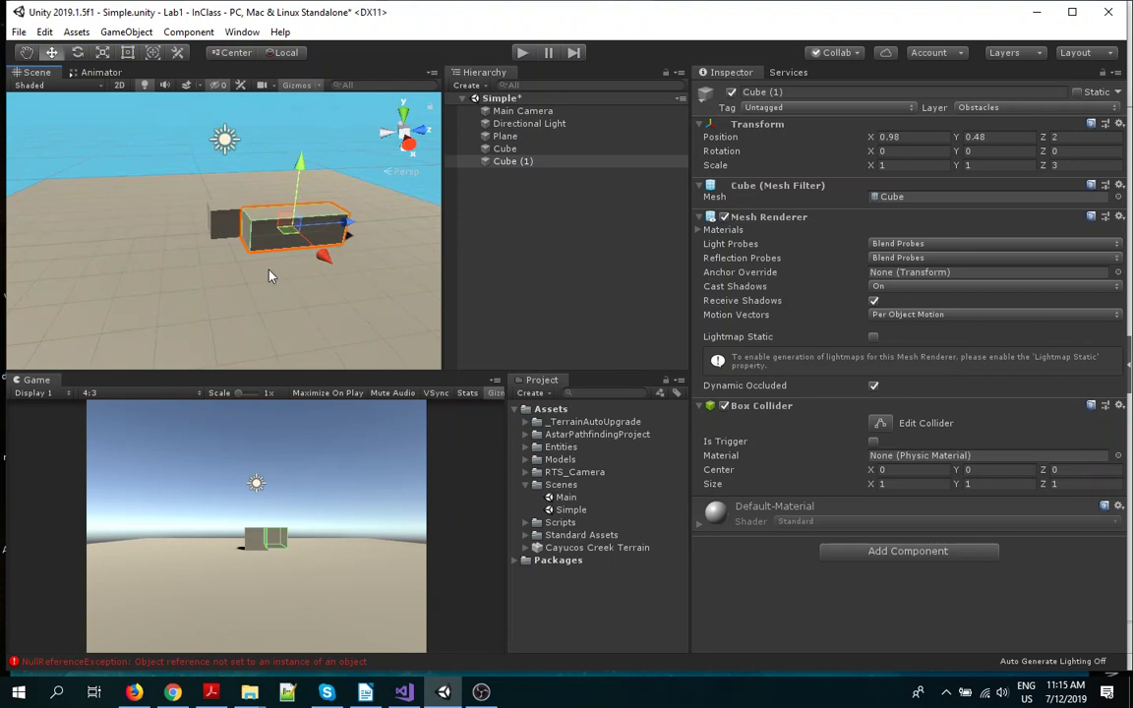
pyautogui.click(238, 244)
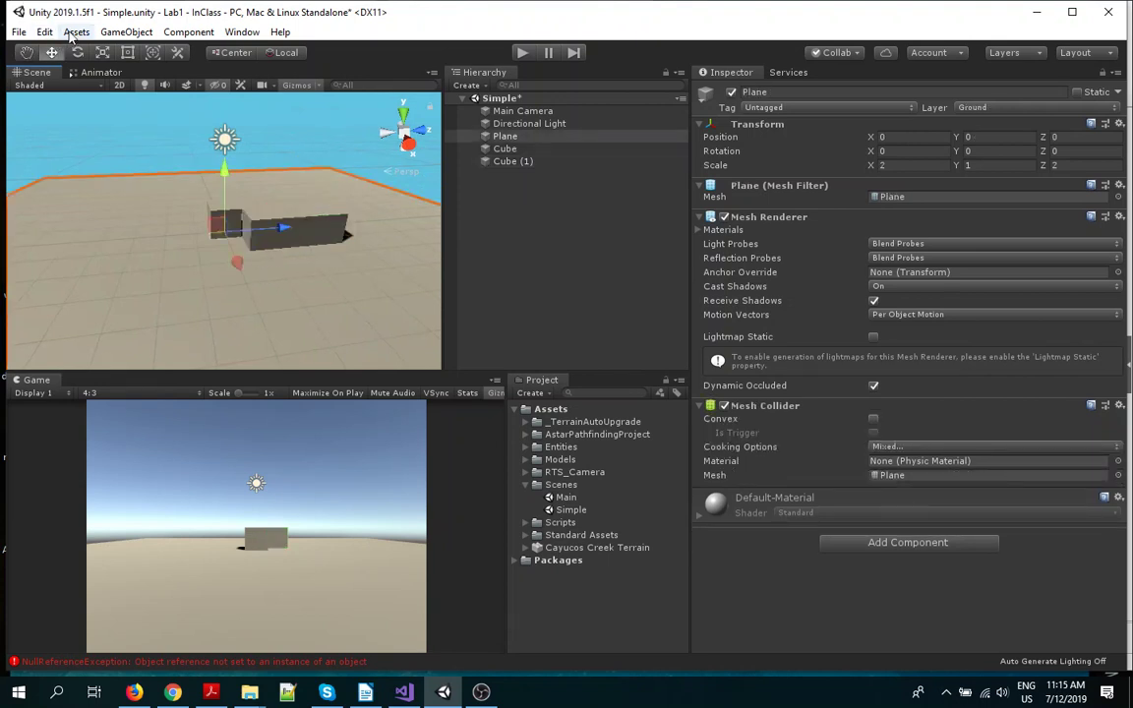
# Add a third 3D cube to the scene and move it along Z to about -4.11.
pyautogui.click(109, 32)
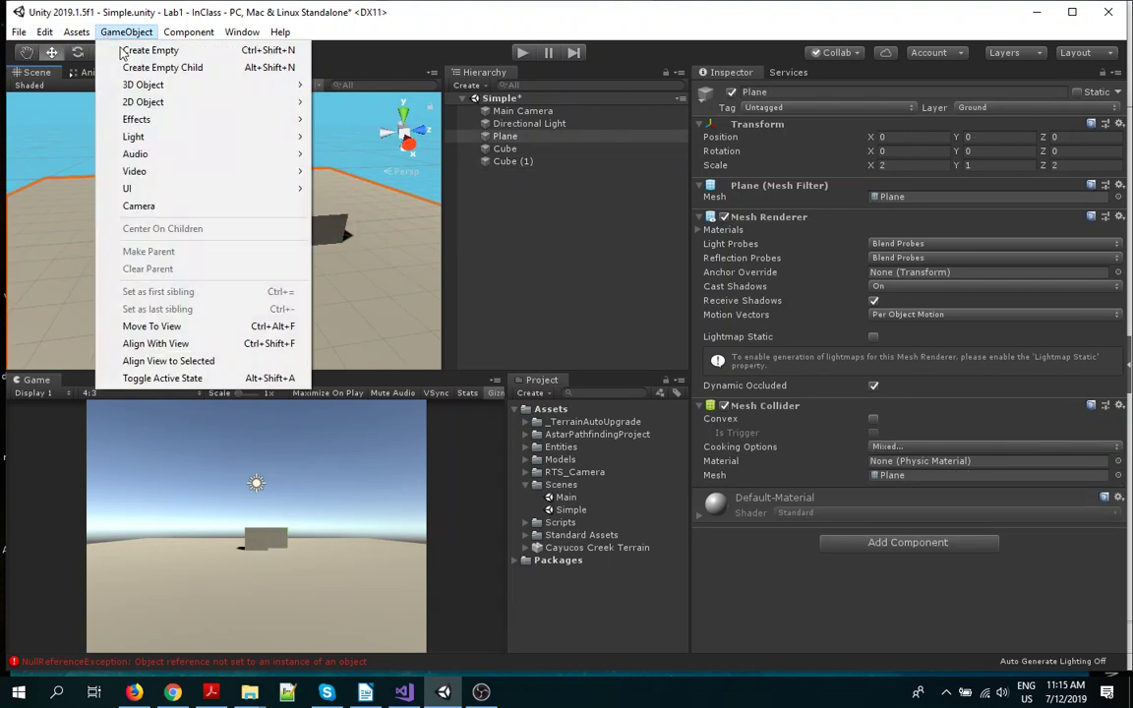
pyautogui.moveTo(135, 86)
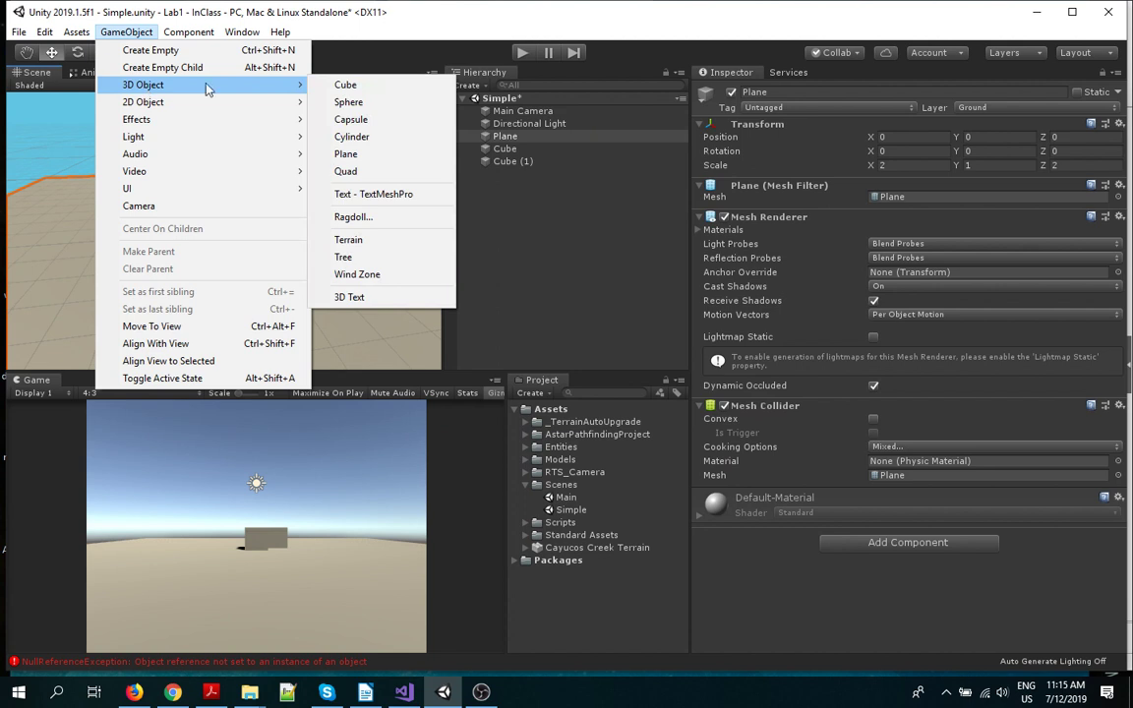
pyautogui.click(382, 91)
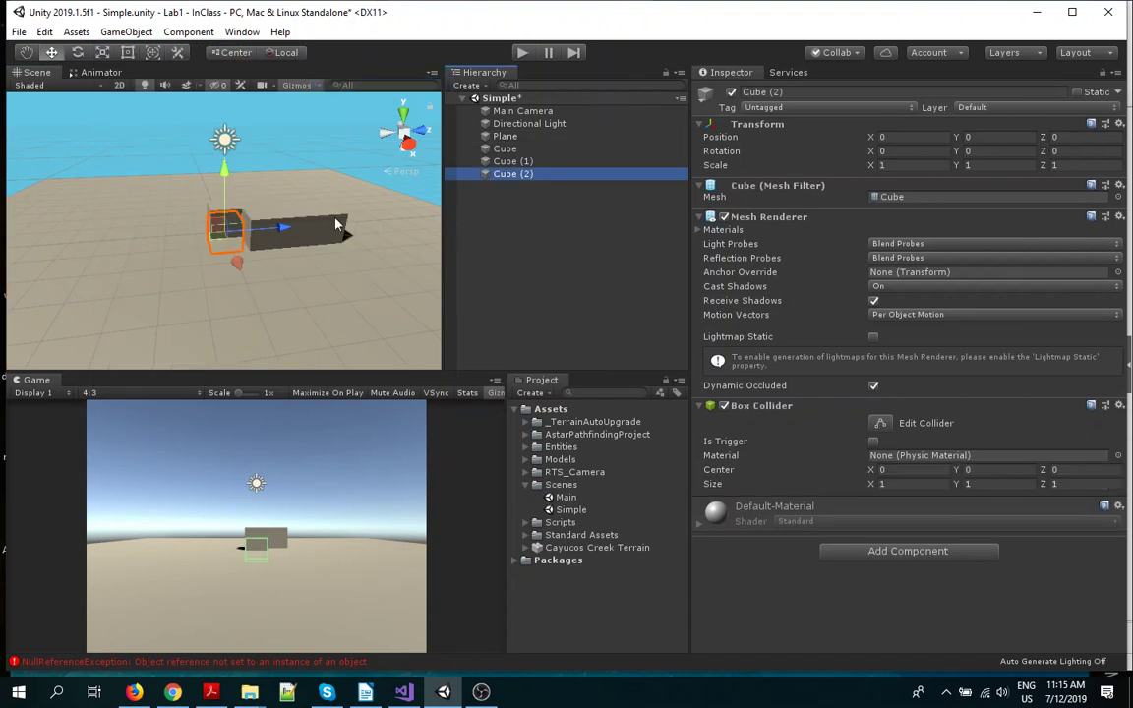
pyautogui.moveTo(260, 205); pyautogui.dragTo(173, 235)
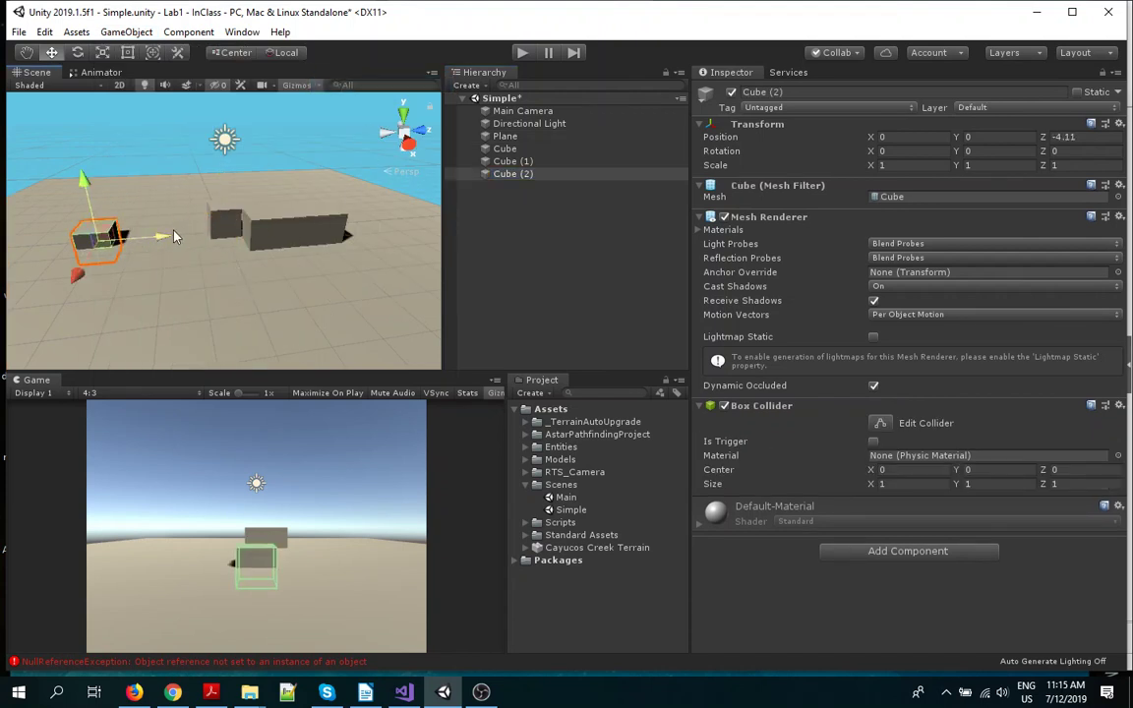
# Scale the third cube to about 1.9 on X and Y and 3.05 on Z, and rotate it about -45 degrees around Y.
pyautogui.click(102, 52)
pyautogui.moveTo(96, 241); pyautogui.dragTo(206, 236)
pyautogui.click(78, 52)
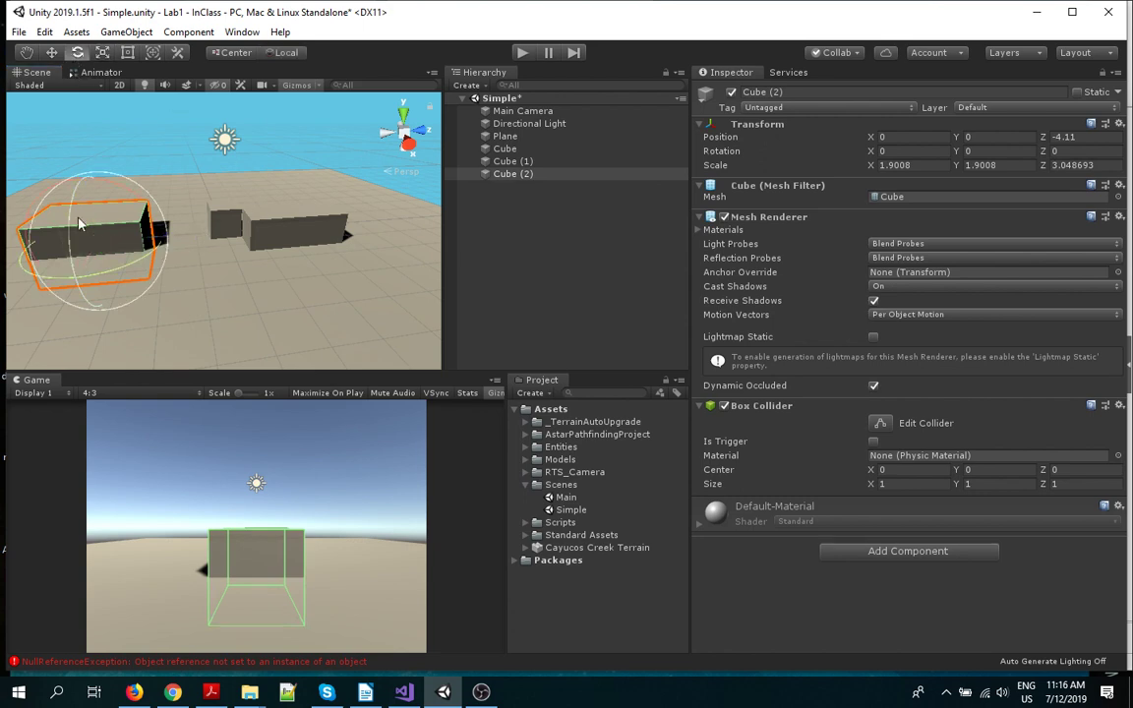
pyautogui.moveTo(103, 276); pyautogui.dragTo(188, 178)
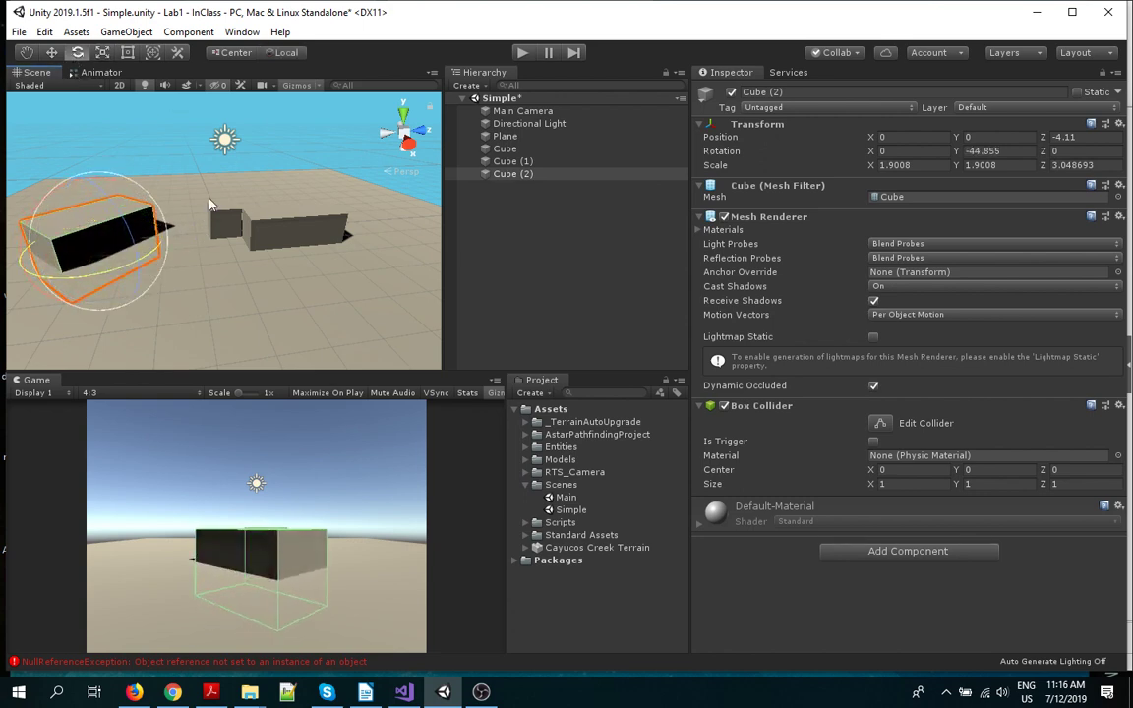
# Raise the third cube to about 0.83 on Y and assign it to the Obstacles layer, checking the other cubes' layers.
pyautogui.click(52, 52)
pyautogui.moveTo(95, 193); pyautogui.dragTo(82, 169)
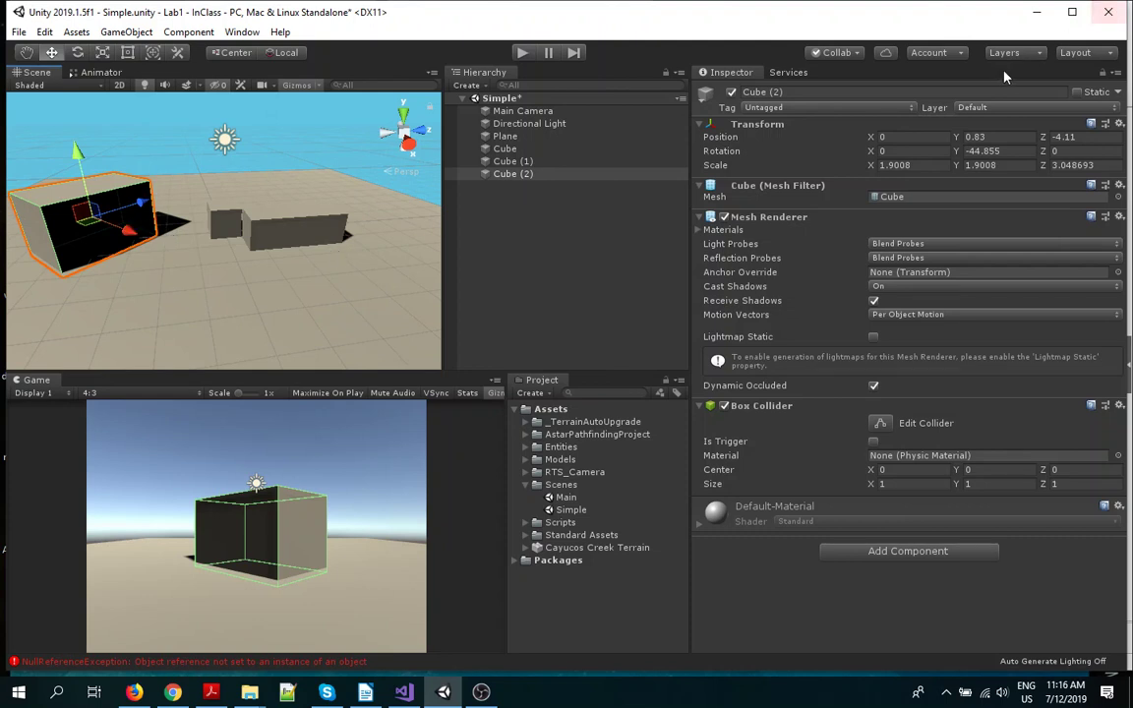
pyautogui.click(1003, 108)
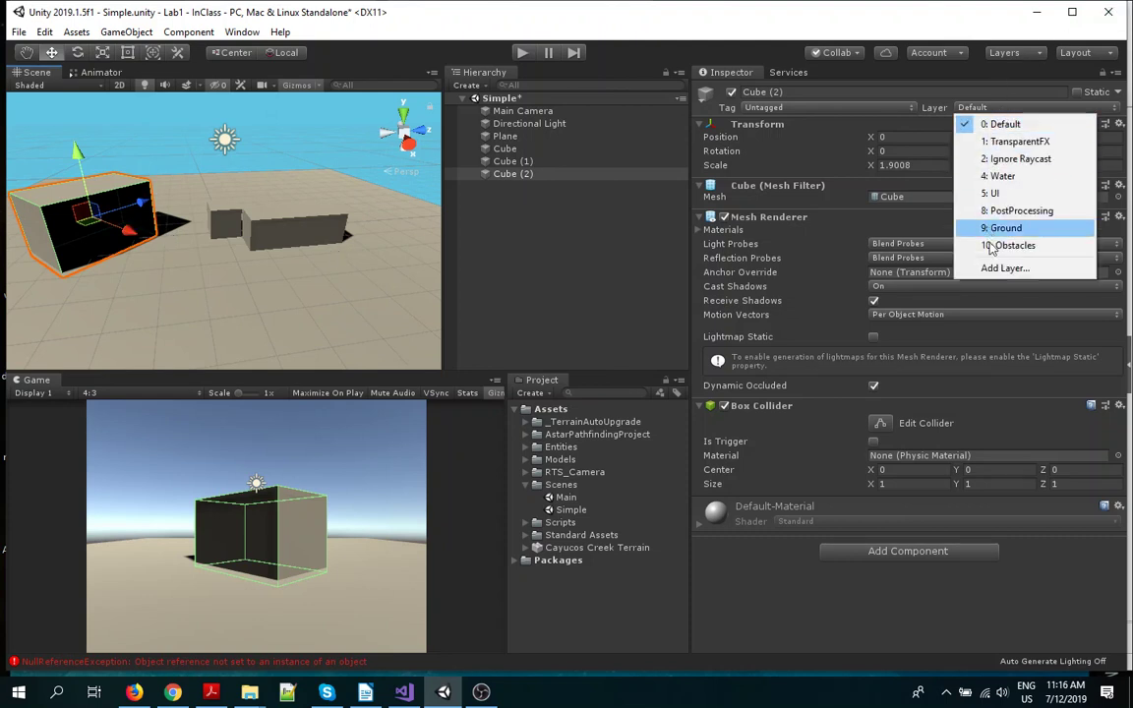
pyautogui.click(895, 242)
pyautogui.click(305, 228)
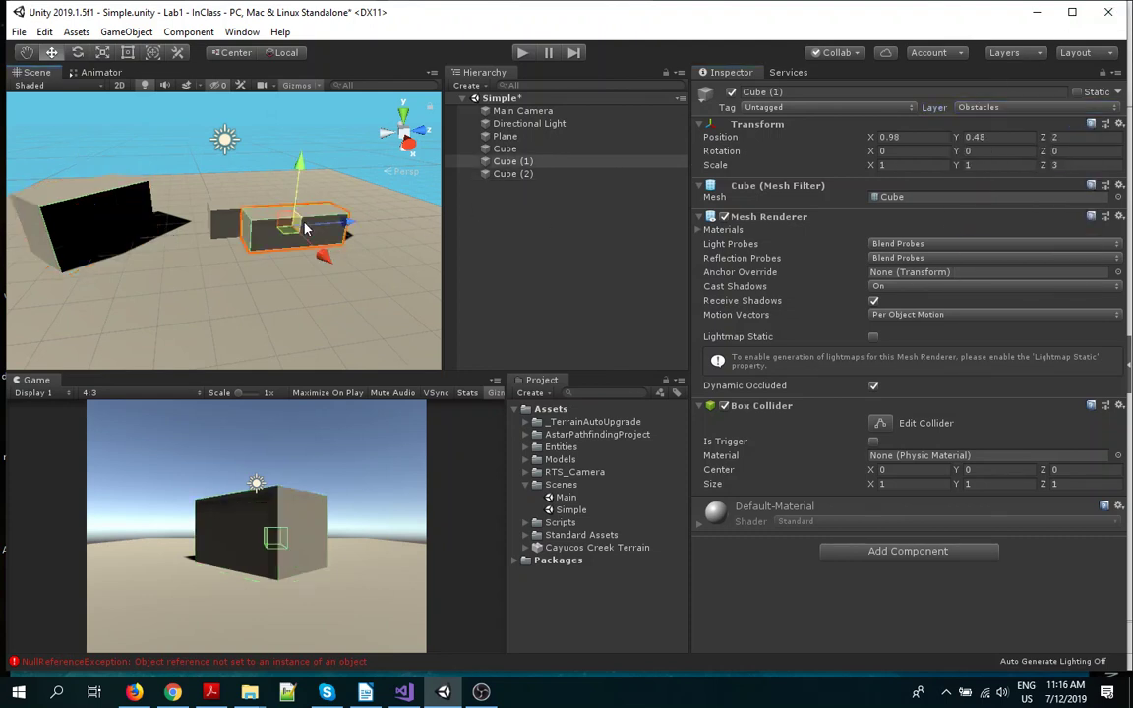
pyautogui.click(219, 215)
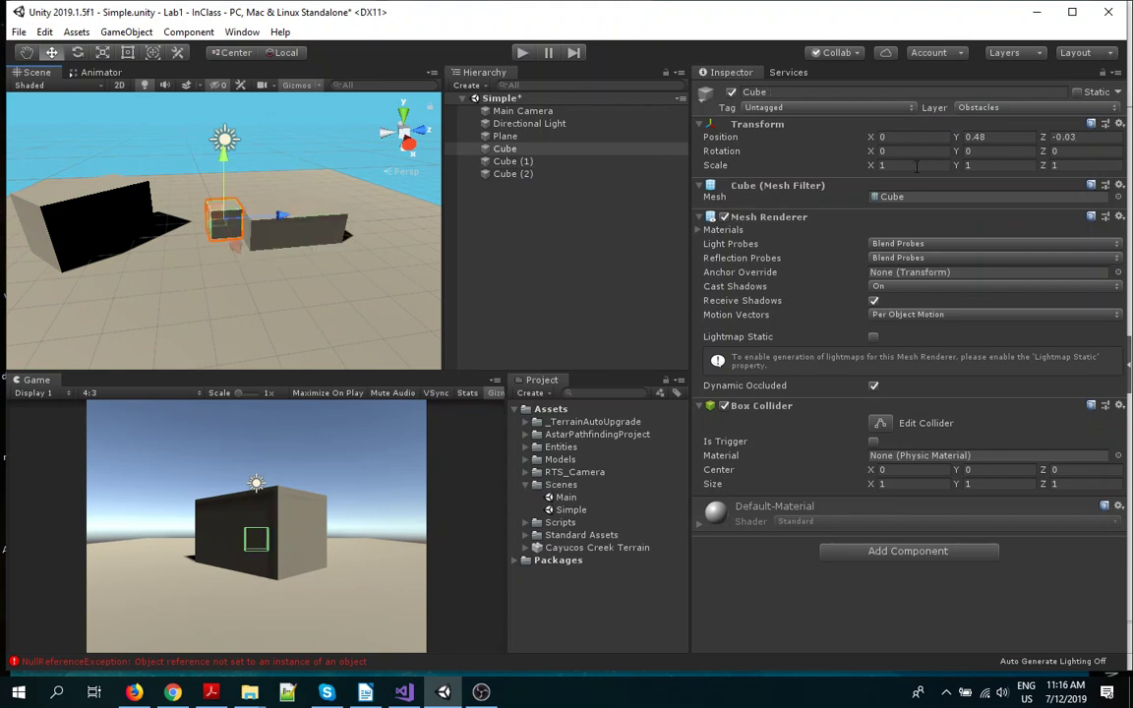
pyautogui.click(51, 196)
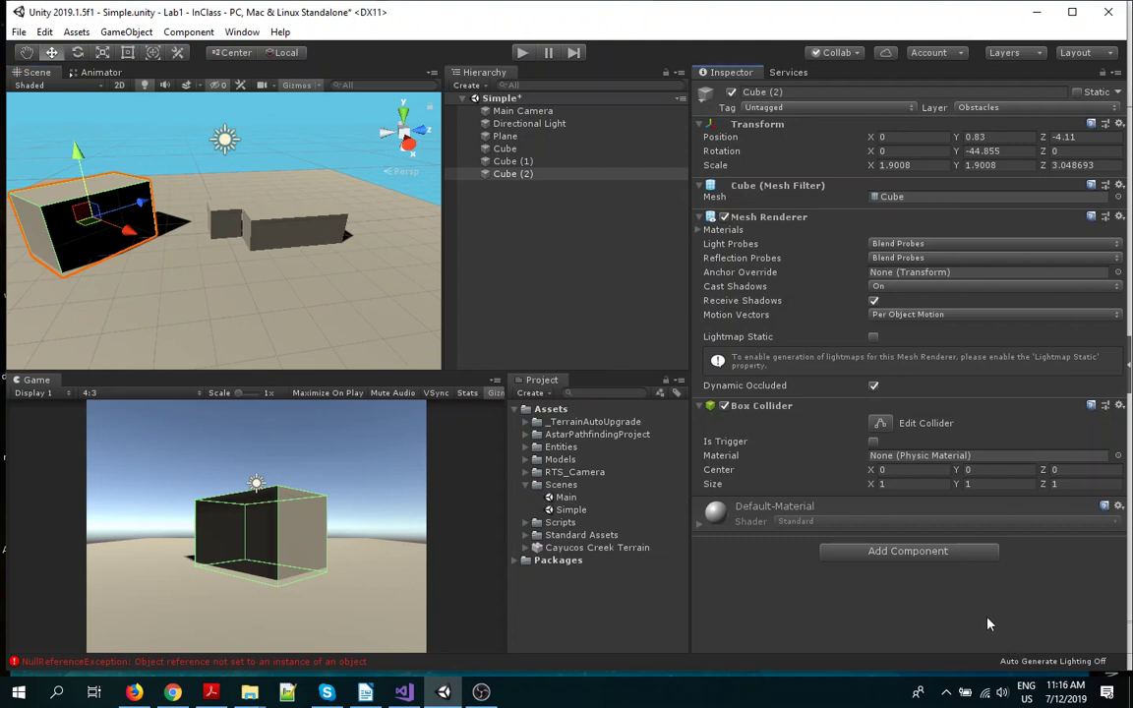
# Check the ground plane's layer assignment.
pyautogui.click(332, 352)
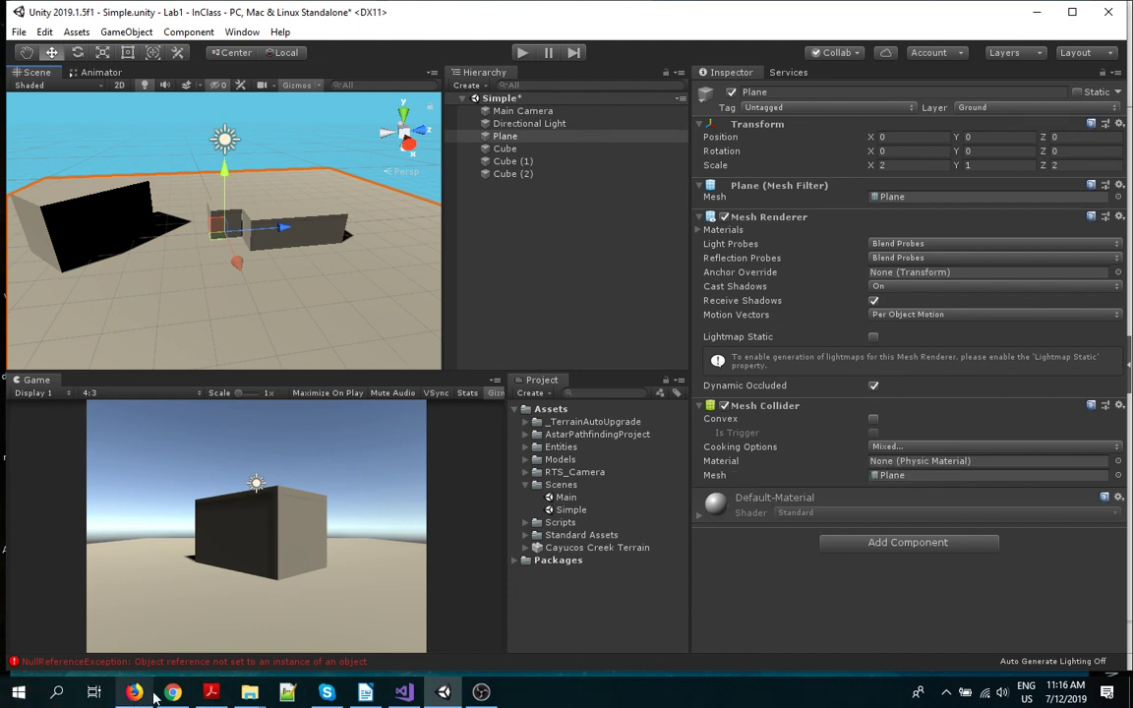
pyautogui.moveTo(172, 692)
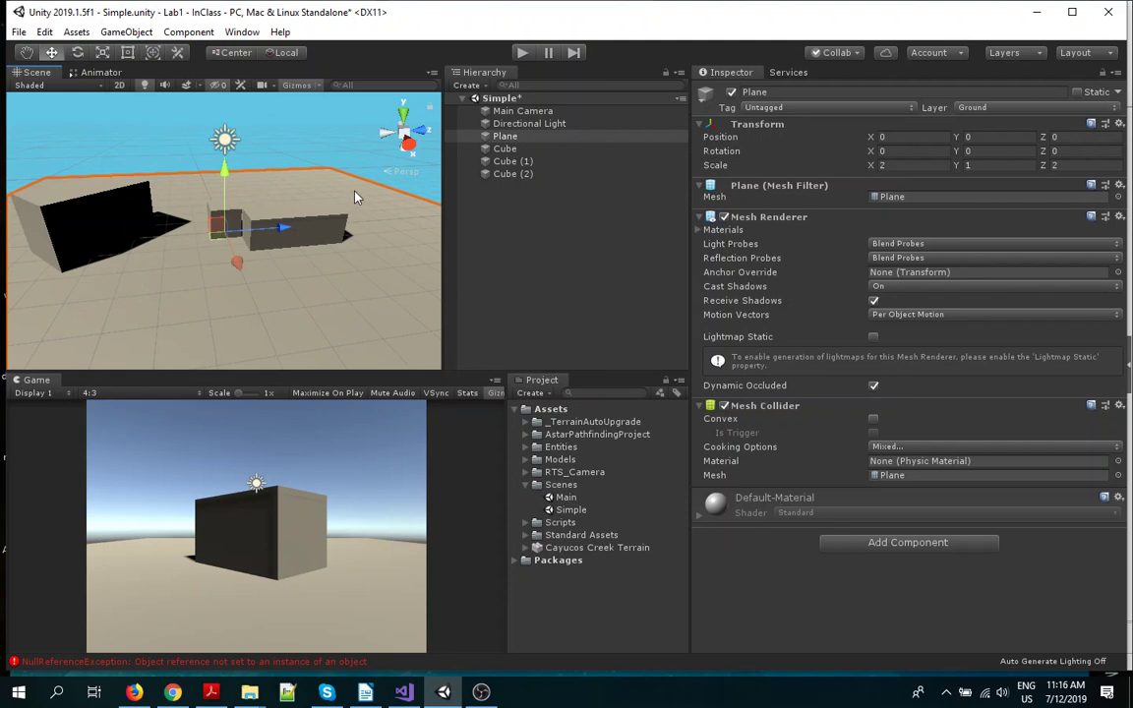
pyautogui.click(611, 252)
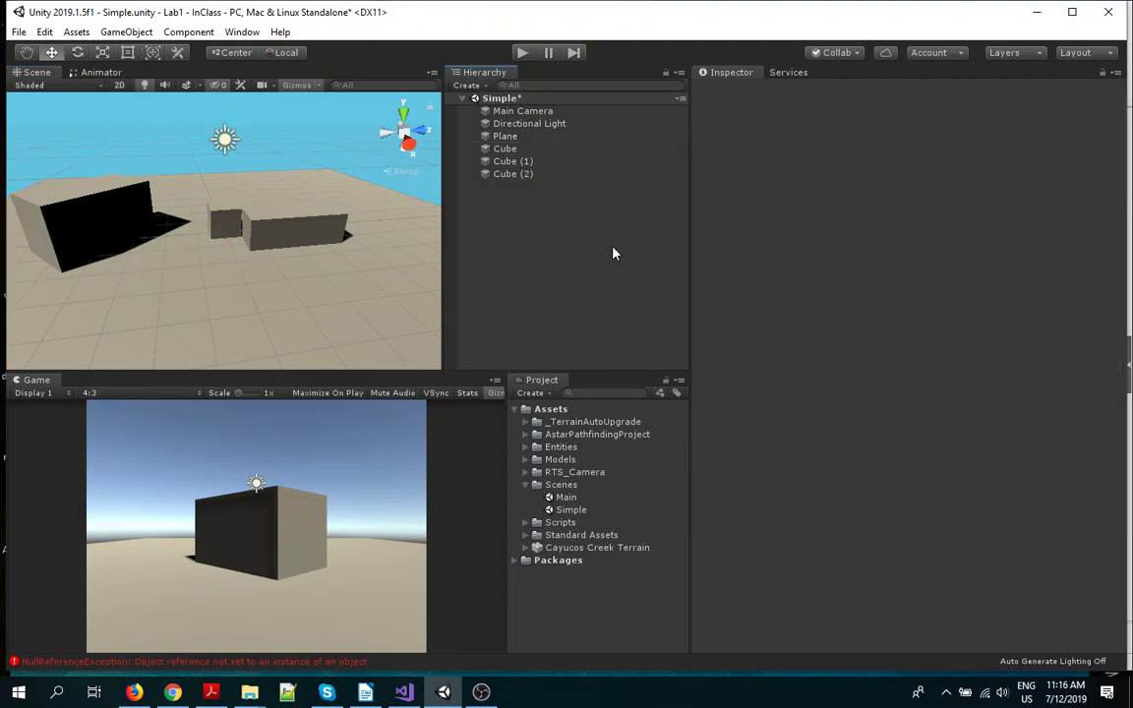
# Create an empty game object at the root of the scene and name it A*.
pyautogui.rightClick(540, 250)
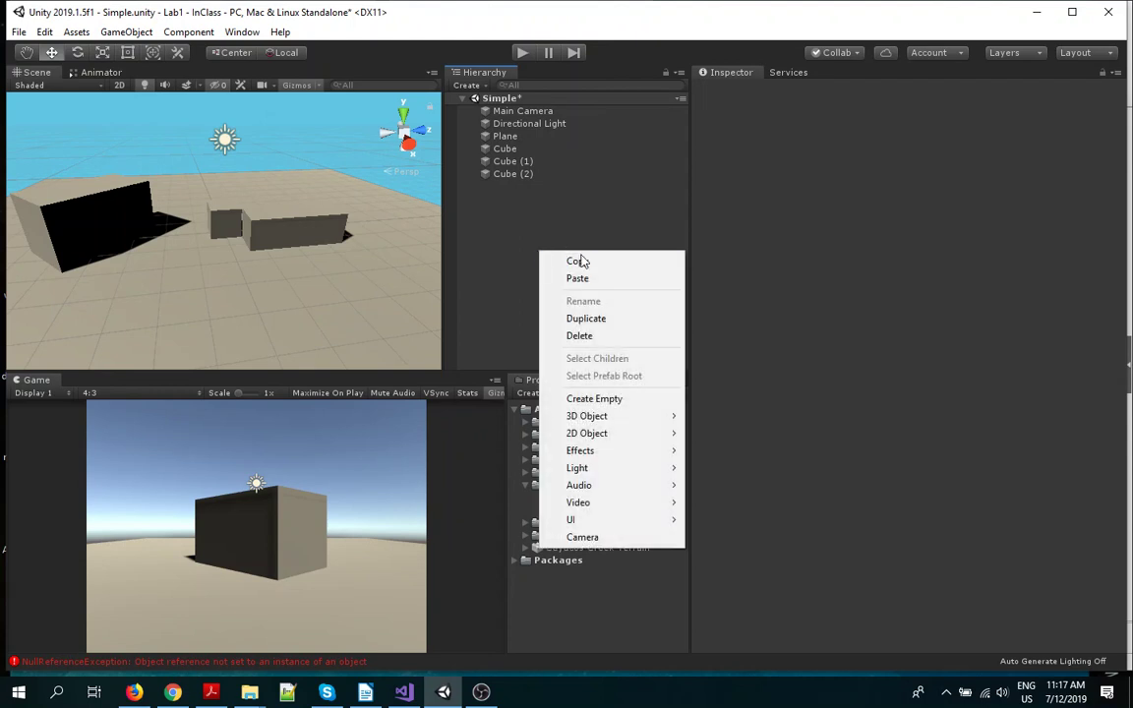
pyautogui.click(518, 227)
pyautogui.rightClick(519, 220)
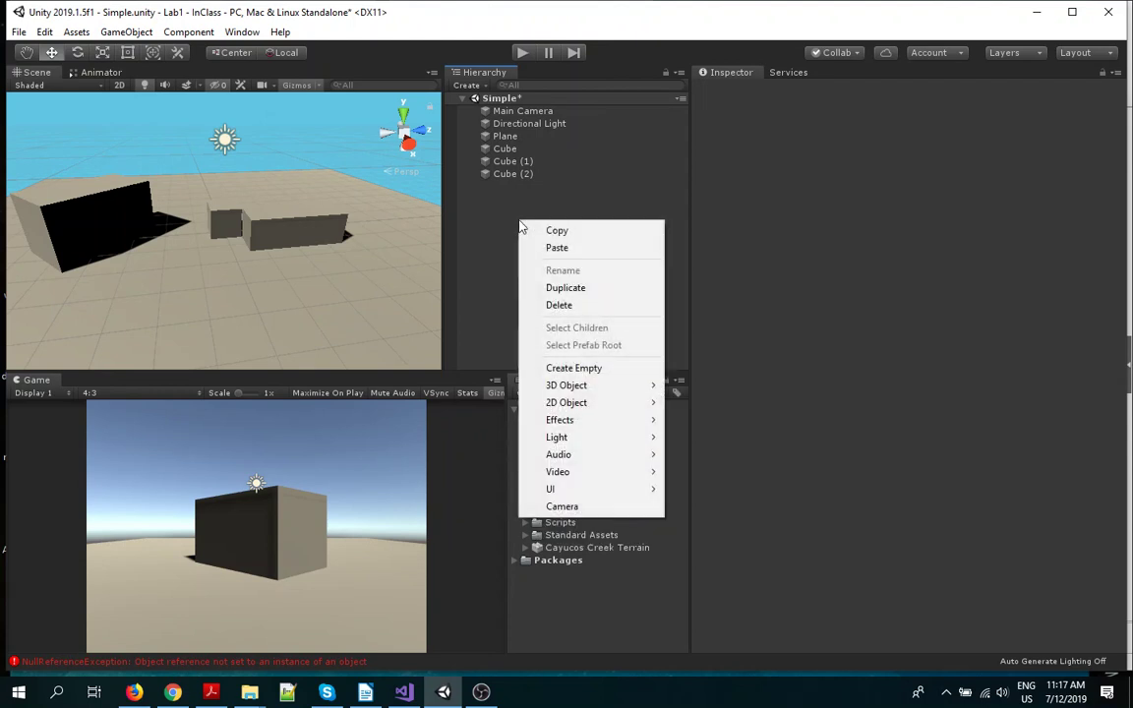
pyautogui.click(580, 370)
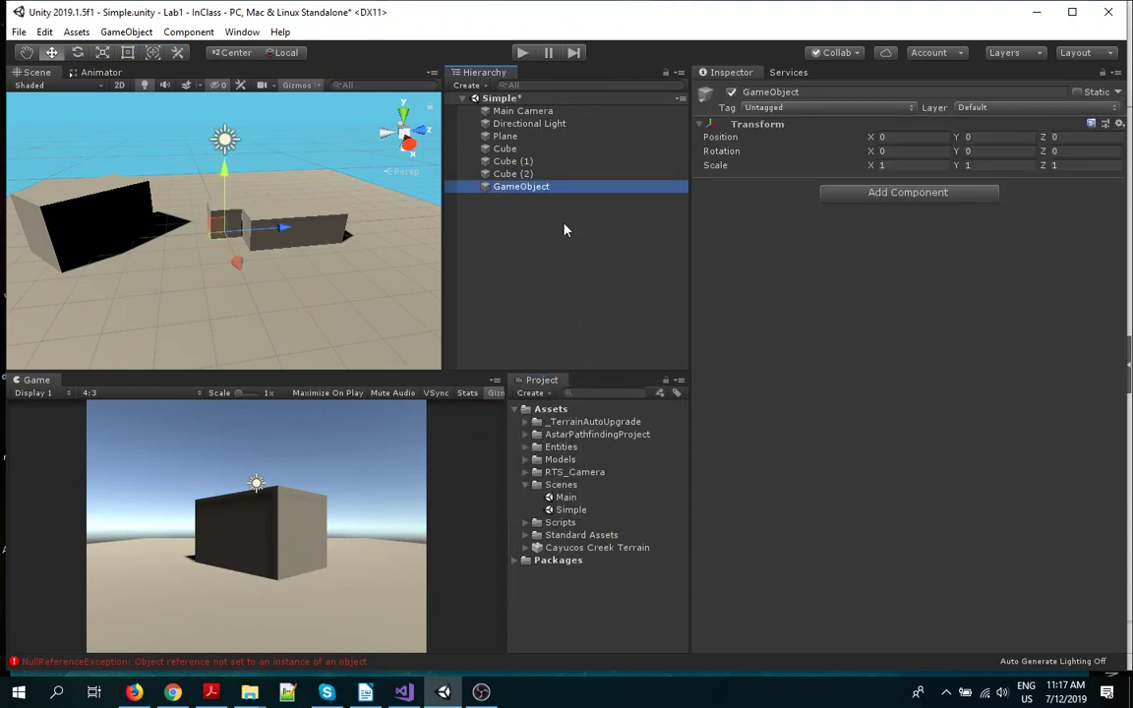
pyautogui.click(559, 189)
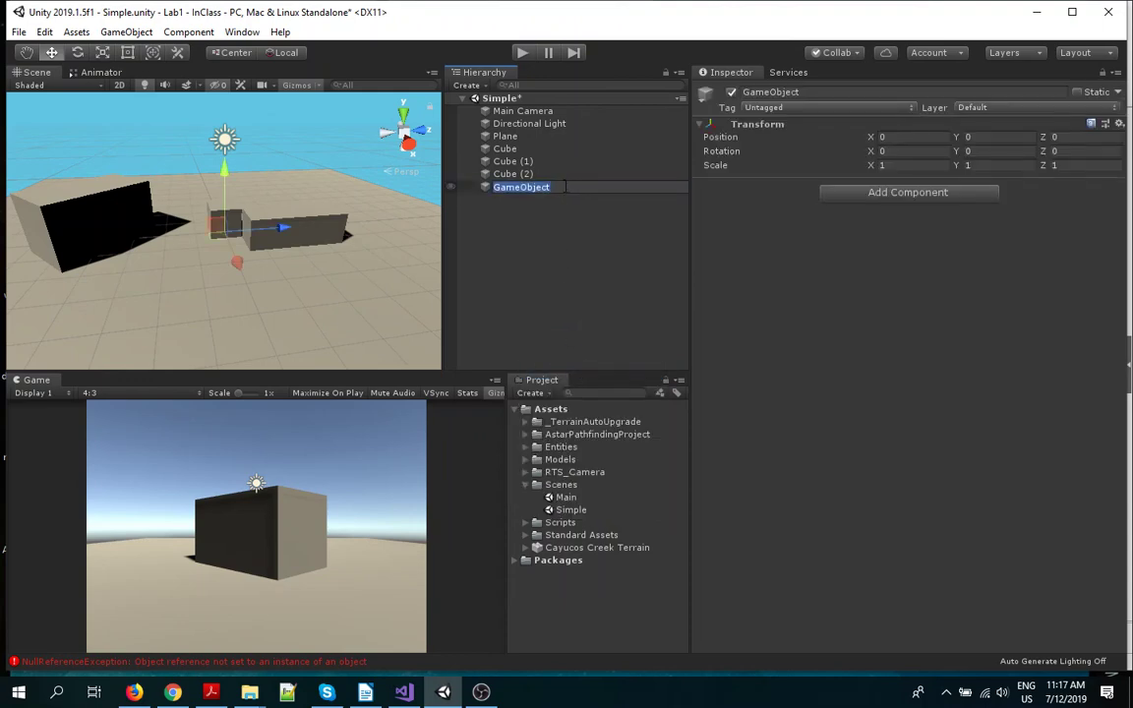
pyautogui.write('A*')
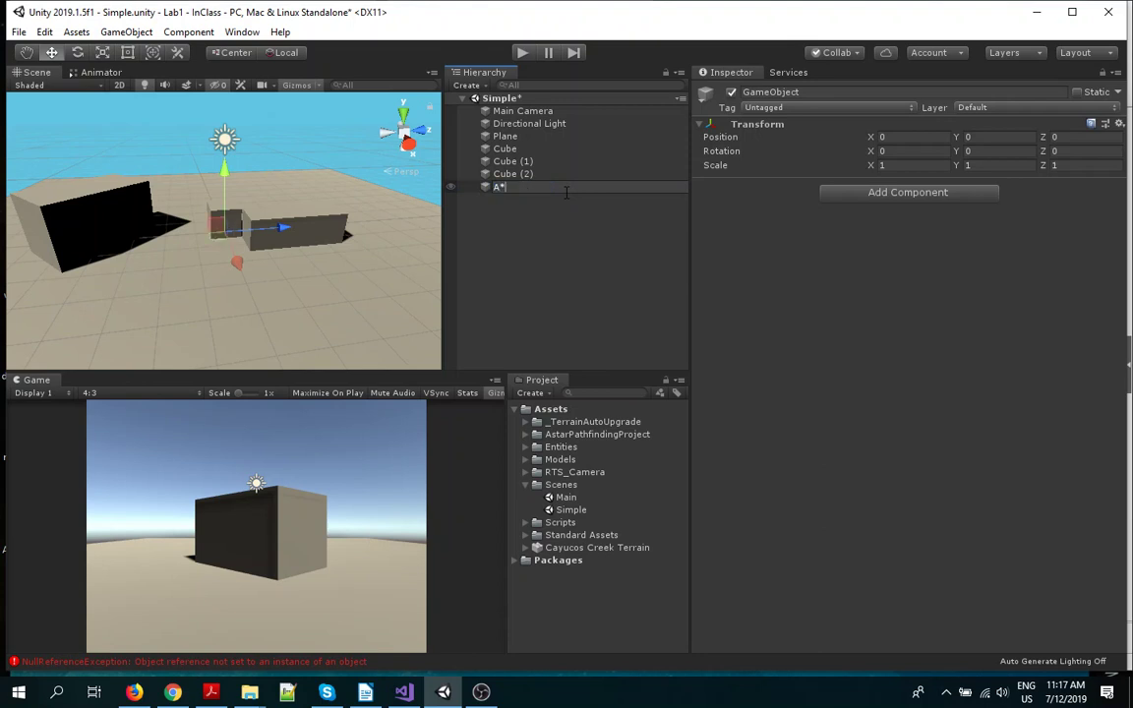
pyautogui.press('Return')
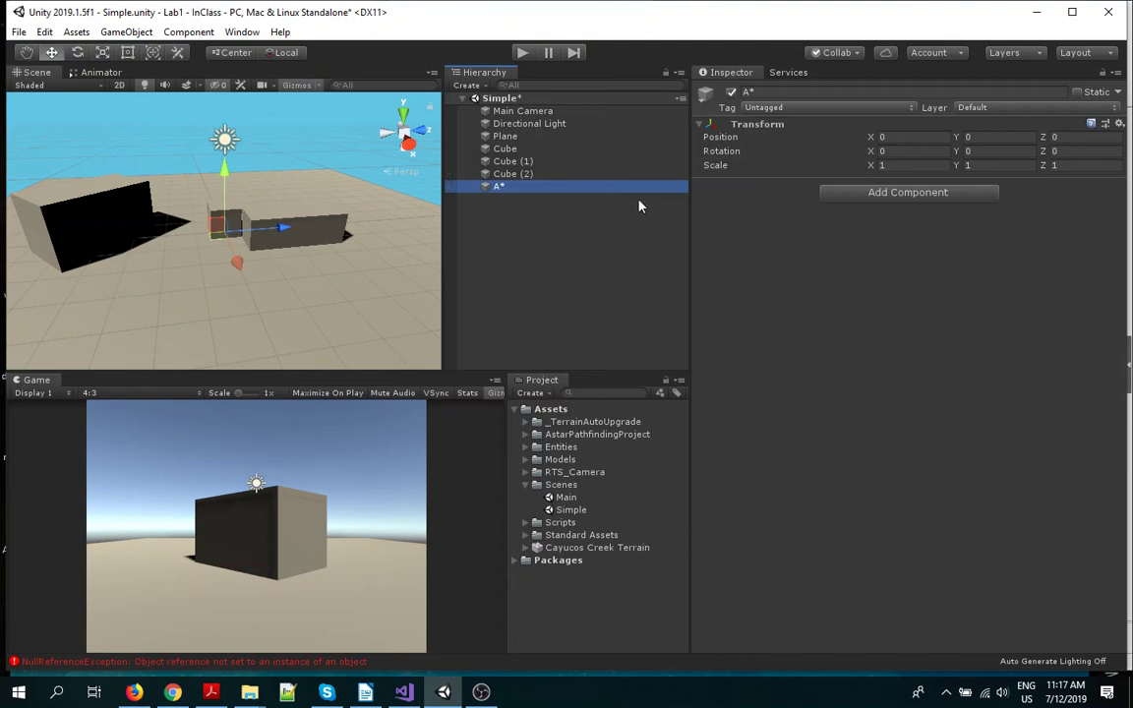
# Add the Pathfinder component from the Pathfinding category to the A* object.
pyautogui.click(865, 195)
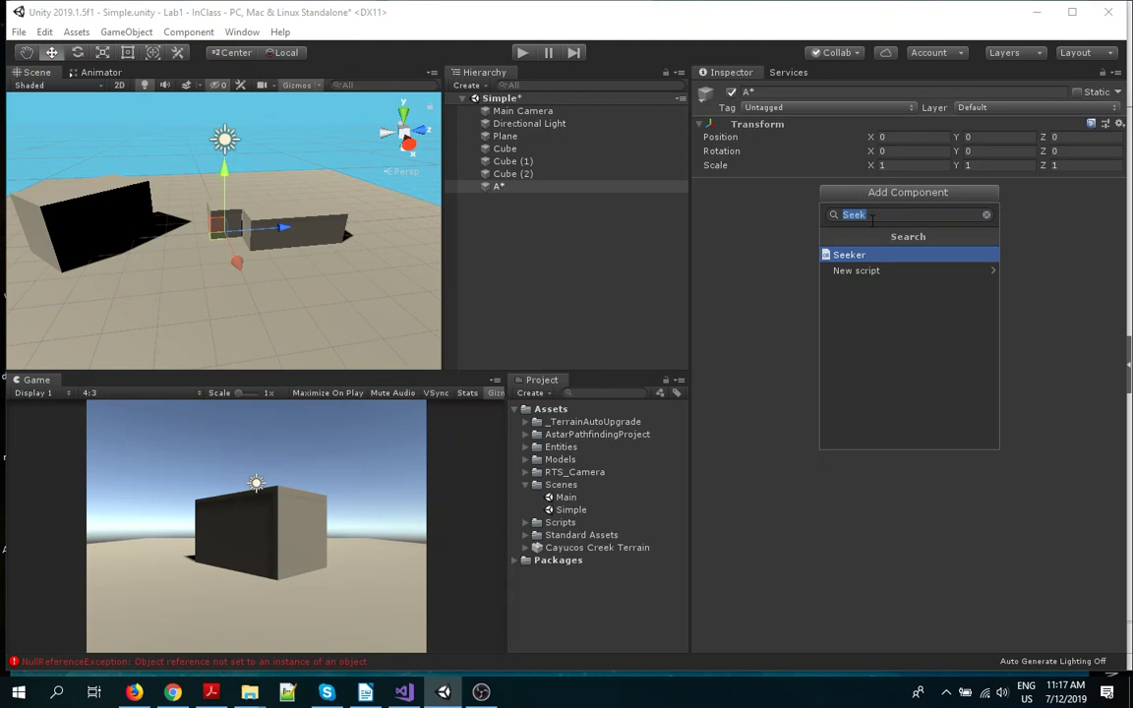
pyautogui.write('p')
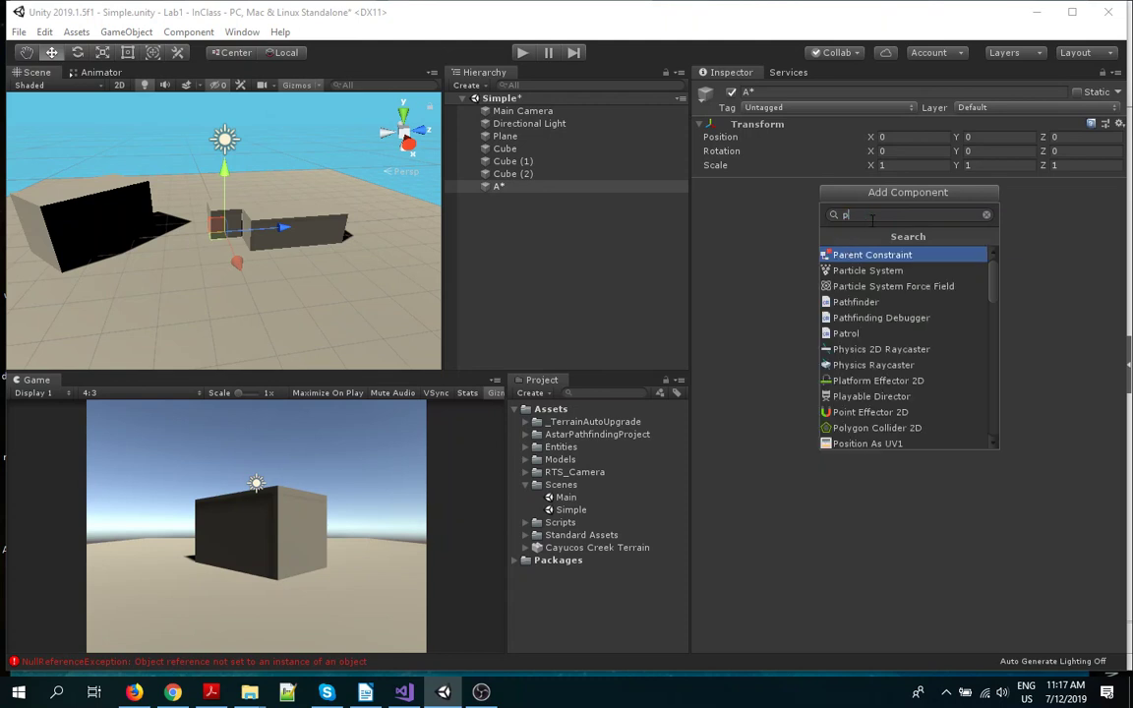
pyautogui.write('at')
pyautogui.press('BackSpace')
pyautogui.press('BackSpace')
pyautogui.press('BackSpace')
pyautogui.press('Down')
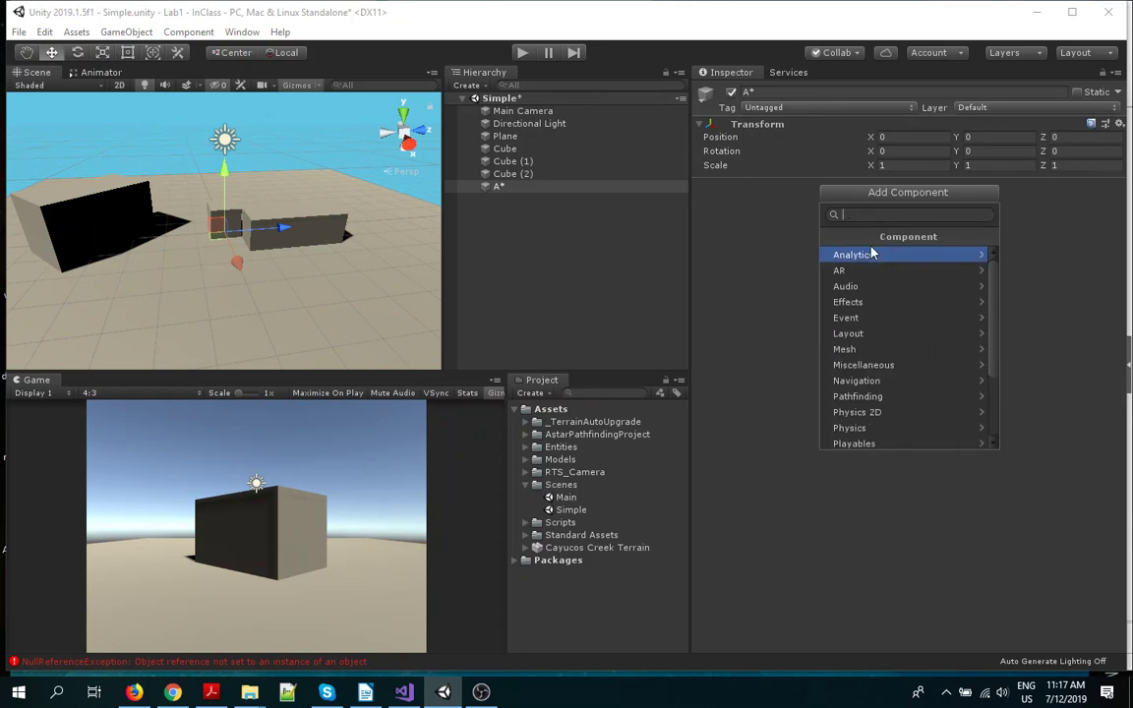
pyautogui.moveTo(992, 282); pyautogui.dragTo(991, 319)
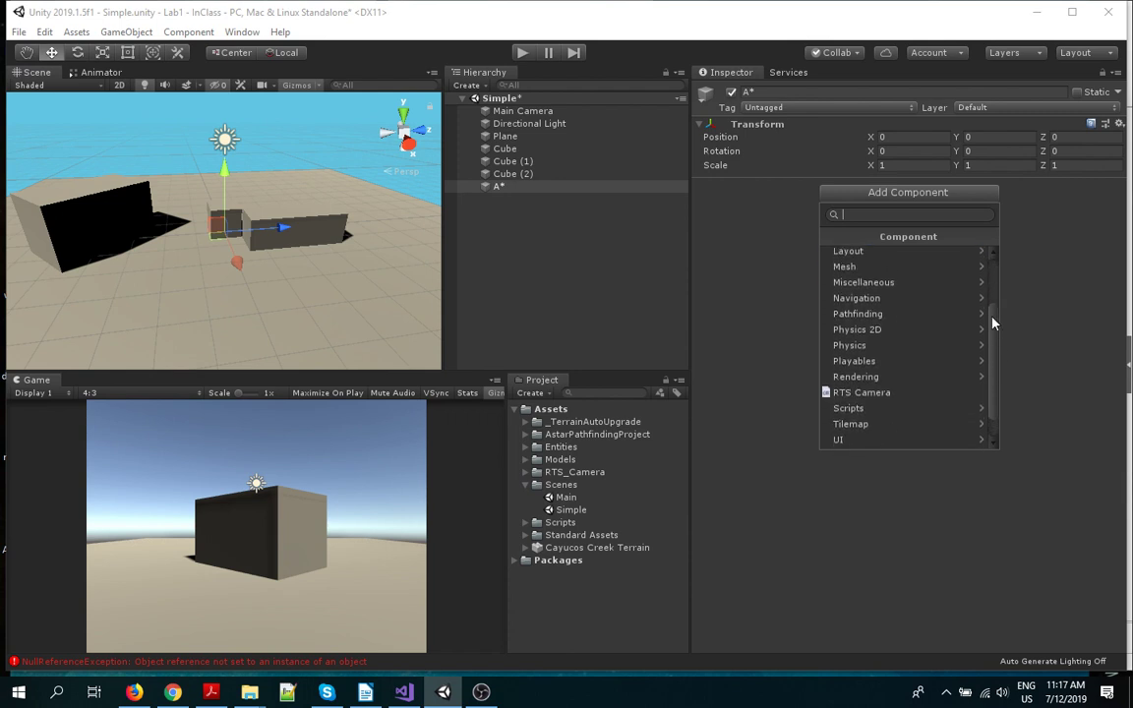
pyautogui.click(929, 317)
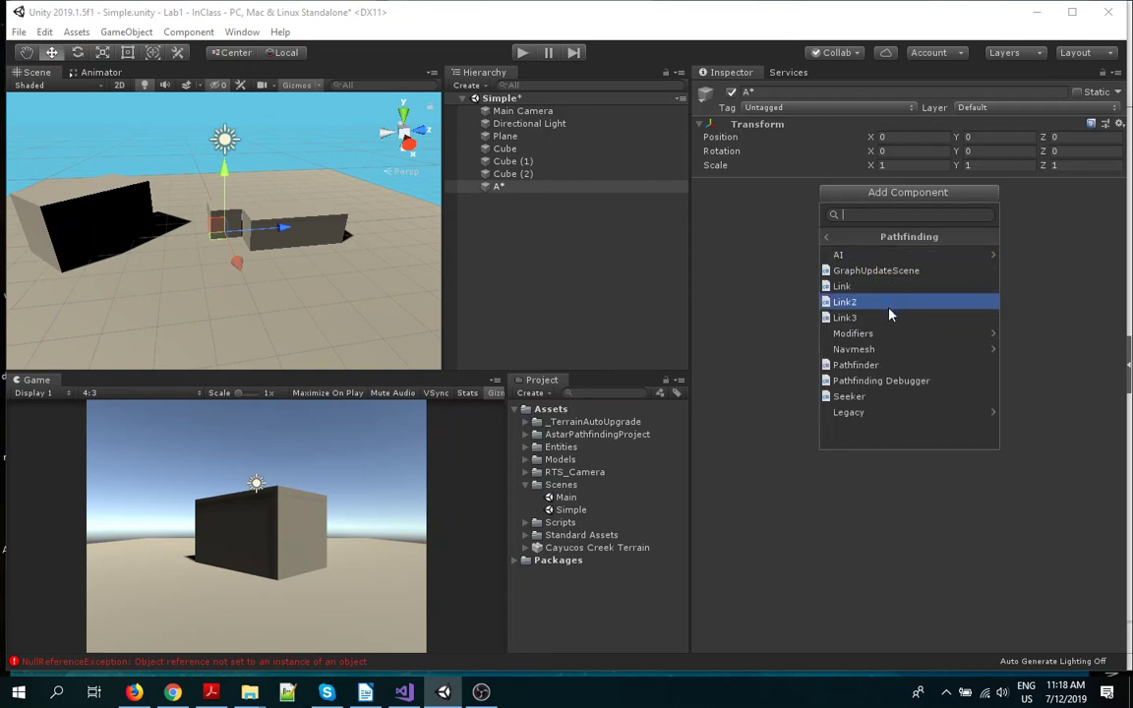
pyautogui.click(880, 365)
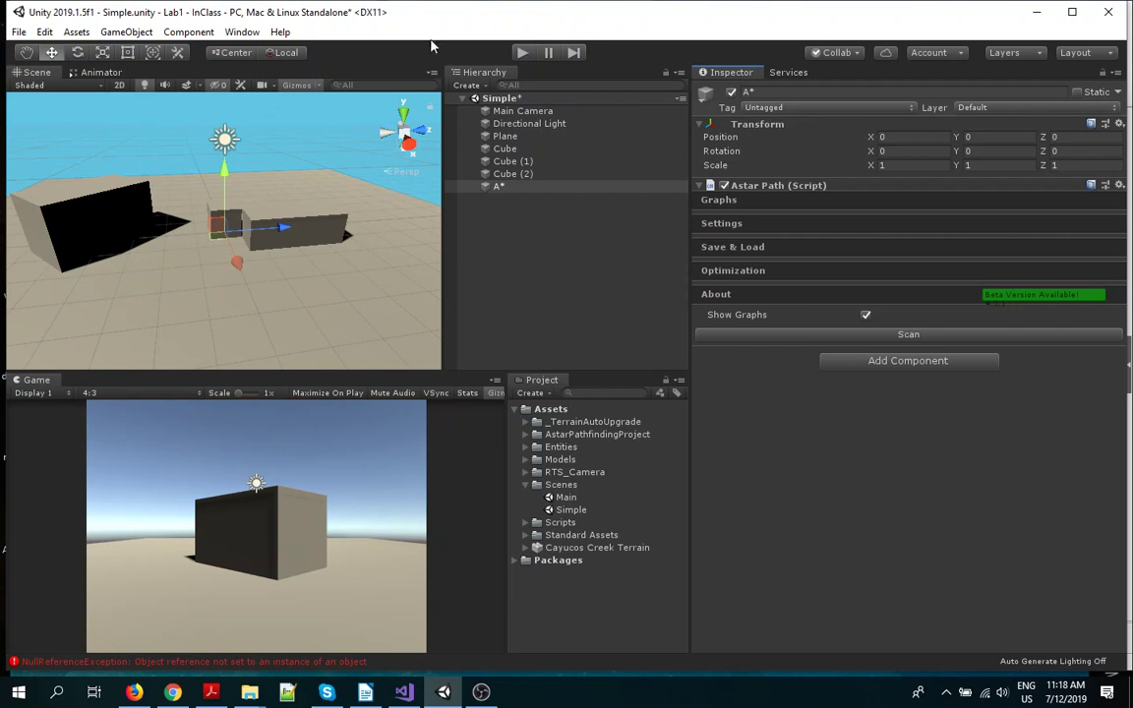
# Add a Grid Graph to the Astar Path component and expand its settings for review.
pyautogui.click(882, 207)
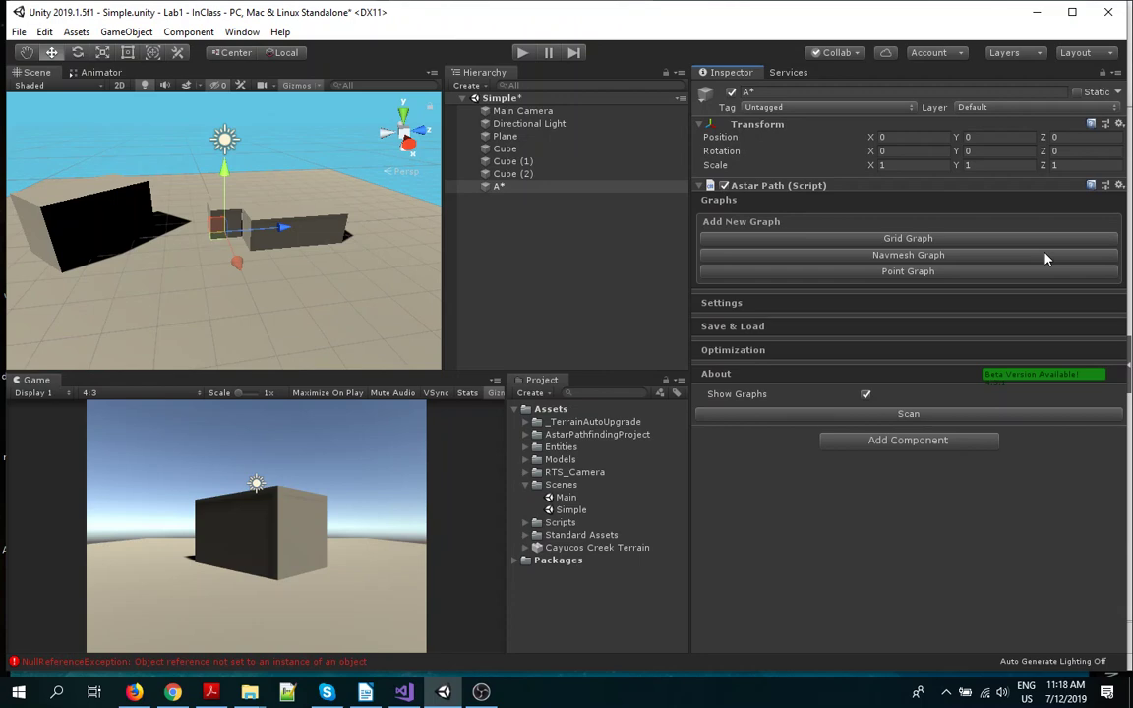
pyautogui.click(957, 239)
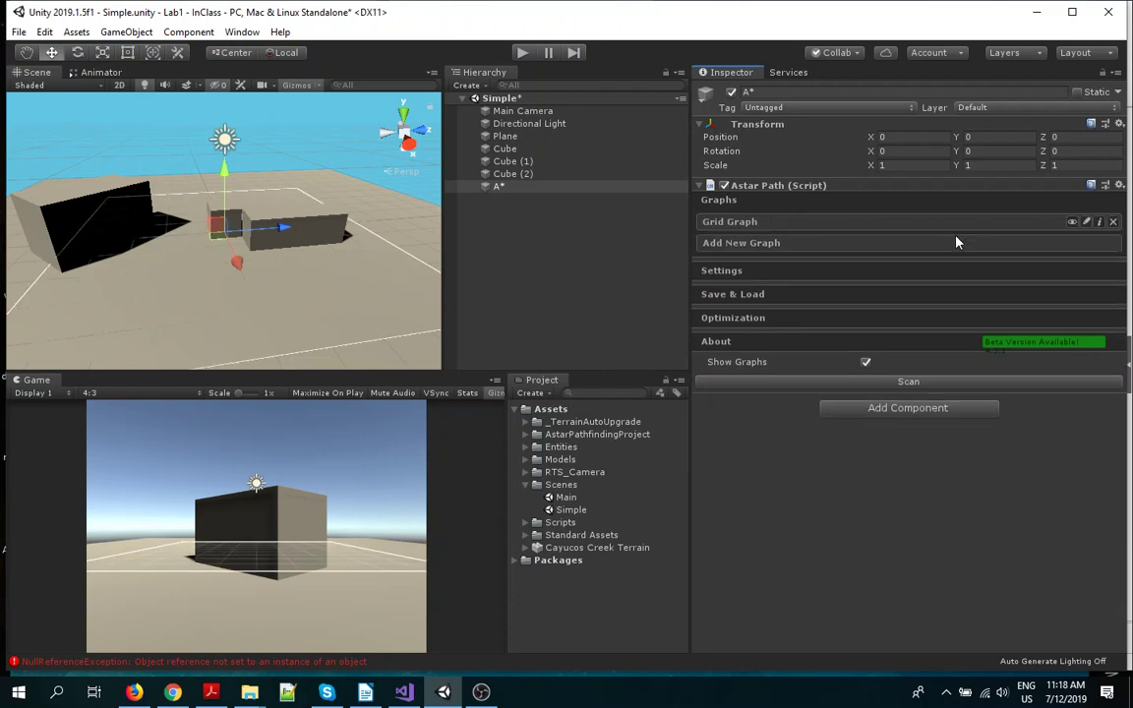
pyautogui.click(812, 224)
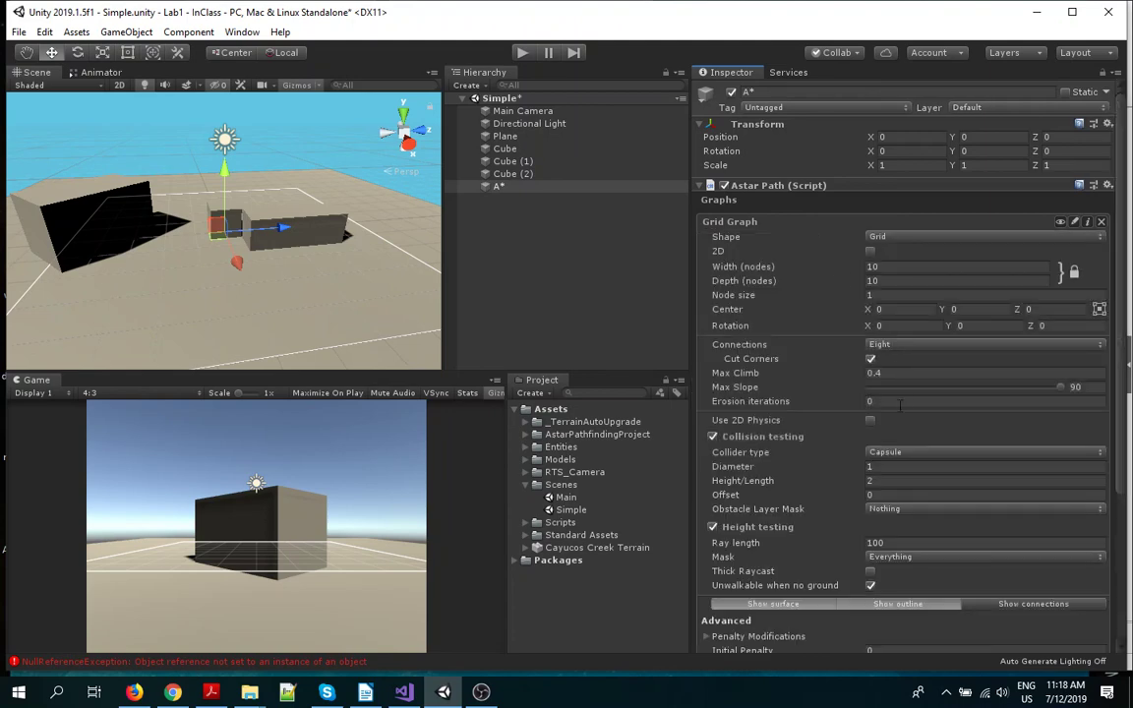
pyautogui.scroll(-5, 905, 427)
pyautogui.scroll(5, 905, 427)
pyautogui.click(979, 309)
pyautogui.scroll(-5, 1124, 313)
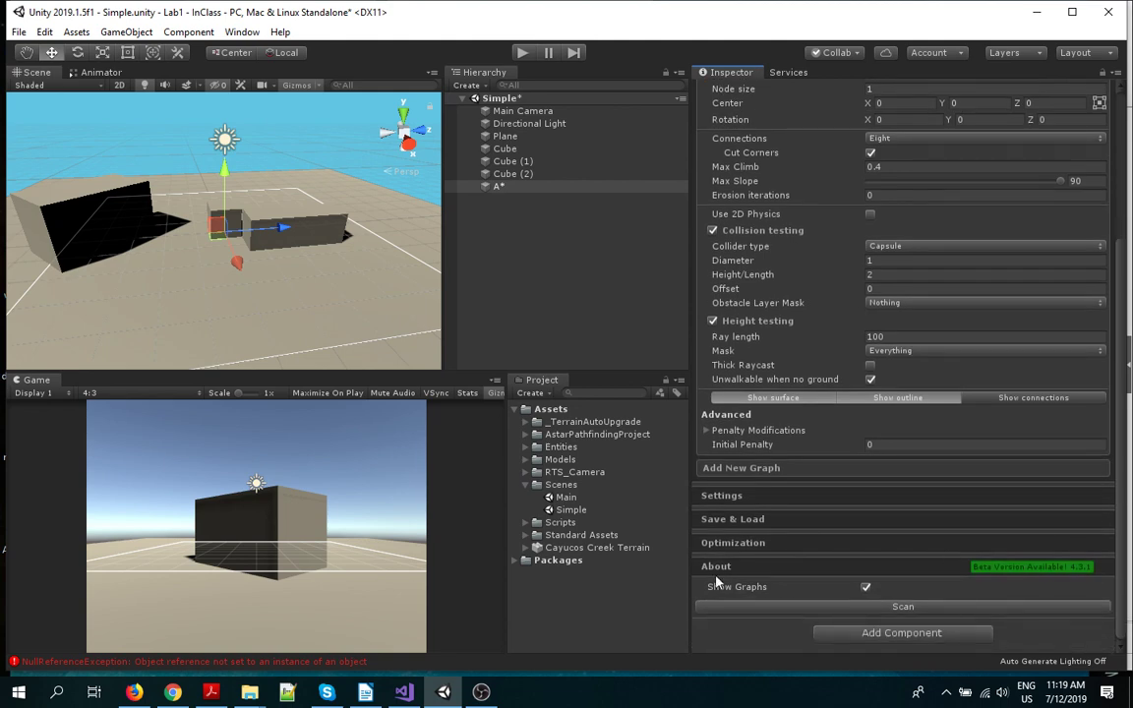
# Scan the grid graph and examine the generated walkable surface around the cubes from several angles.
pyautogui.click(802, 608)
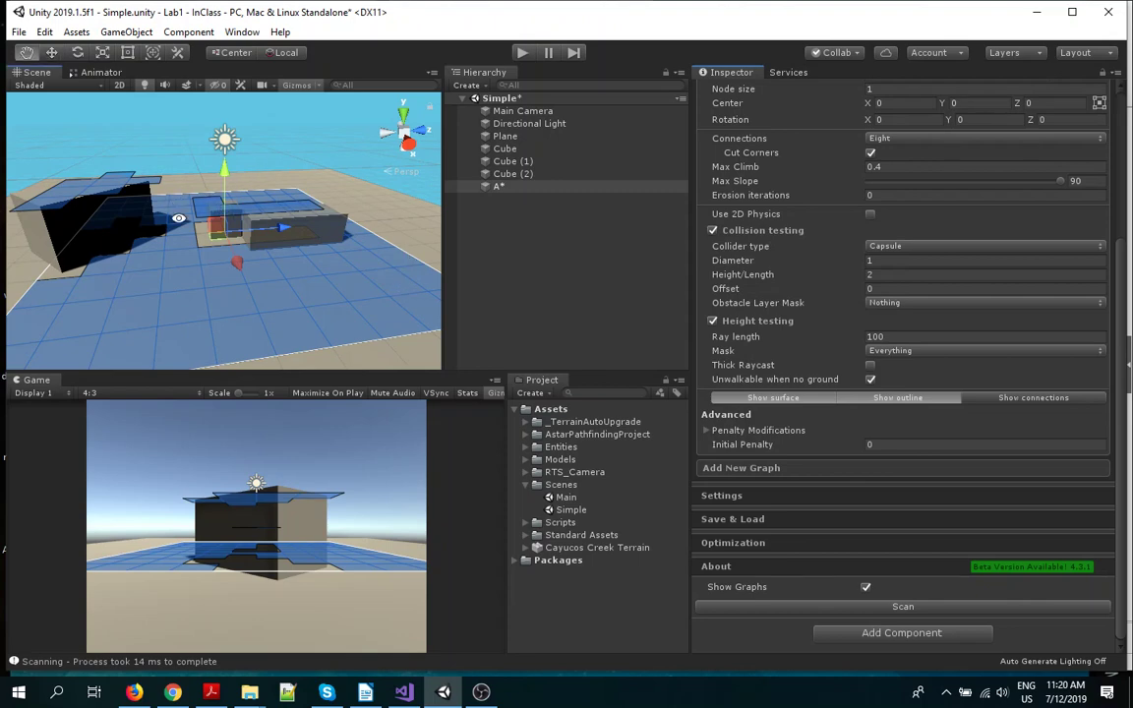
pyautogui.keyDown('alt'); pyautogui.moveTo(227, 207); pyautogui.dragTo(345, 324); pyautogui.keyUp('alt')
pyautogui.keyDown('alt'); pyautogui.moveTo(174, 170); pyautogui.dragTo(262, 230); pyautogui.keyUp('alt')
pyautogui.keyDown('alt'); pyautogui.moveTo(147, 184); pyautogui.dragTo(336, 162); pyautogui.keyUp('alt')
pyautogui.keyDown('alt'); pyautogui.moveTo(121, 258); pyautogui.dragTo(273, 202); pyautogui.keyUp('alt')
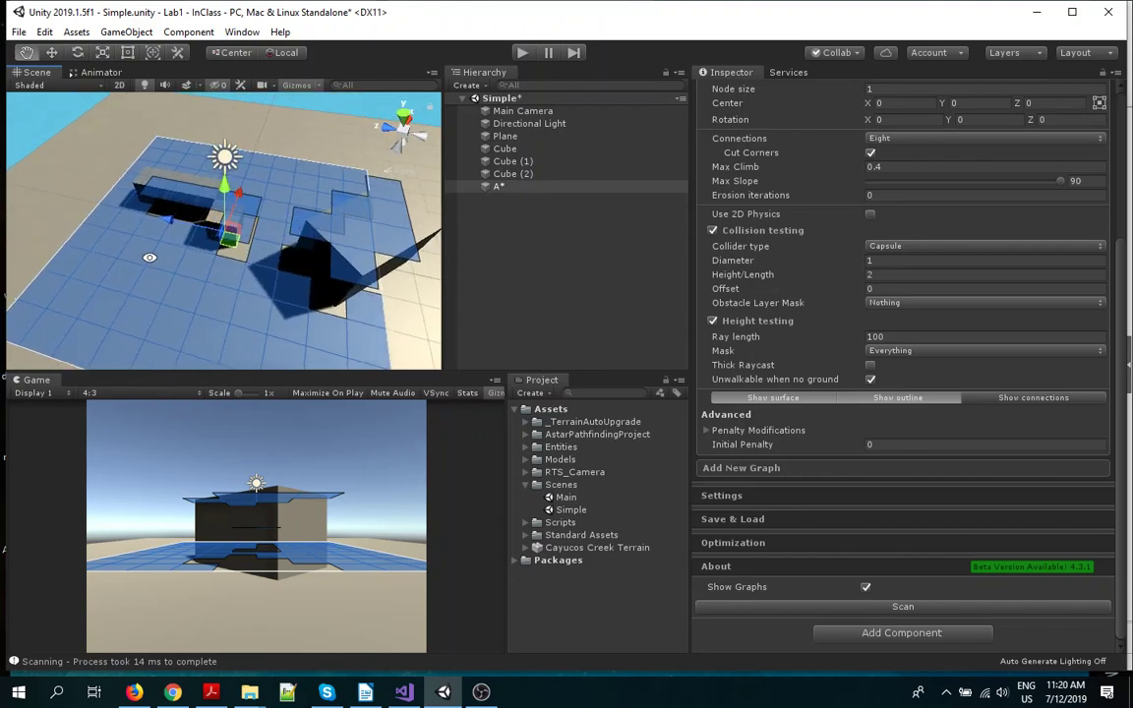
pyautogui.keyDown('alt'); pyautogui.moveTo(147, 261); pyautogui.dragTo(284, 299); pyautogui.keyUp('alt')
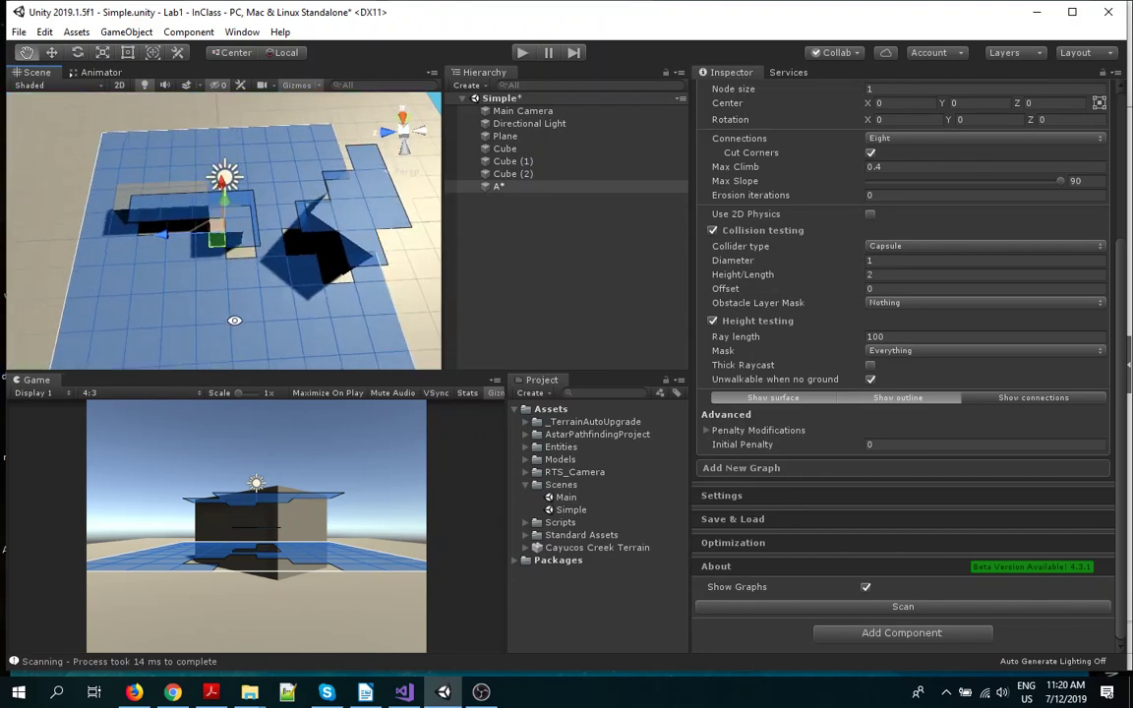
pyautogui.keyDown('alt'); pyautogui.moveTo(218, 269); pyautogui.dragTo(173, 261); pyautogui.keyUp('alt')
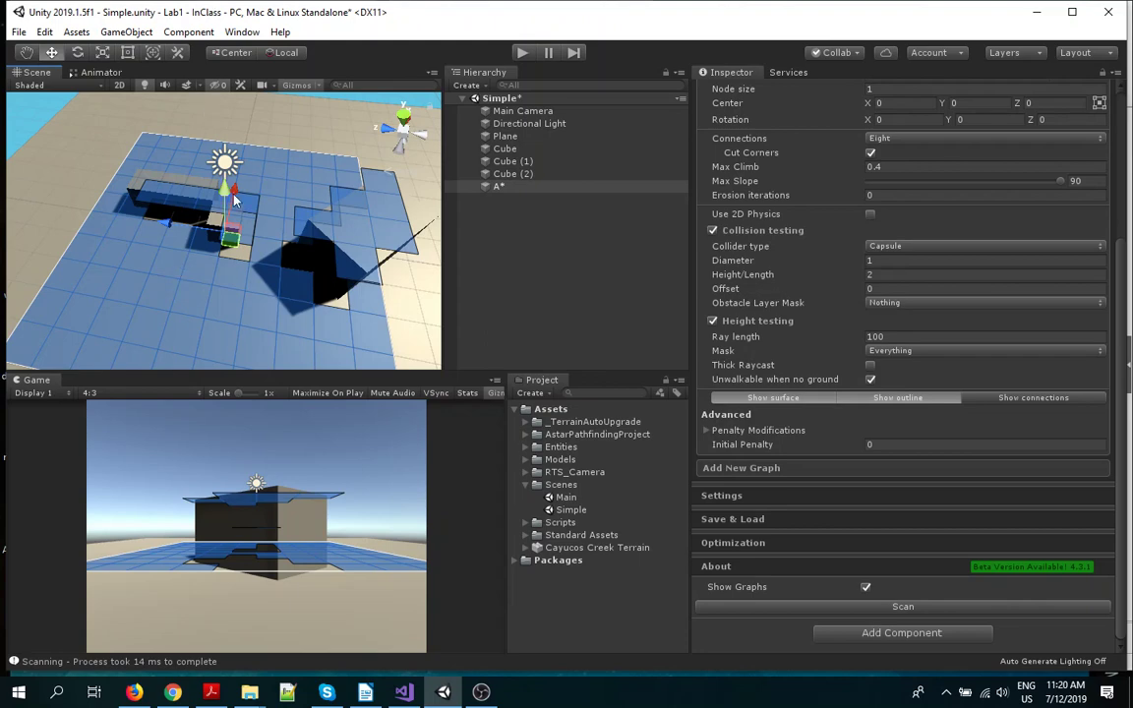
# Inspect the stretched cube's layer and the available tags without changing its tag.
pyautogui.click(140, 182)
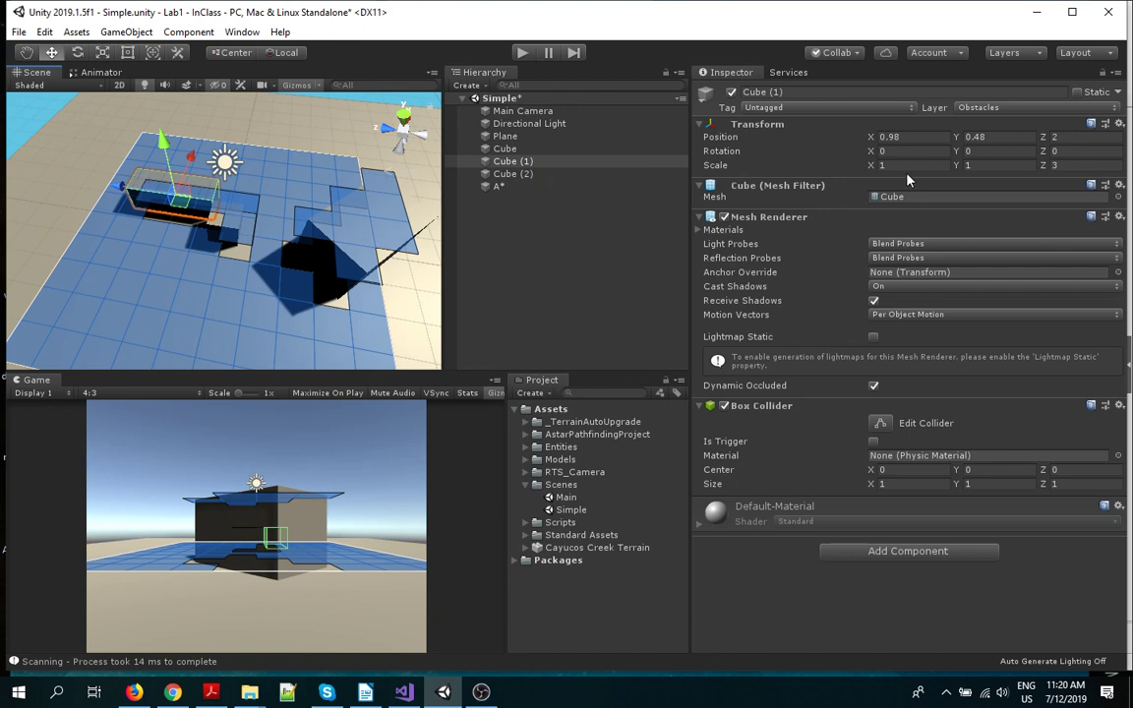
pyautogui.click(862, 110)
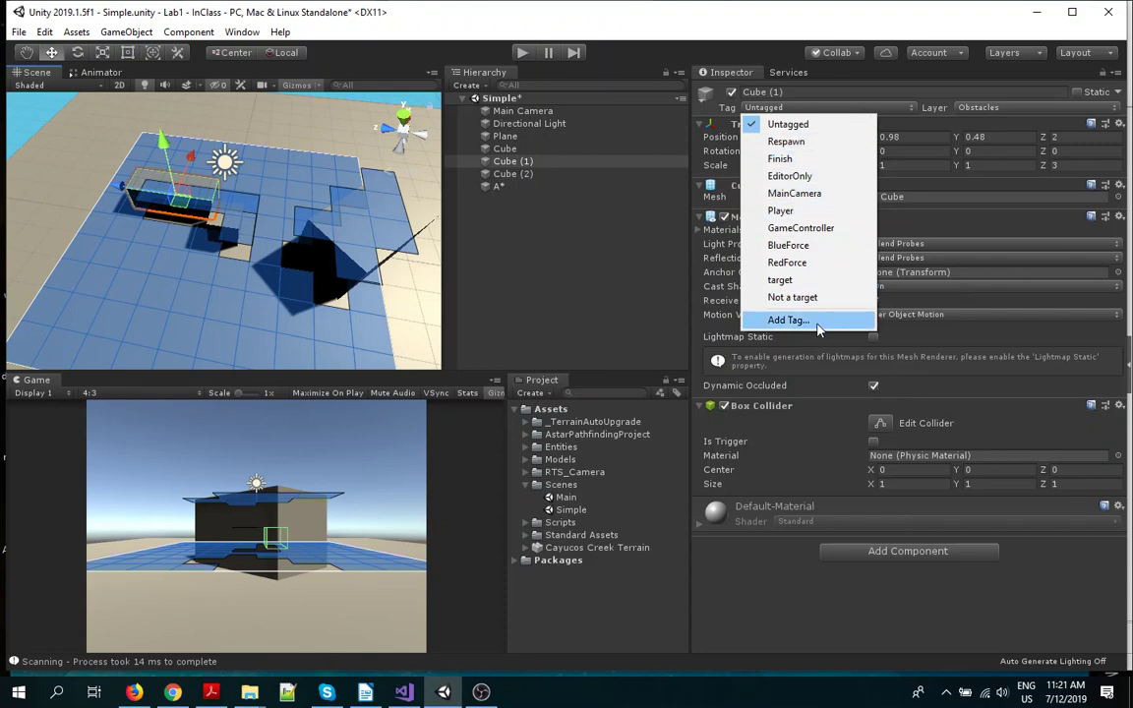
pyautogui.click(1020, 229)
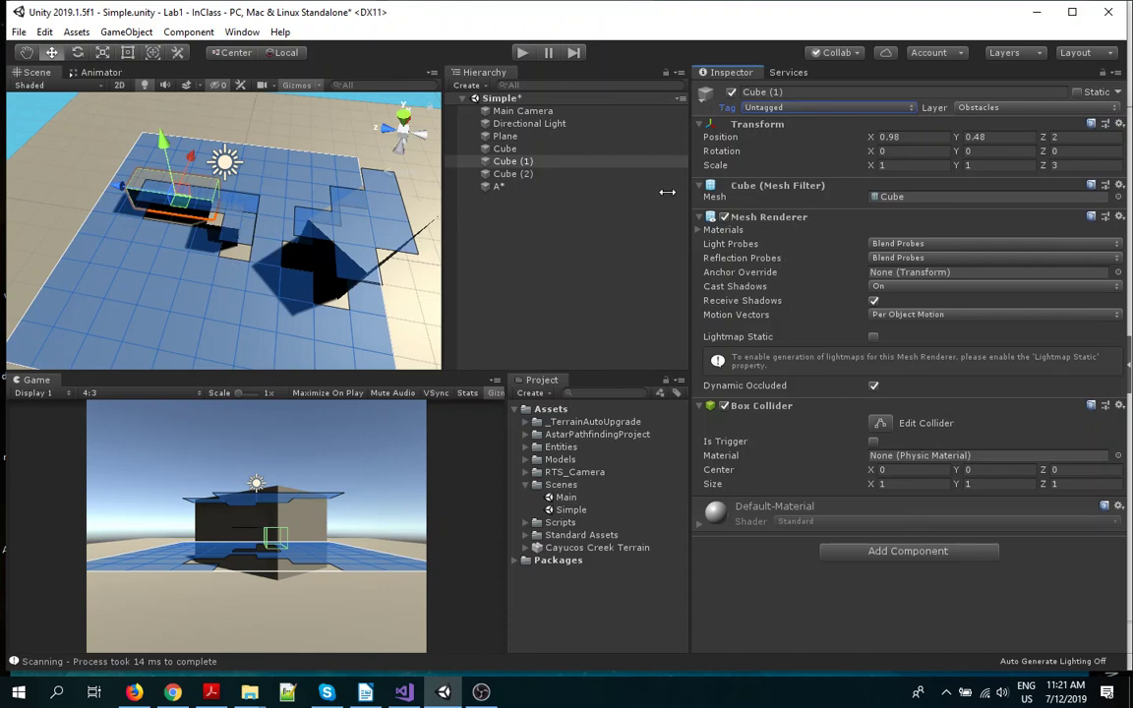
pyautogui.click(532, 177)
# Set the Obstacle Layer Mask of the A* object's grid graph to Obstacles.
pyautogui.click(530, 186)
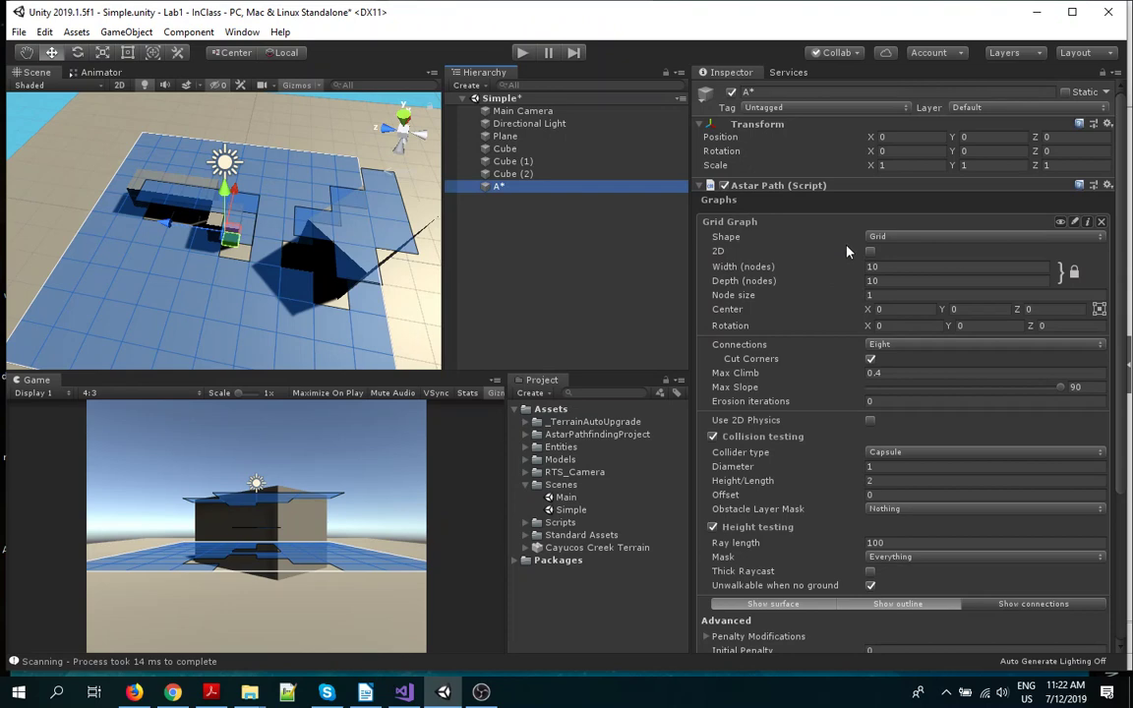
pyautogui.scroll(-5, 847, 251)
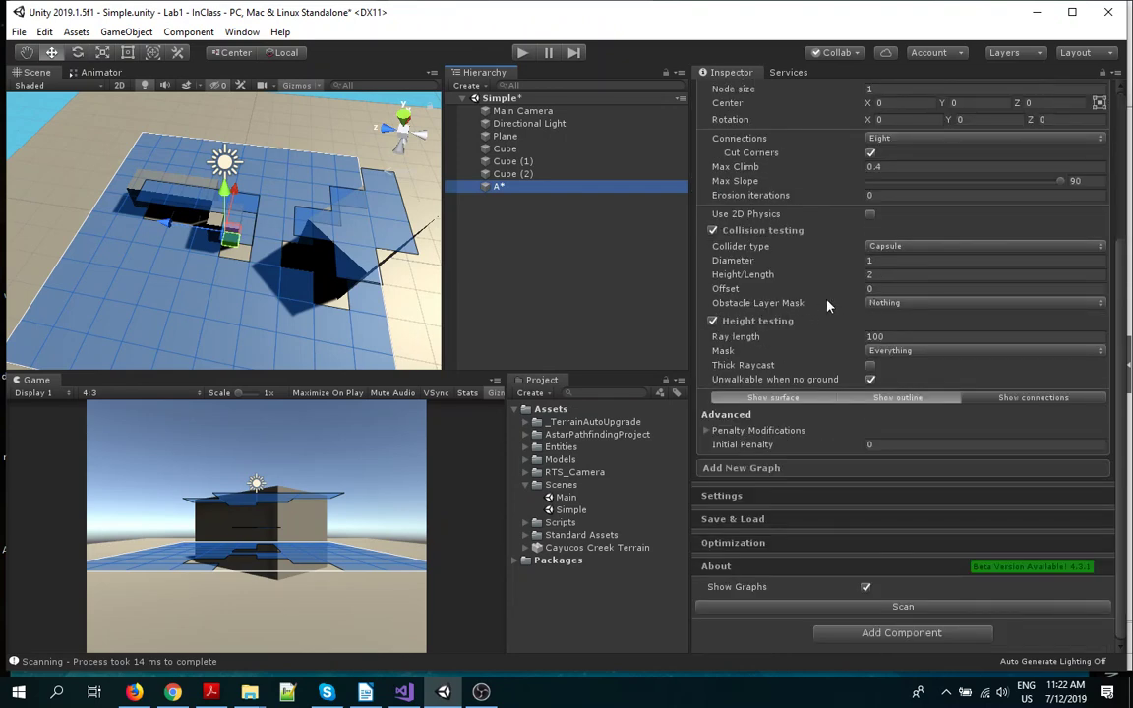
pyautogui.click(888, 305)
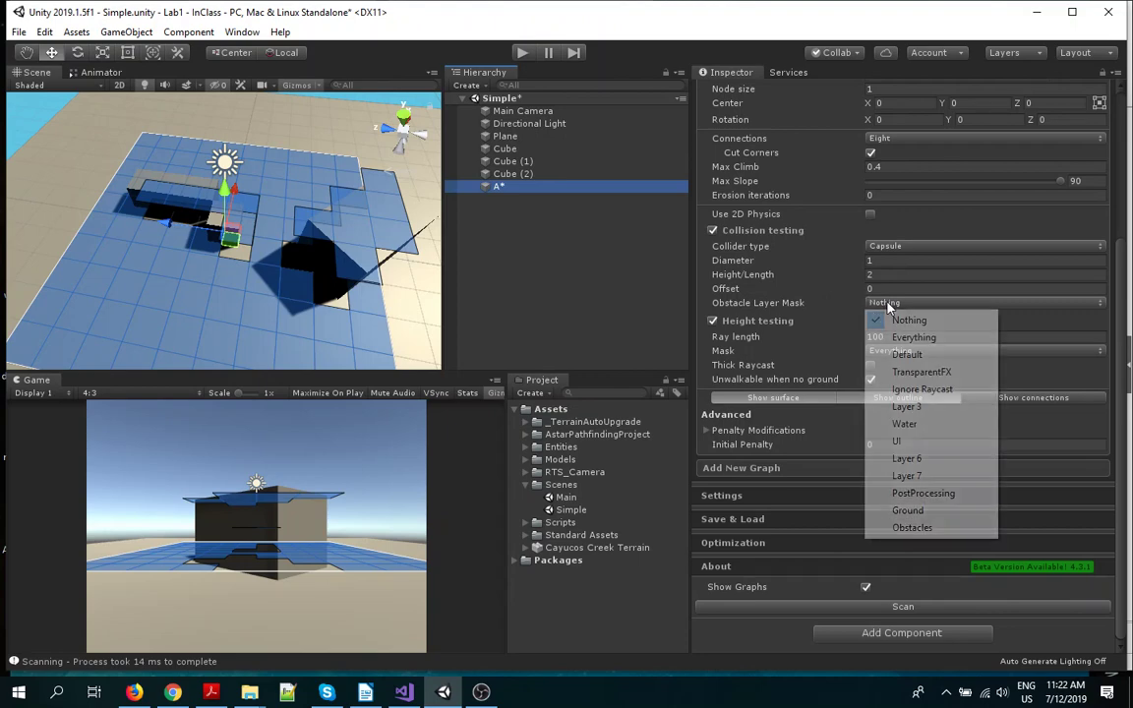
pyautogui.click(912, 528)
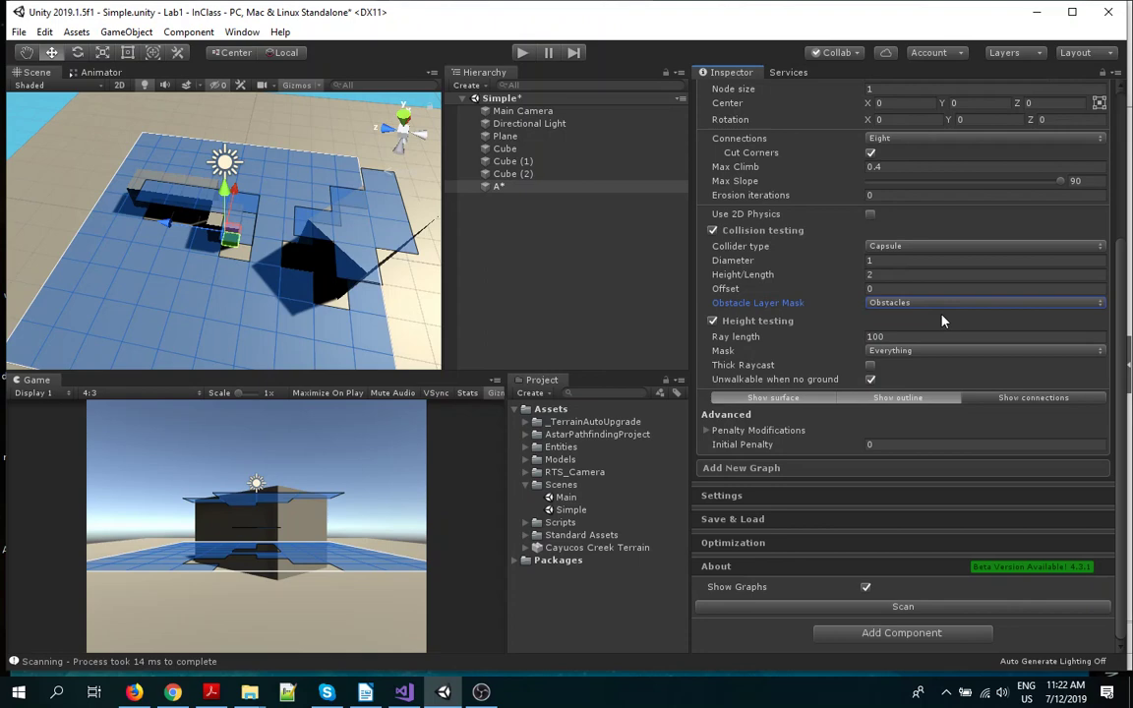
# Restrict the height testing mask to the Ground layer only and rescan the grid graph.
pyautogui.click(882, 352)
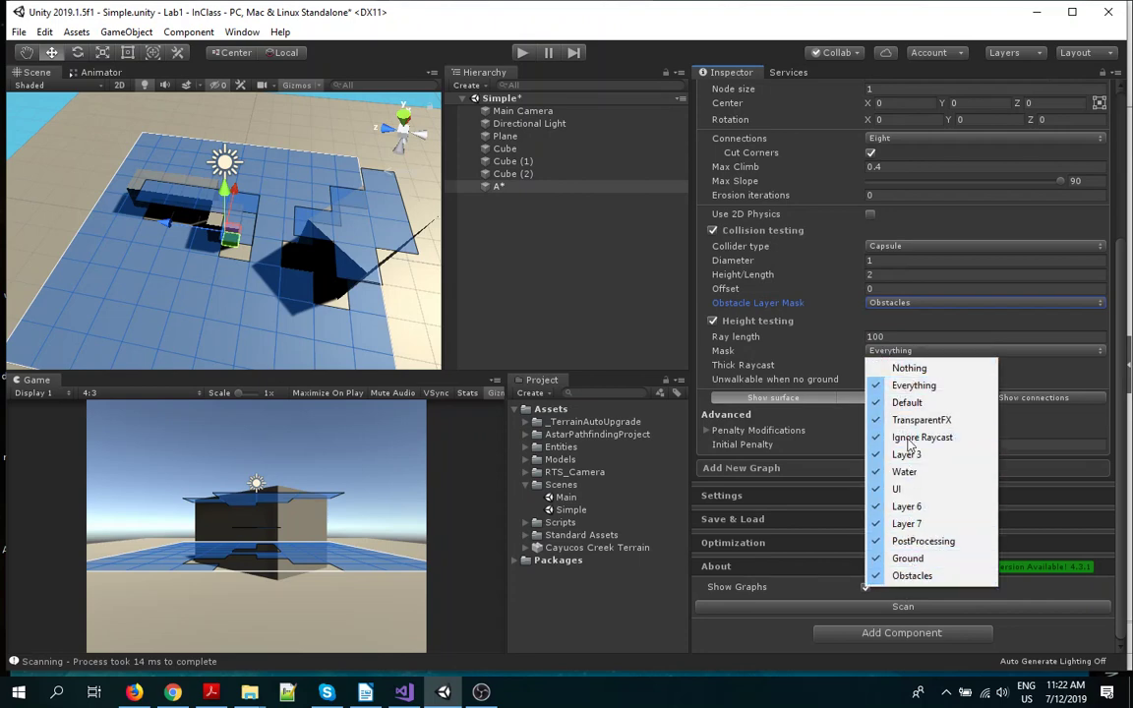
pyautogui.click(914, 368)
pyautogui.click(917, 351)
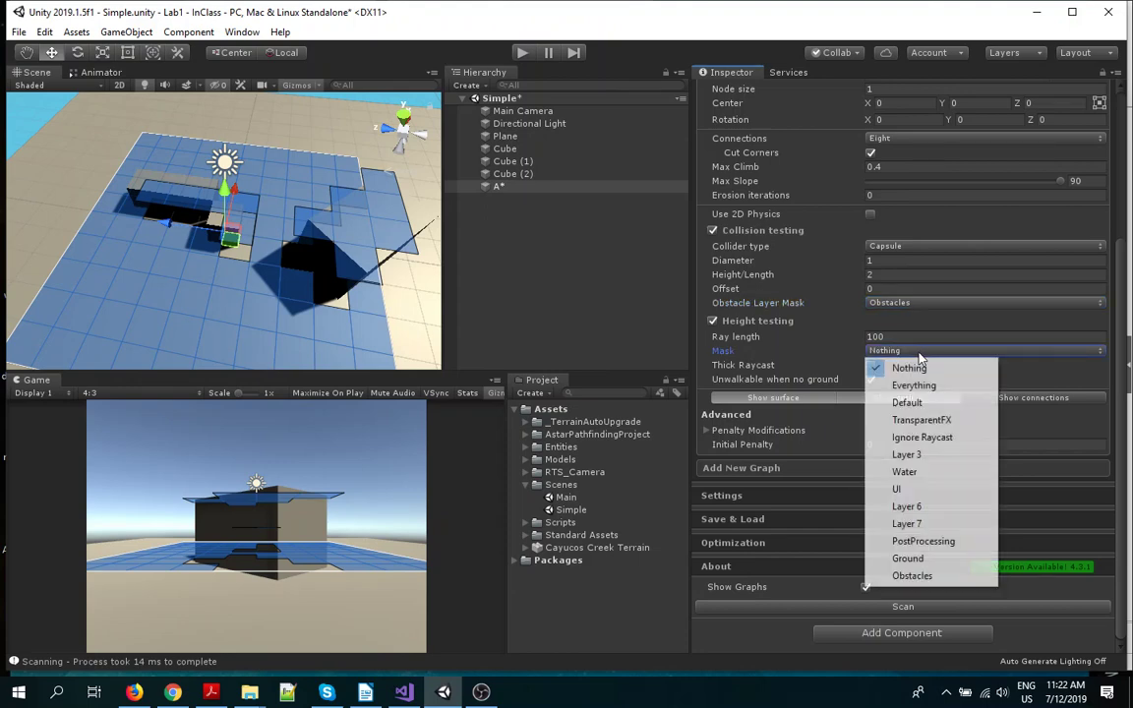
pyautogui.click(914, 557)
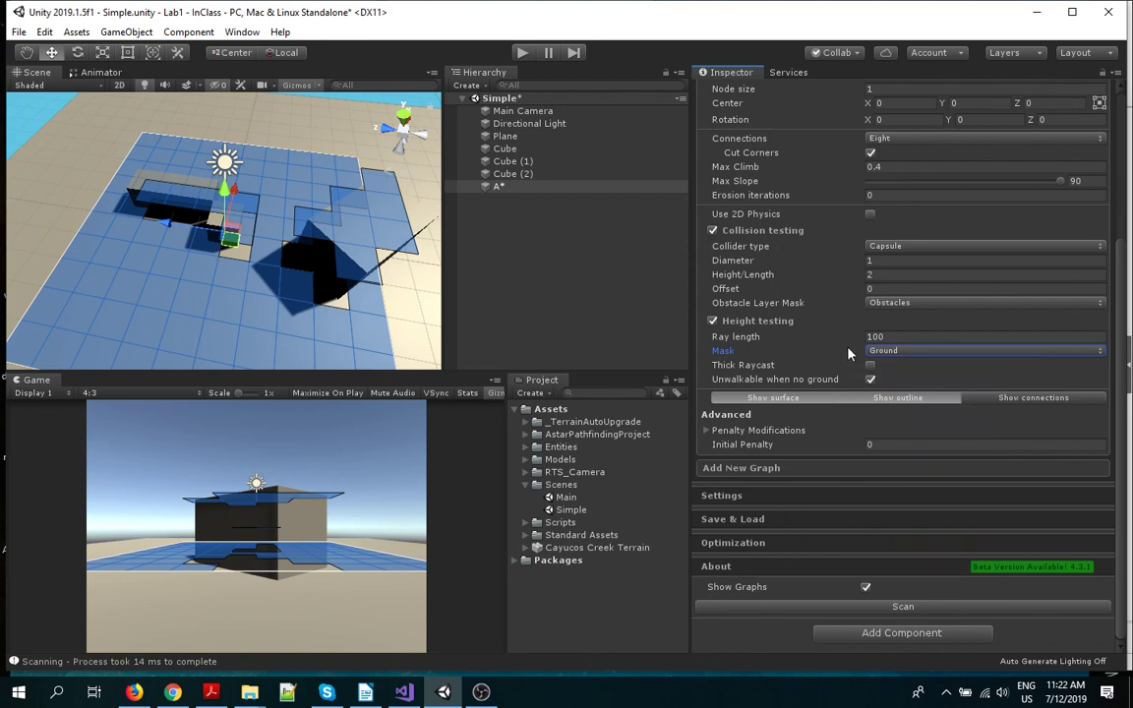
pyautogui.click(896, 336)
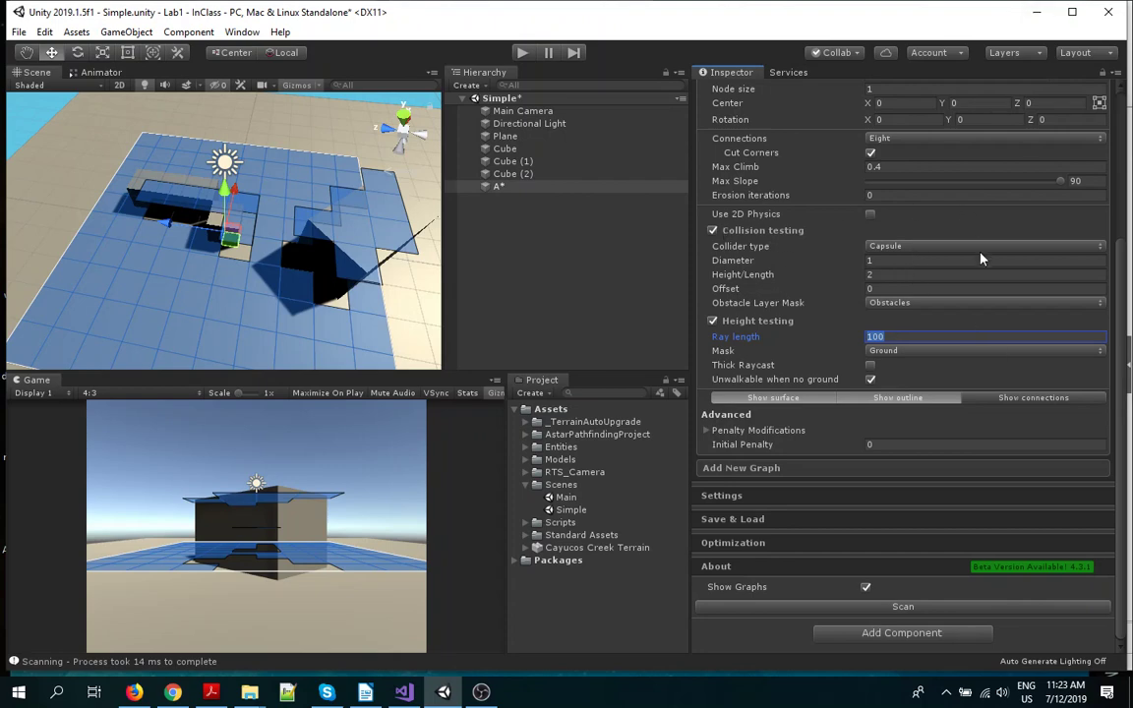
pyautogui.click(898, 607)
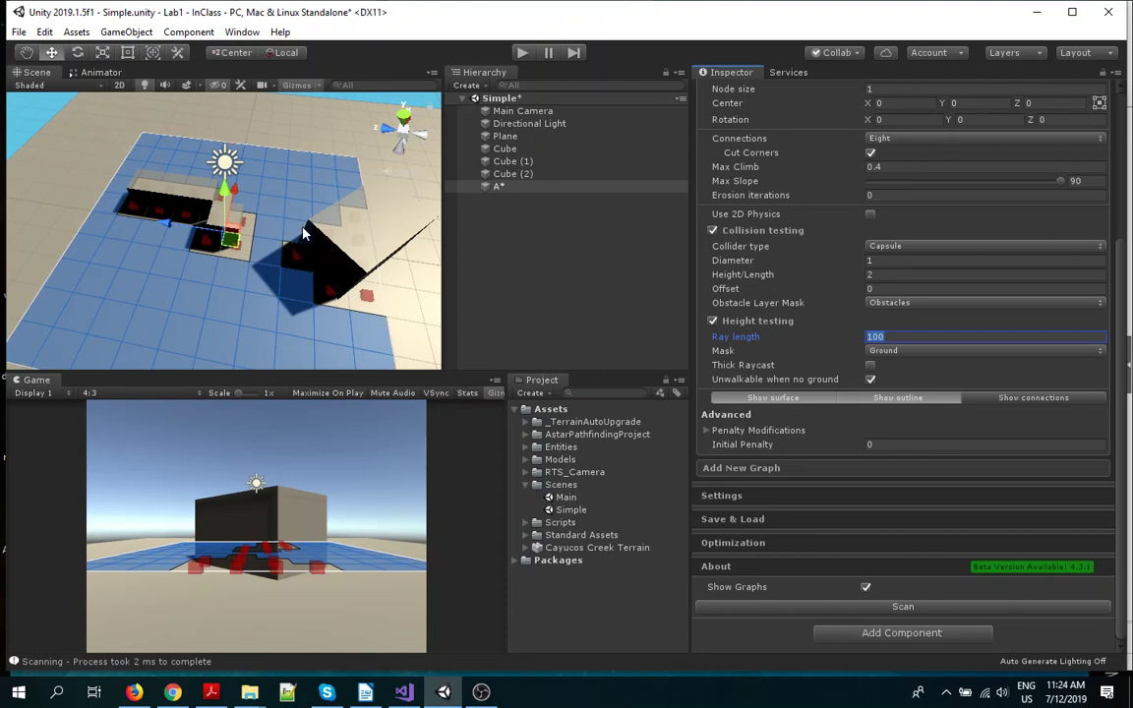
# Set the A* grid graph's width and depth to 20 nodes each so it covers the ground plane.
pyautogui.keyDown('alt'); pyautogui.moveTo(305, 235); pyautogui.dragTo(293, 176); pyautogui.keyUp('alt')
pyautogui.scroll(-3, 250, 266)
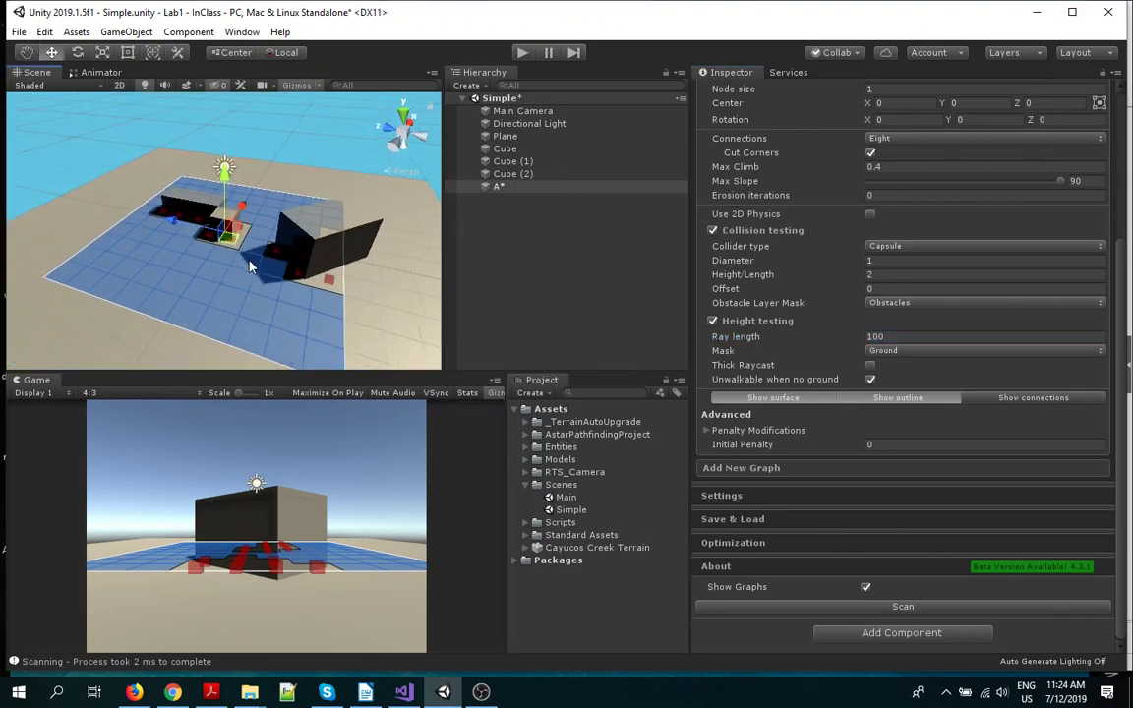
pyautogui.scroll(-2, 251, 266)
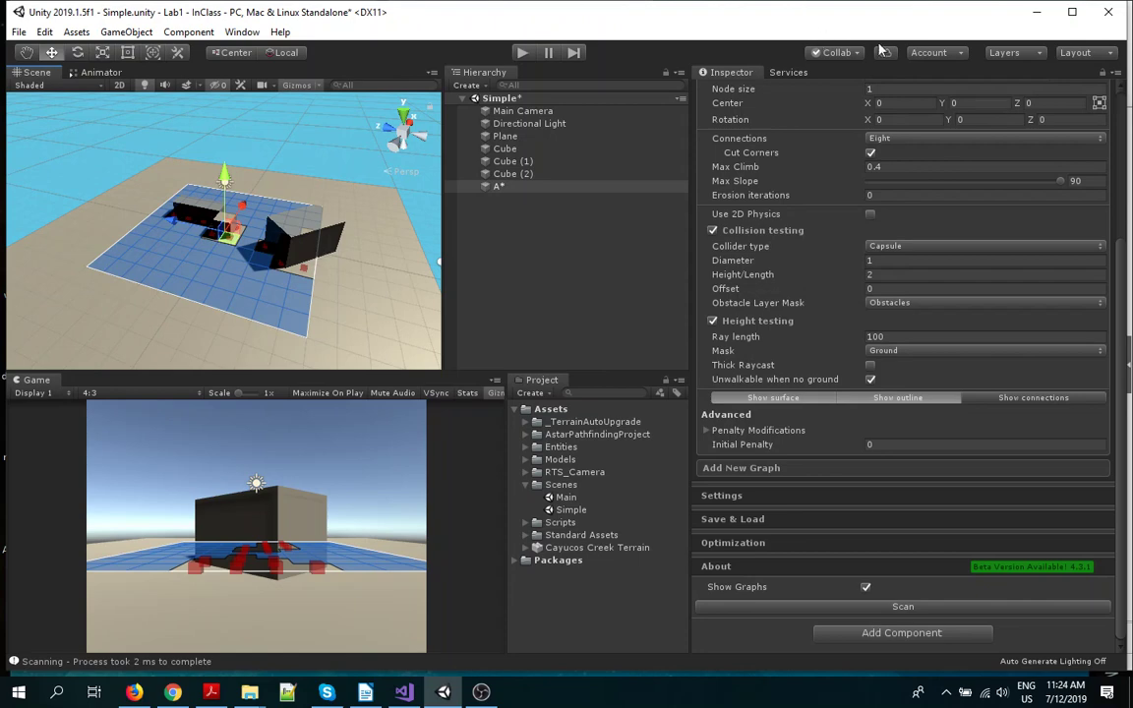
pyautogui.scroll(4, 925, 166)
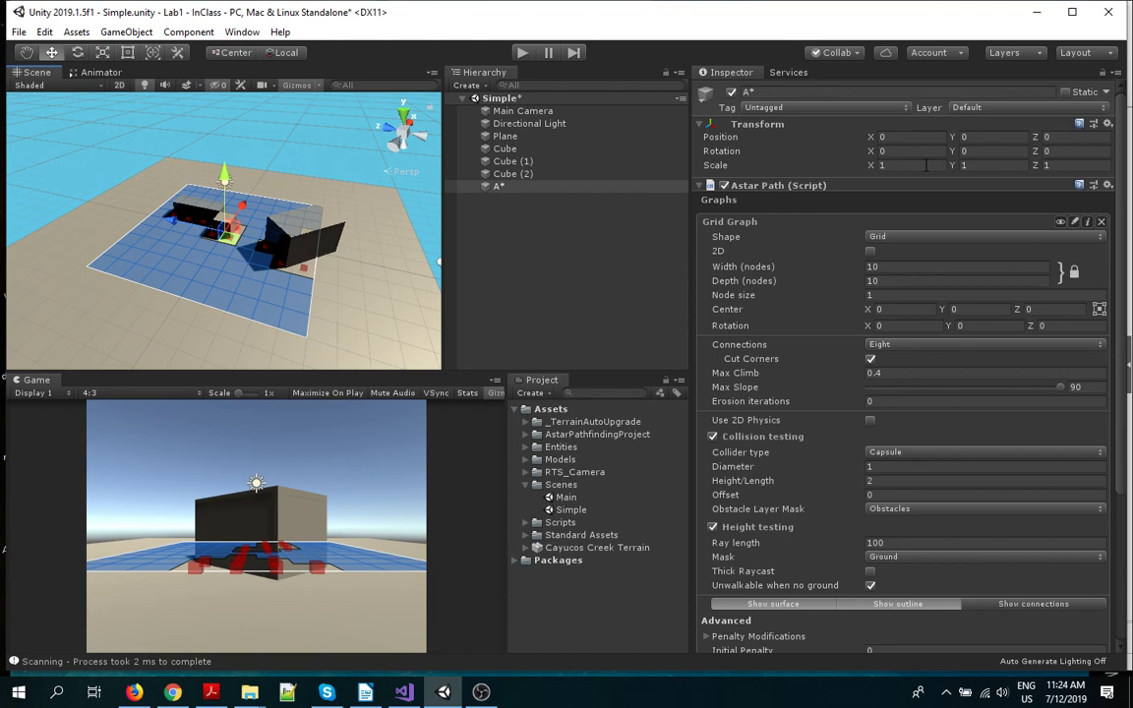
pyautogui.click(915, 268)
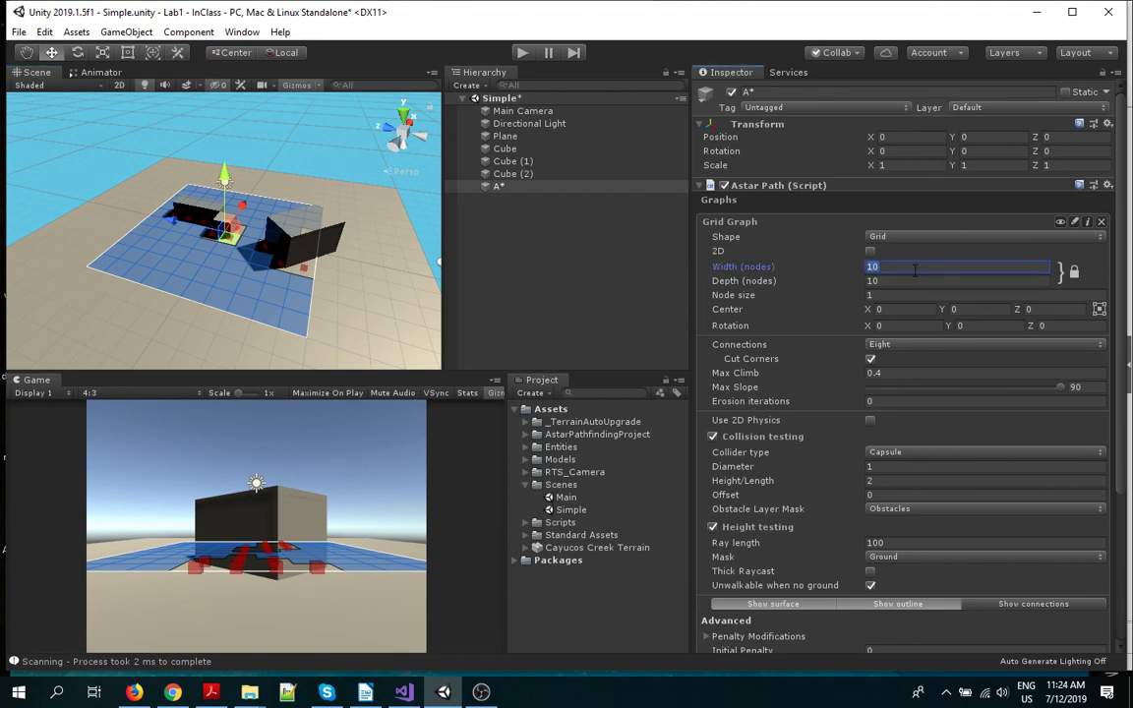
pyautogui.write('20')
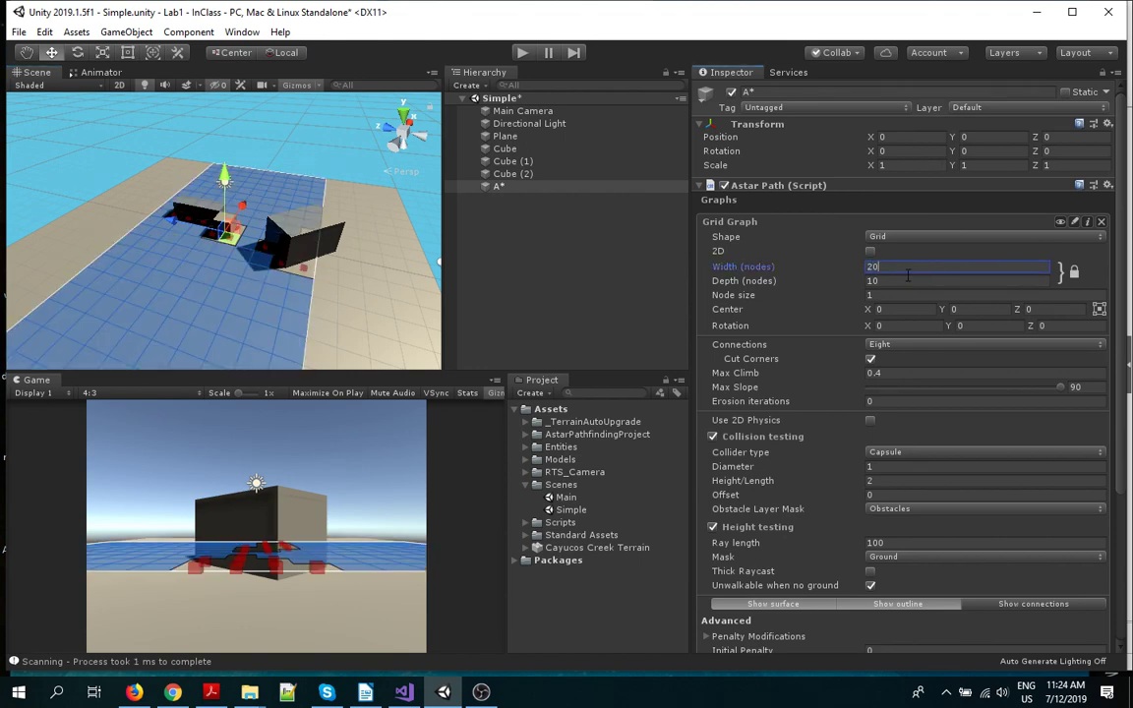
pyautogui.click(867, 283)
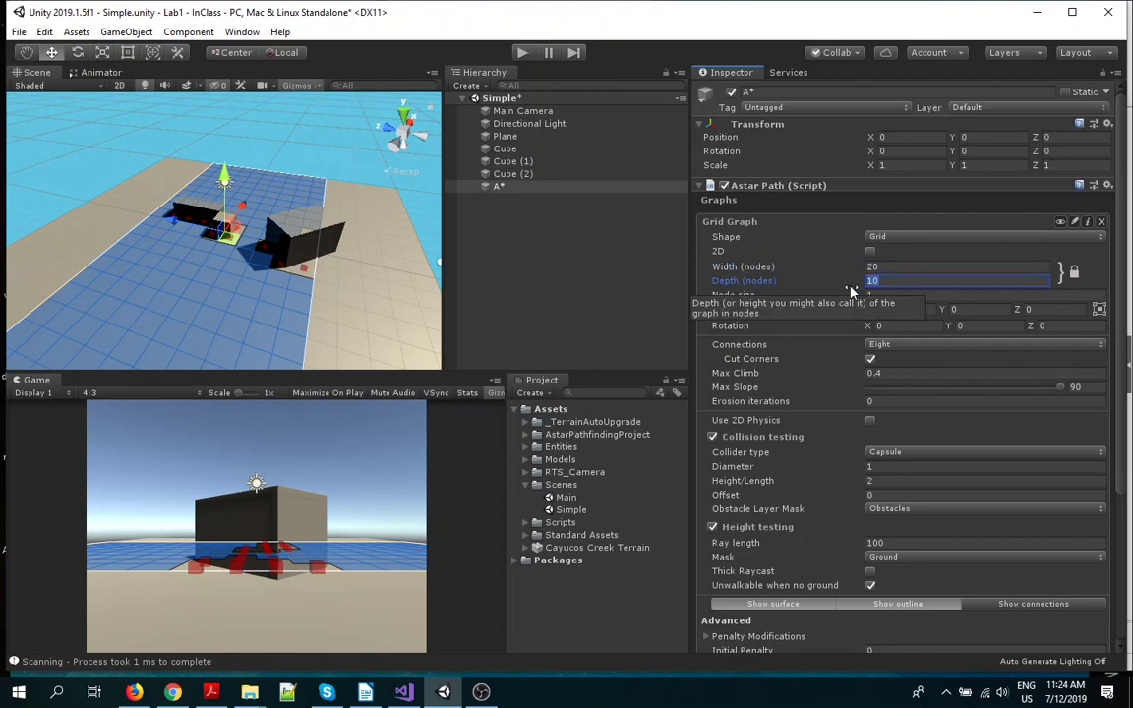
pyautogui.press('BackSpace')
pyautogui.write('2')
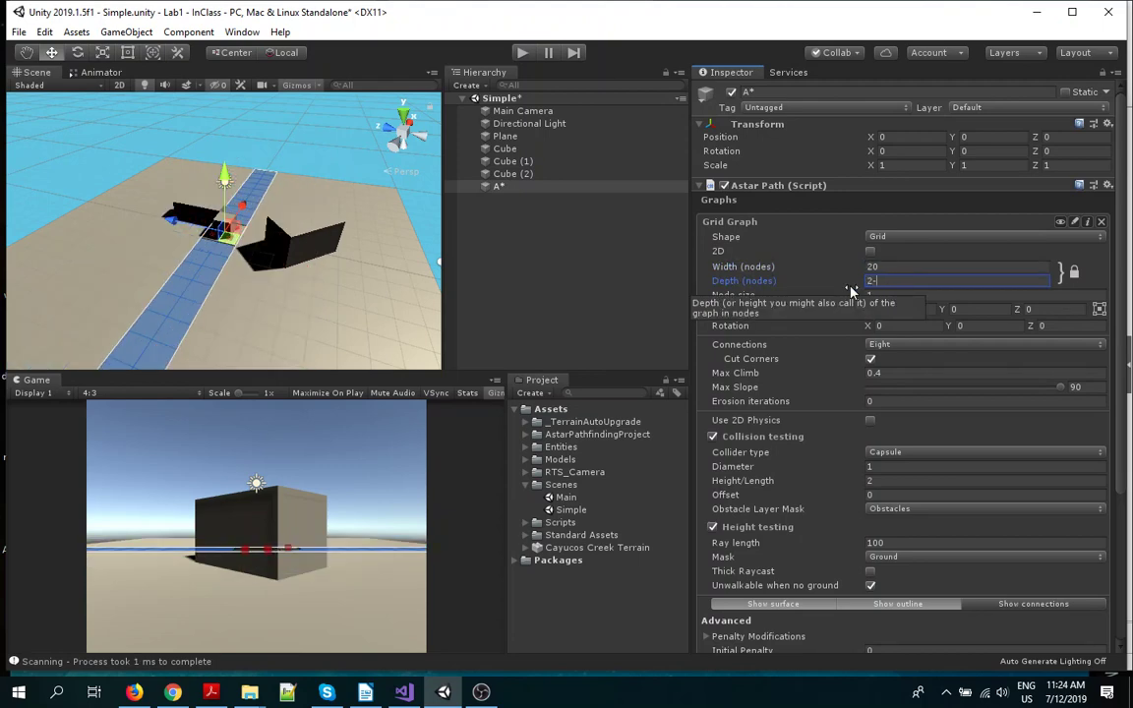
pyautogui.write('0')
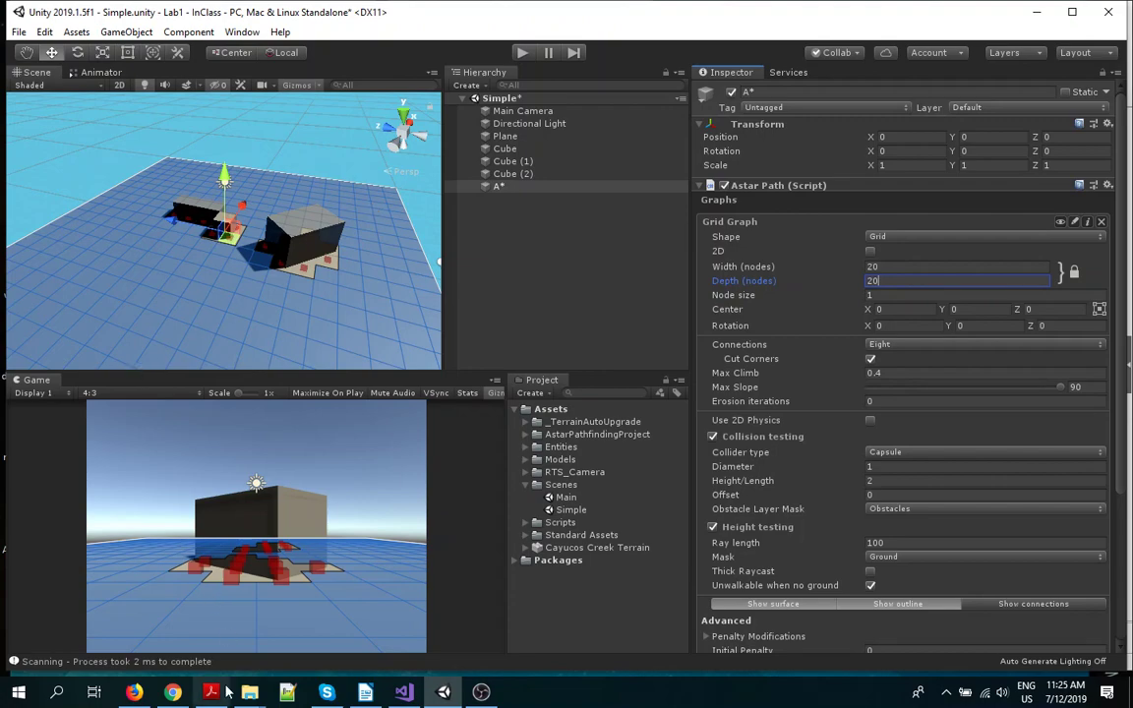
# Switch to Chrome, review the Get Started tutorial's Adding the AI section, and open its Writing a movement script page in a new tab.
pyautogui.click(174, 692)
pyautogui.scroll(-10, 686, 187)
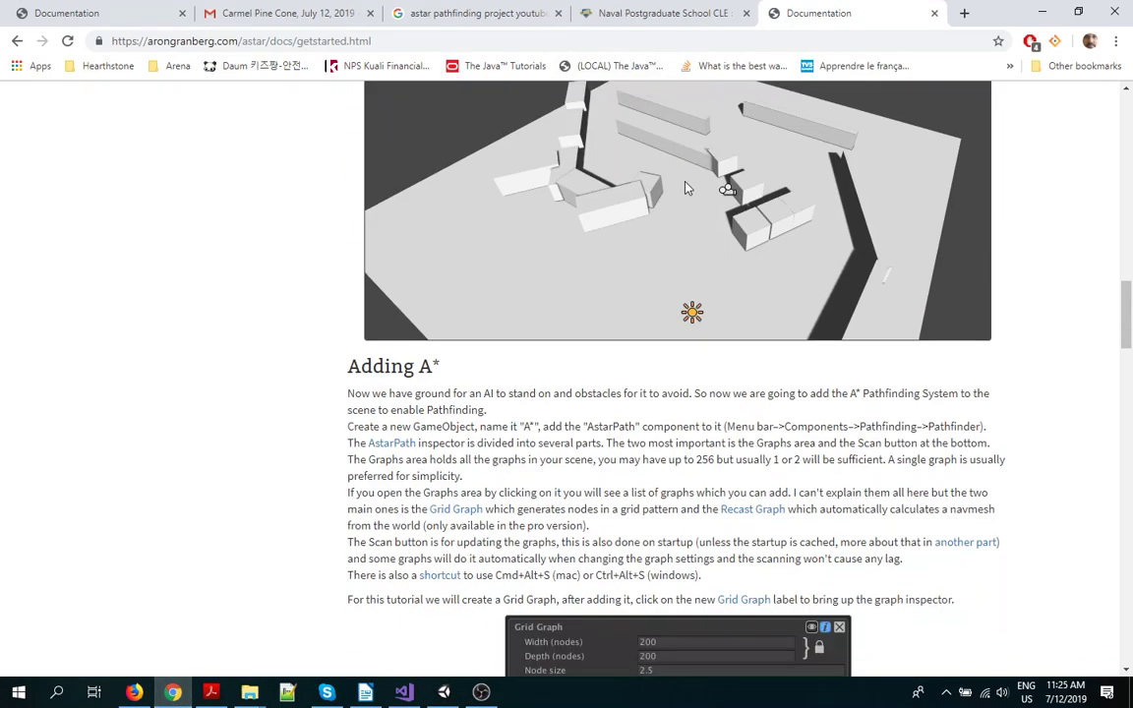
pyautogui.scroll(-5, 686, 187)
pyautogui.scroll(-3, 686, 185)
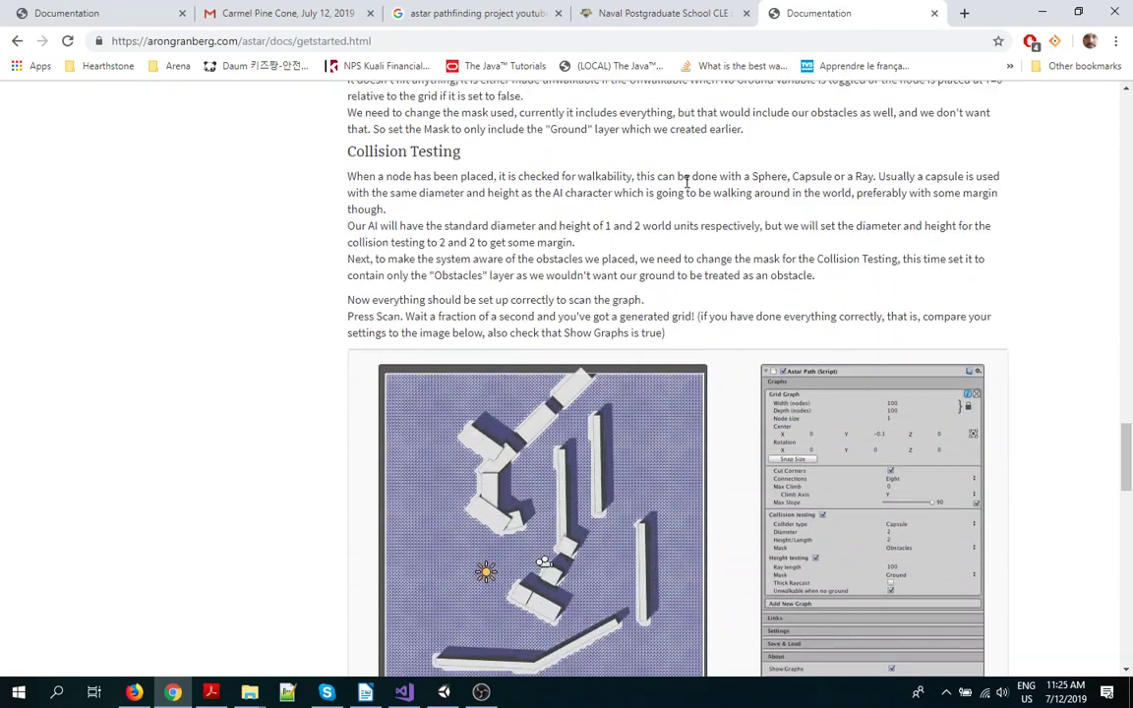
pyautogui.scroll(-5, 630, 324)
pyautogui.scroll(1, 637, 417)
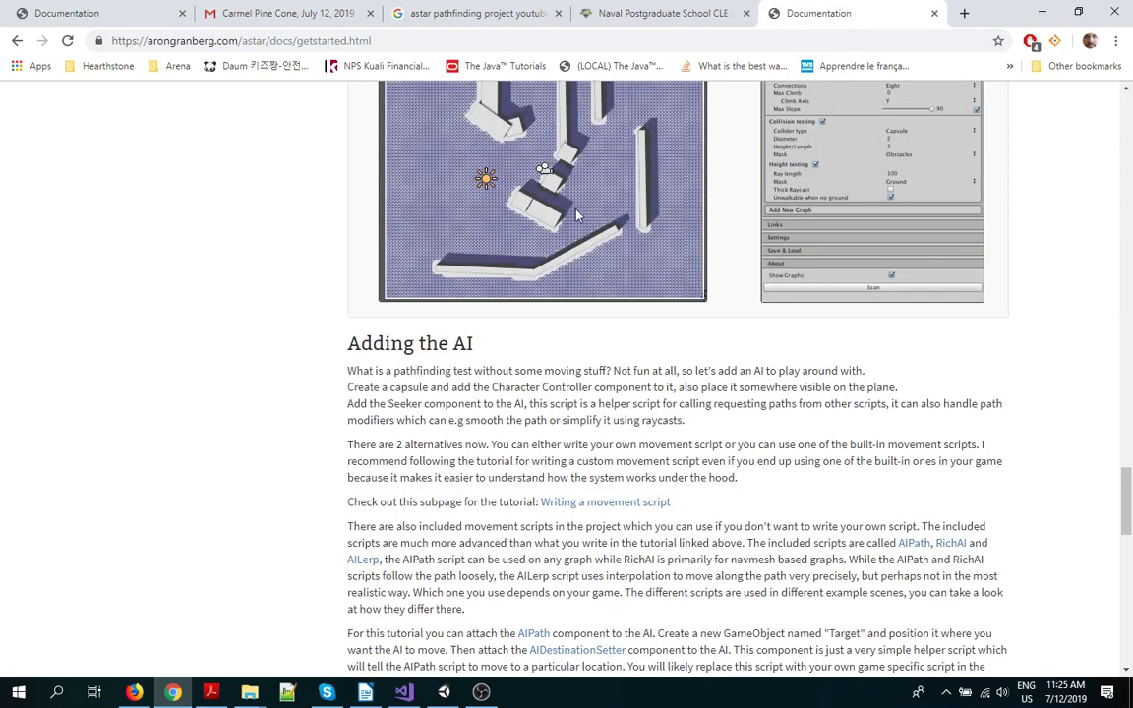
pyautogui.scroll(-3, 611, 320)
pyautogui.scroll(2, 614, 317)
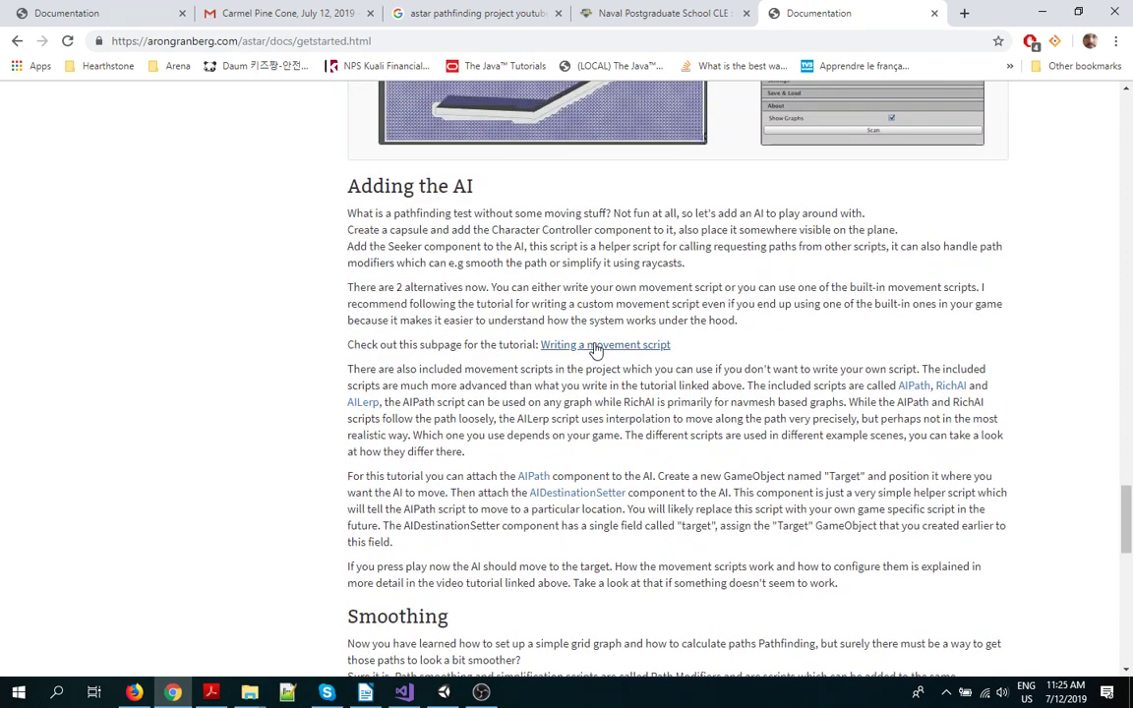
pyautogui.rightClick(597, 346)
pyautogui.click(623, 358)
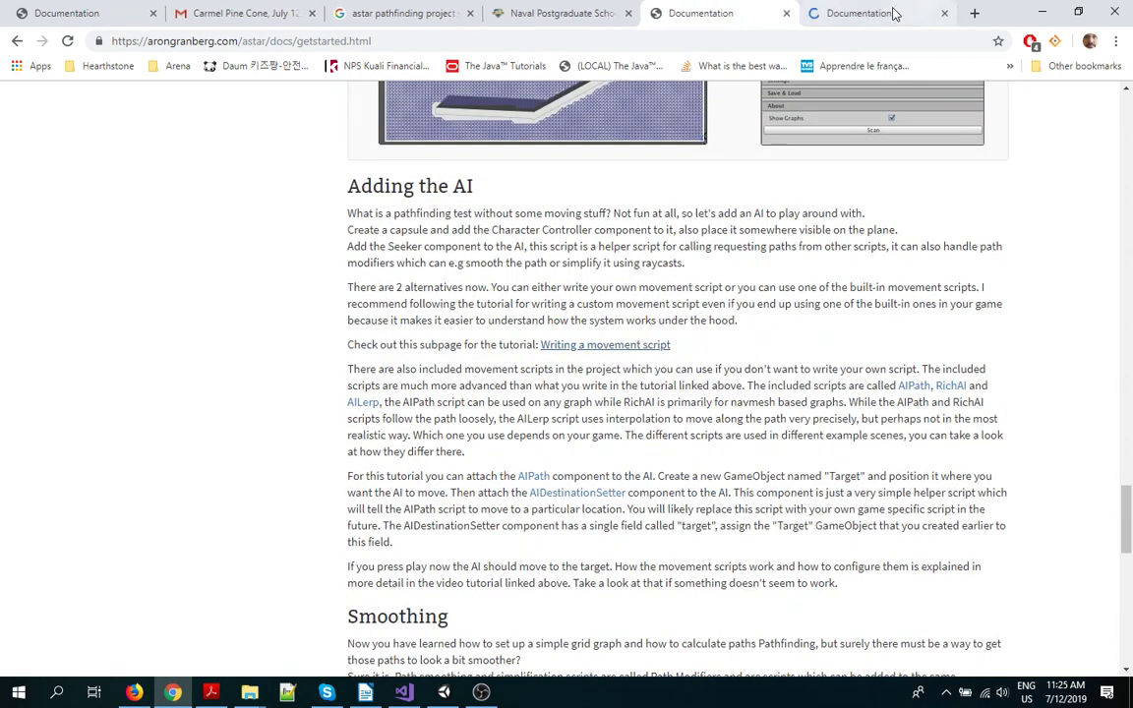
pyautogui.hotkey('ctrl', 'Tab')
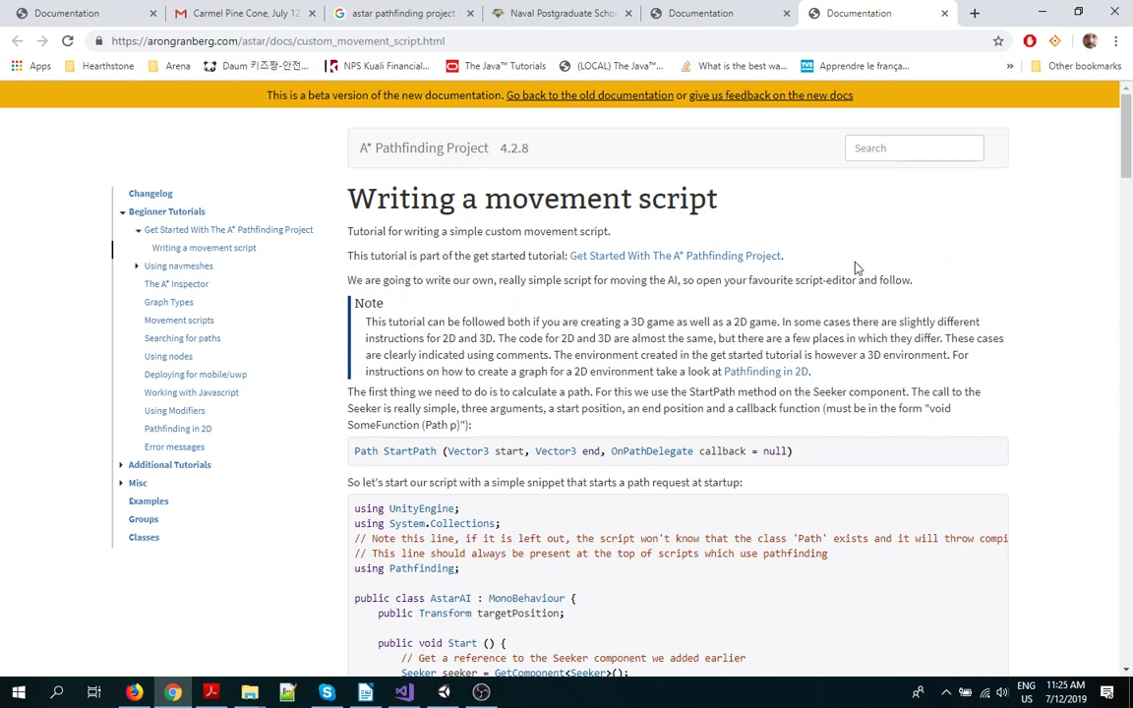
# Return to Unity, add a 3D capsule, and place it on the open ground at about X -5.39, Y 1.07, Z 0.
pyautogui.click(1045, 13)
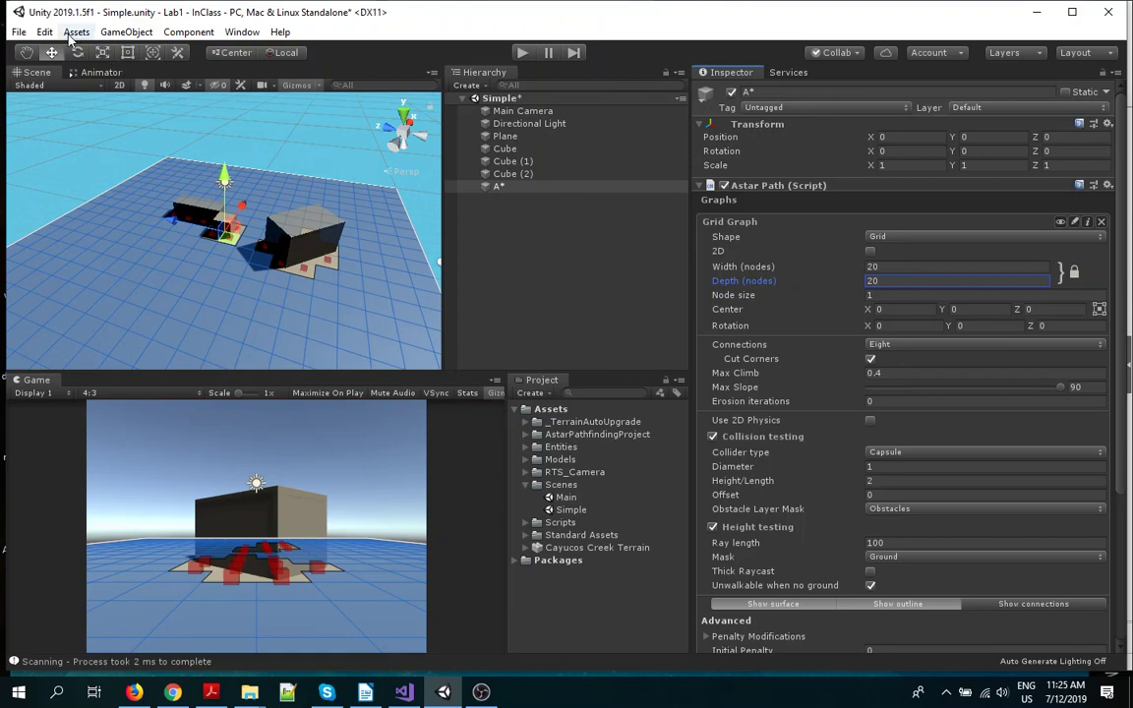
pyautogui.click(121, 37)
pyautogui.moveTo(133, 85)
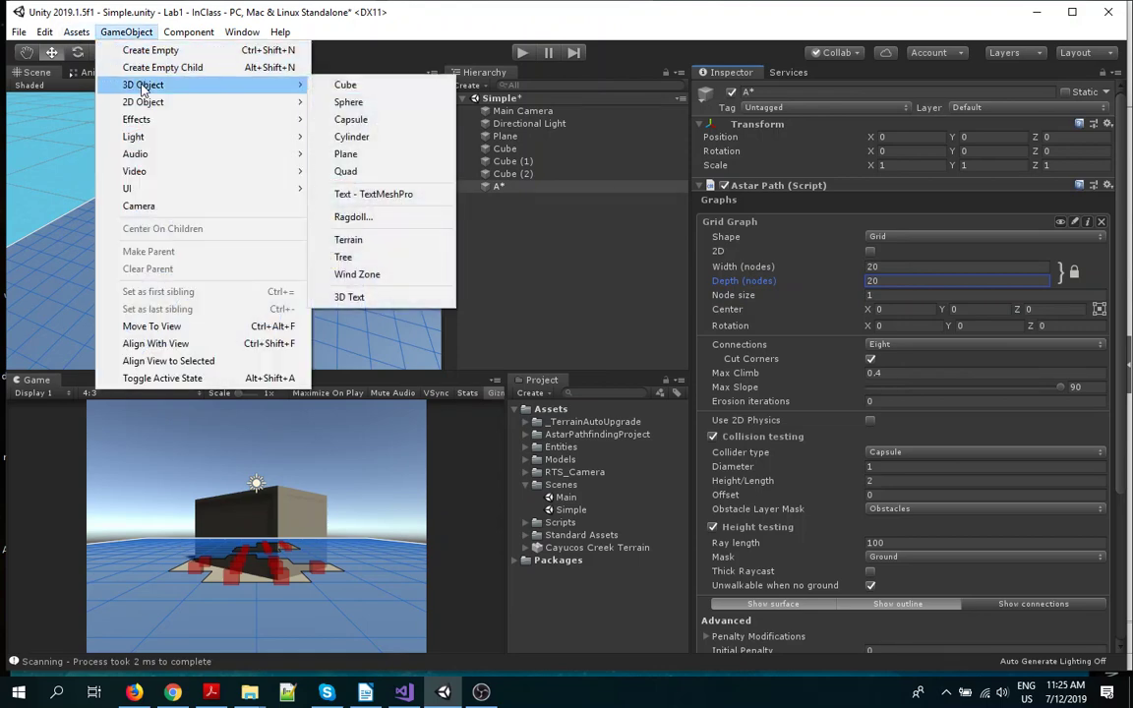
pyautogui.click(383, 119)
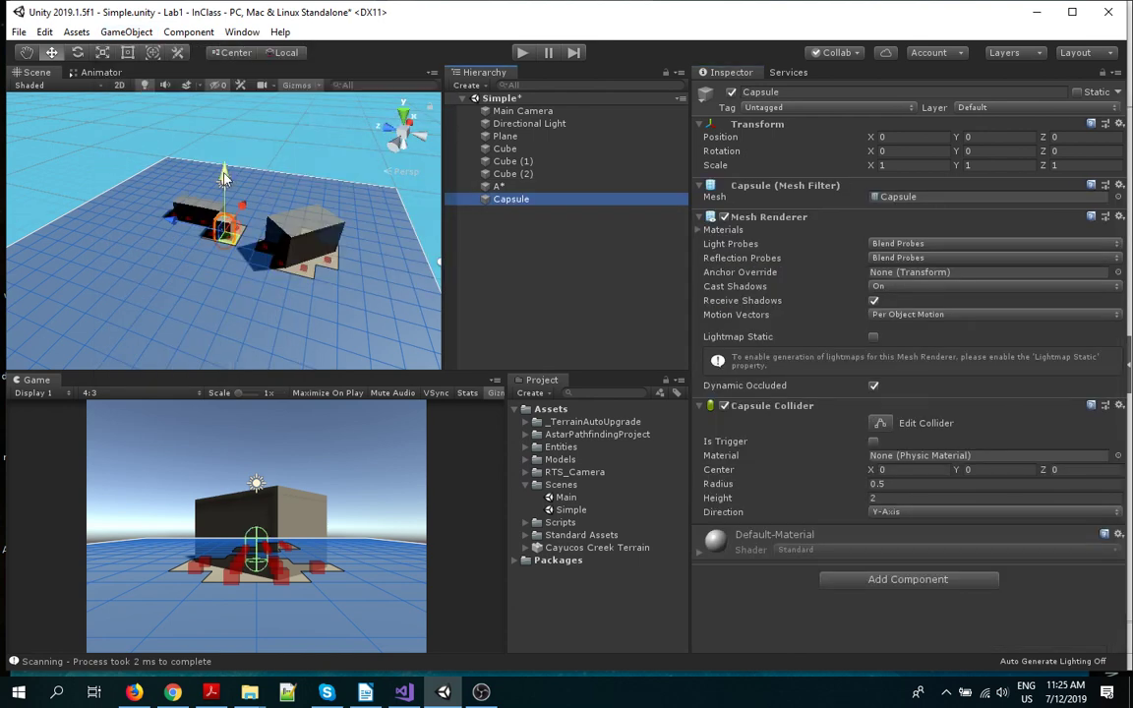
pyautogui.moveTo(245, 209); pyautogui.dragTo(168, 247)
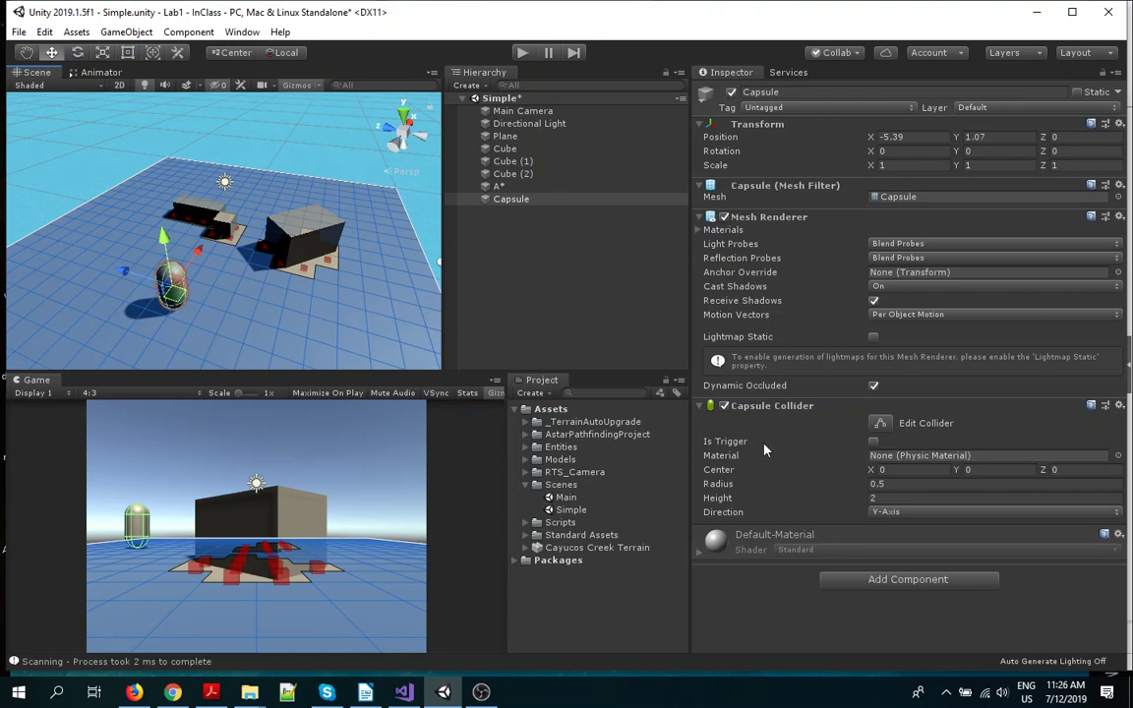
# Add the Pathfinding Seeker component to the capsule.
pyautogui.click(908, 581)
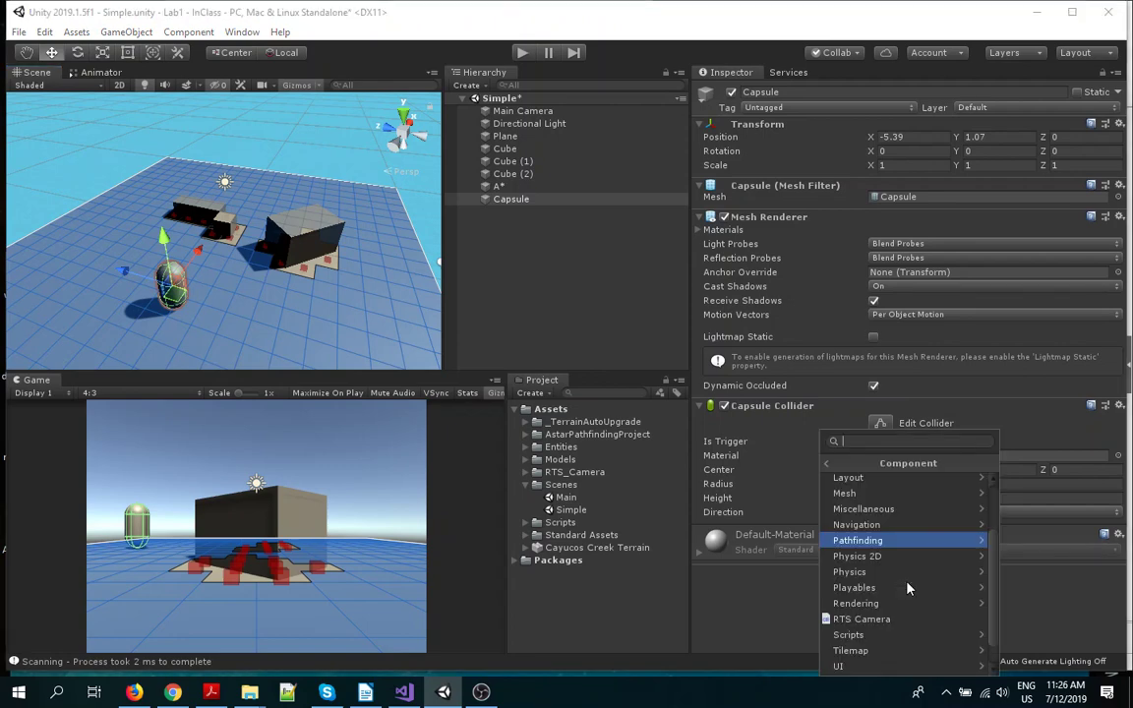
pyautogui.click(860, 540)
pyautogui.click(870, 481)
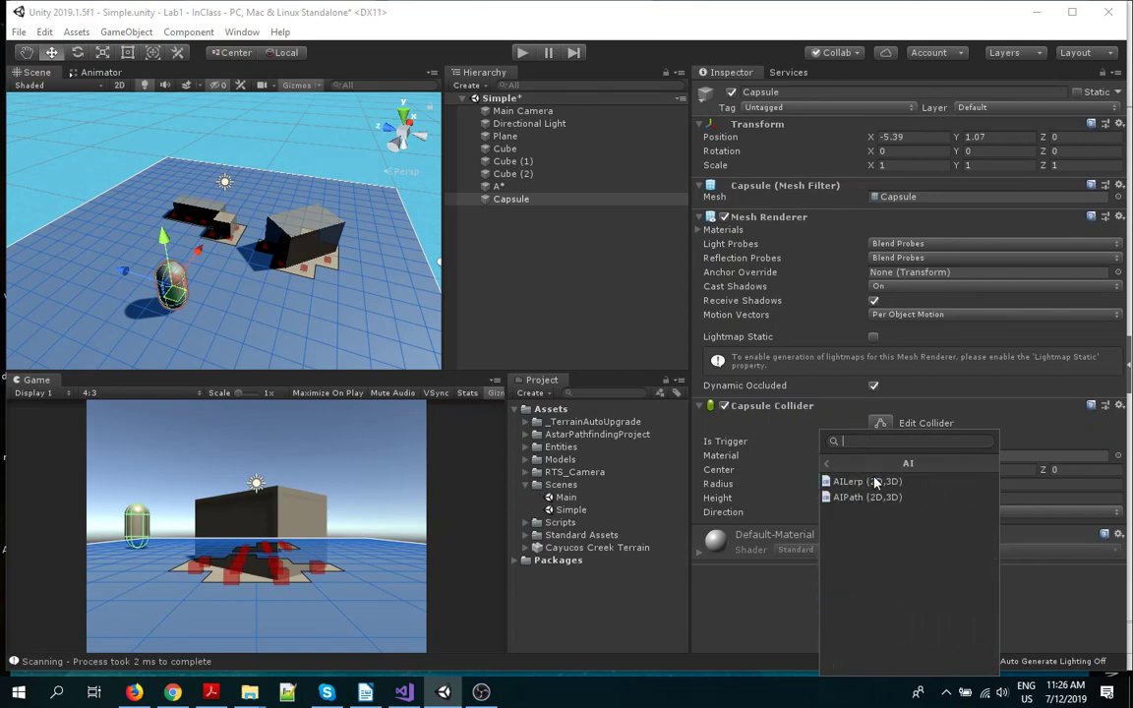
pyautogui.click(826, 464)
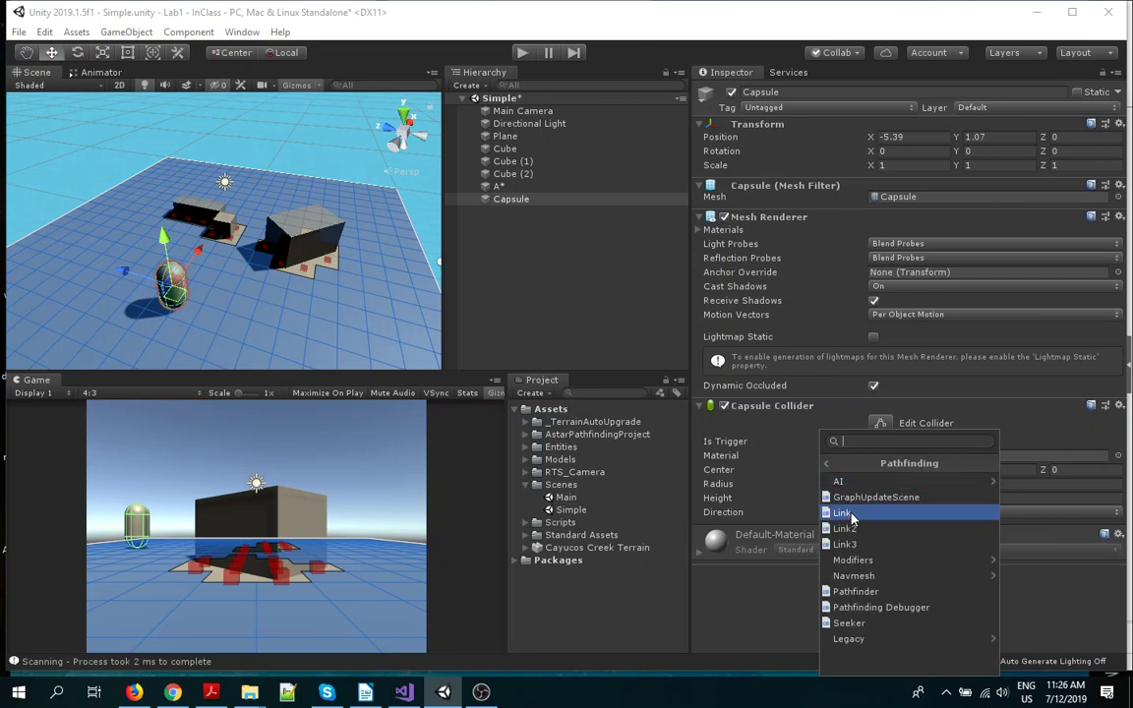
pyautogui.click(850, 623)
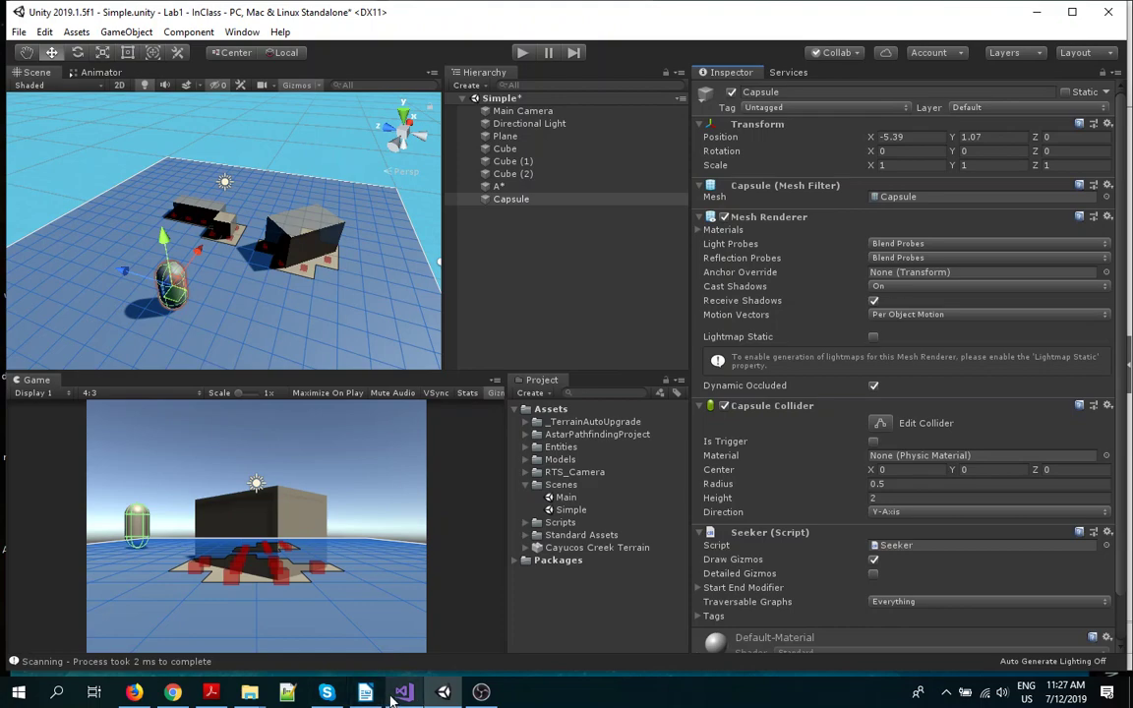
# Switch to Chrome and select the complete AstarAI path request snippet on the Writing a movement script page.
pyautogui.moveTo(393, 697)
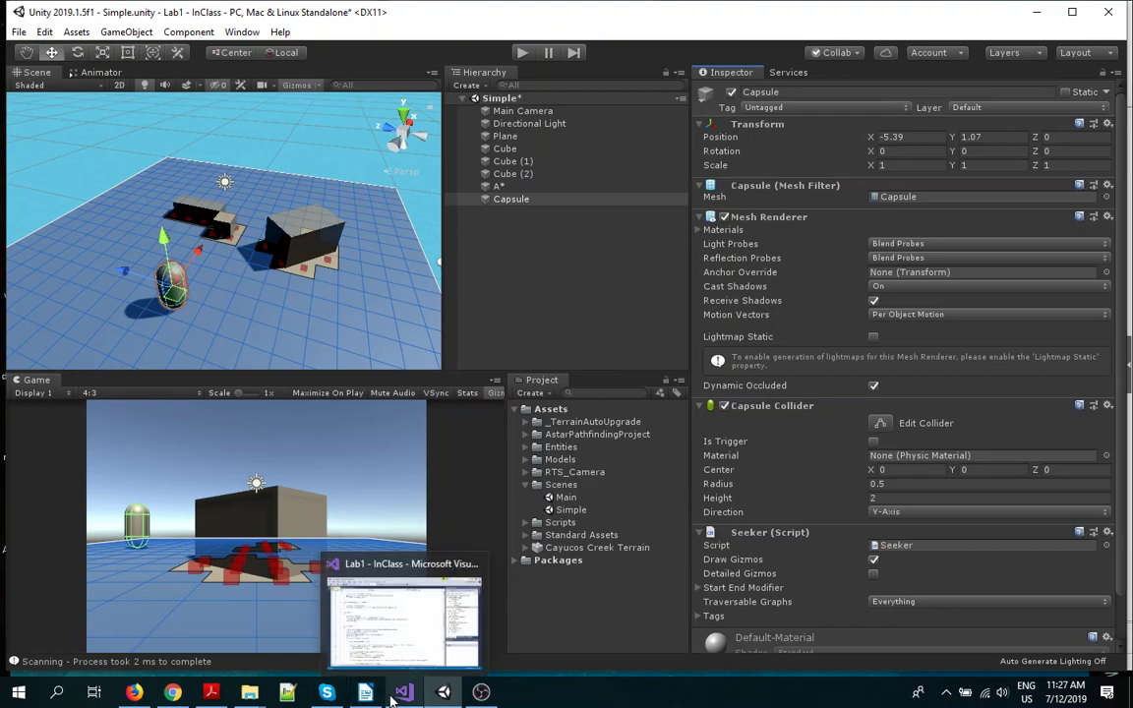
pyautogui.click(173, 694)
pyautogui.scroll(-3, 506, 404)
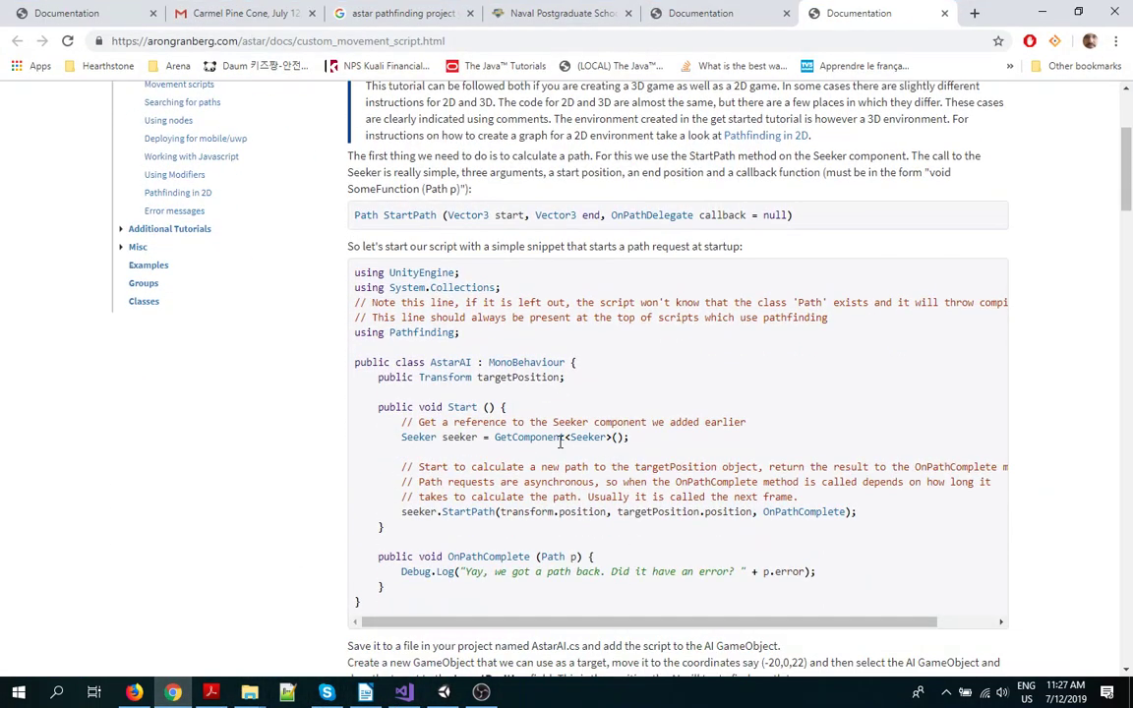
pyautogui.scroll(-1, 561, 444)
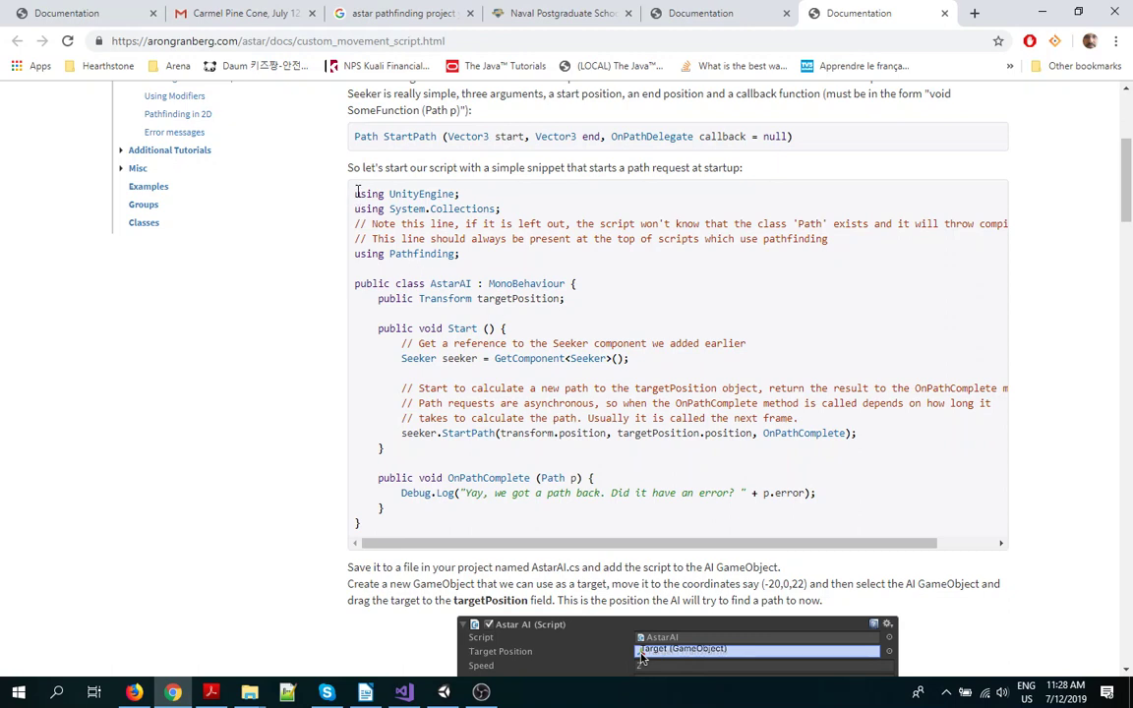
pyautogui.moveTo(354, 194); pyautogui.dragTo(415, 524)
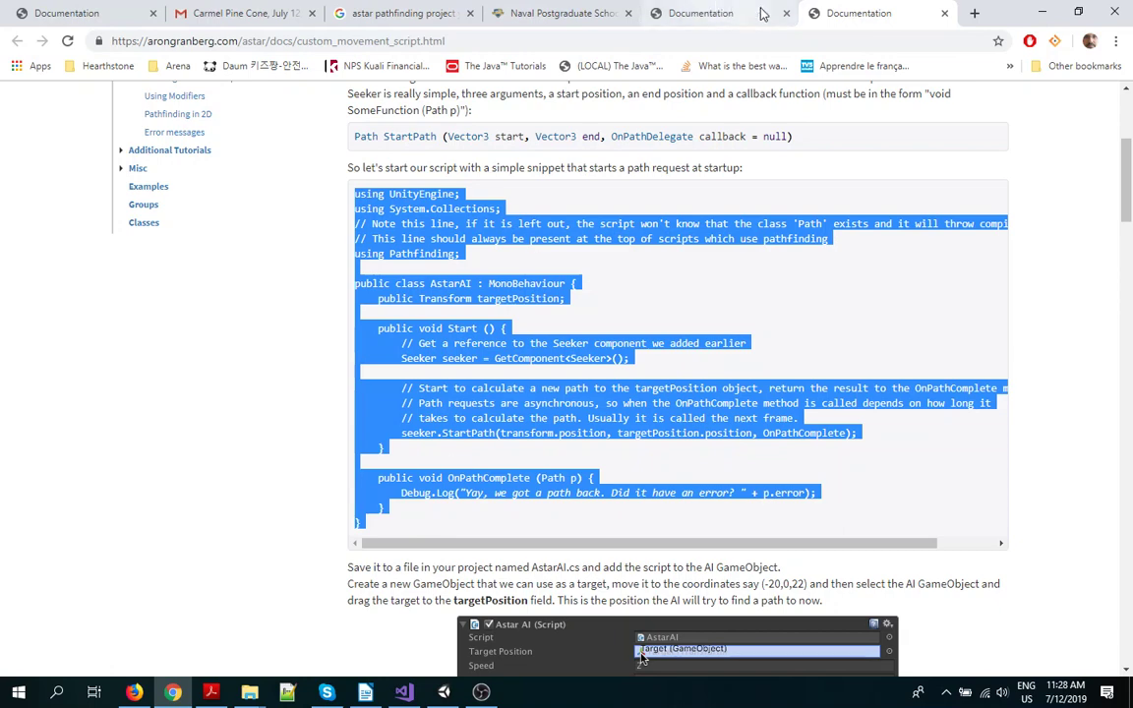
# Return to Unity and create and attach a new script named AstarAI to the capsule.
pyautogui.click(1041, 12)
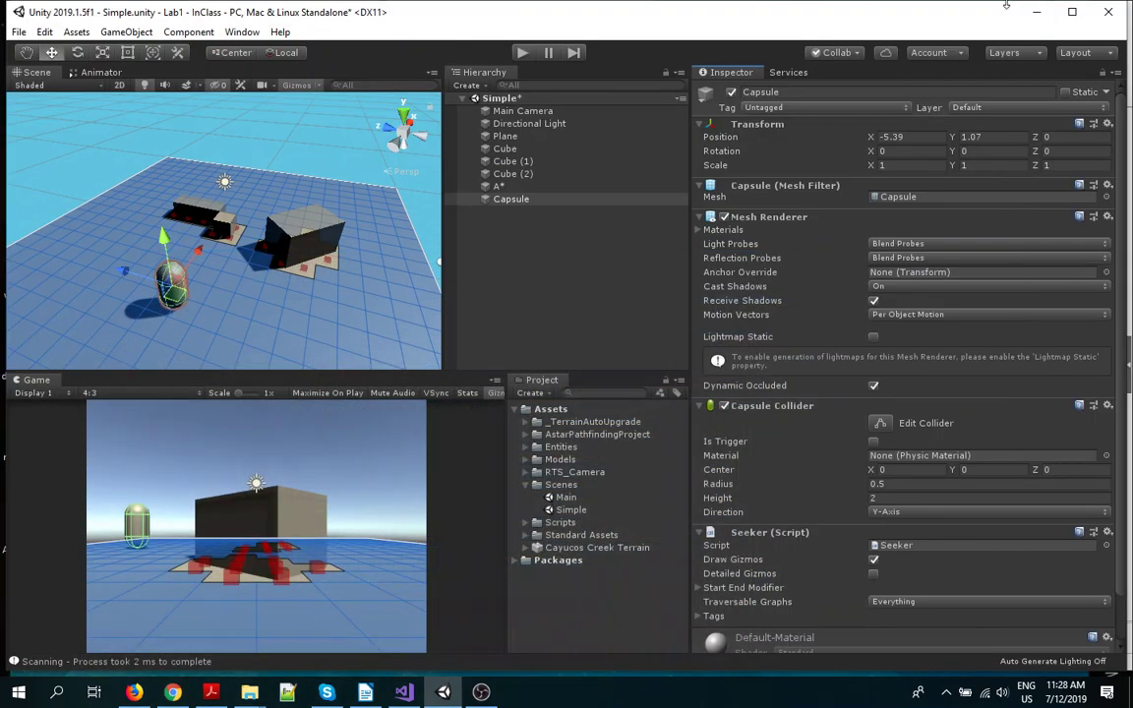
pyautogui.scroll(-2, 966, 508)
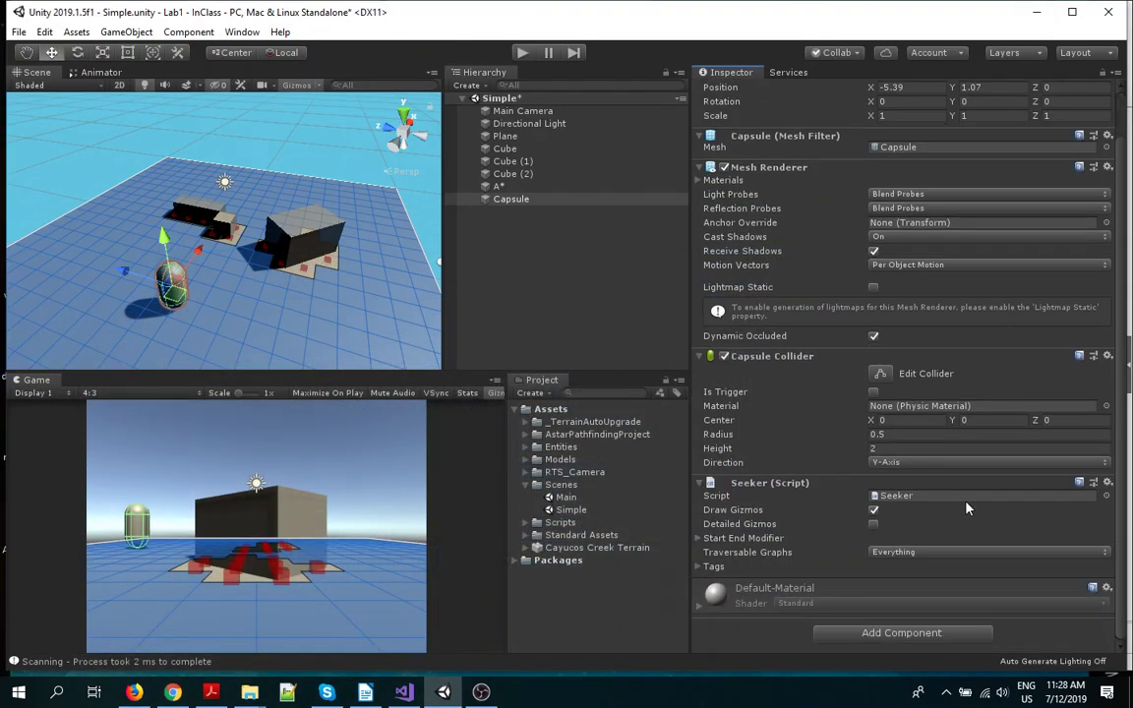
pyautogui.click(903, 633)
pyautogui.scroll(-2, 902, 637)
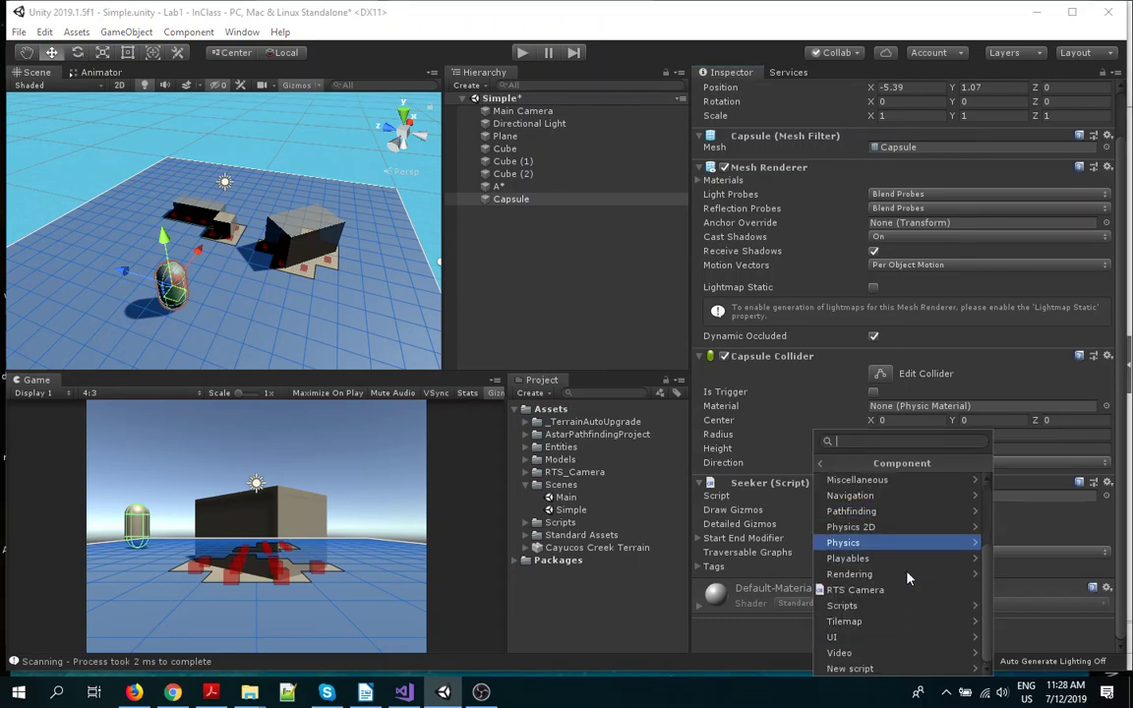
pyautogui.click(844, 668)
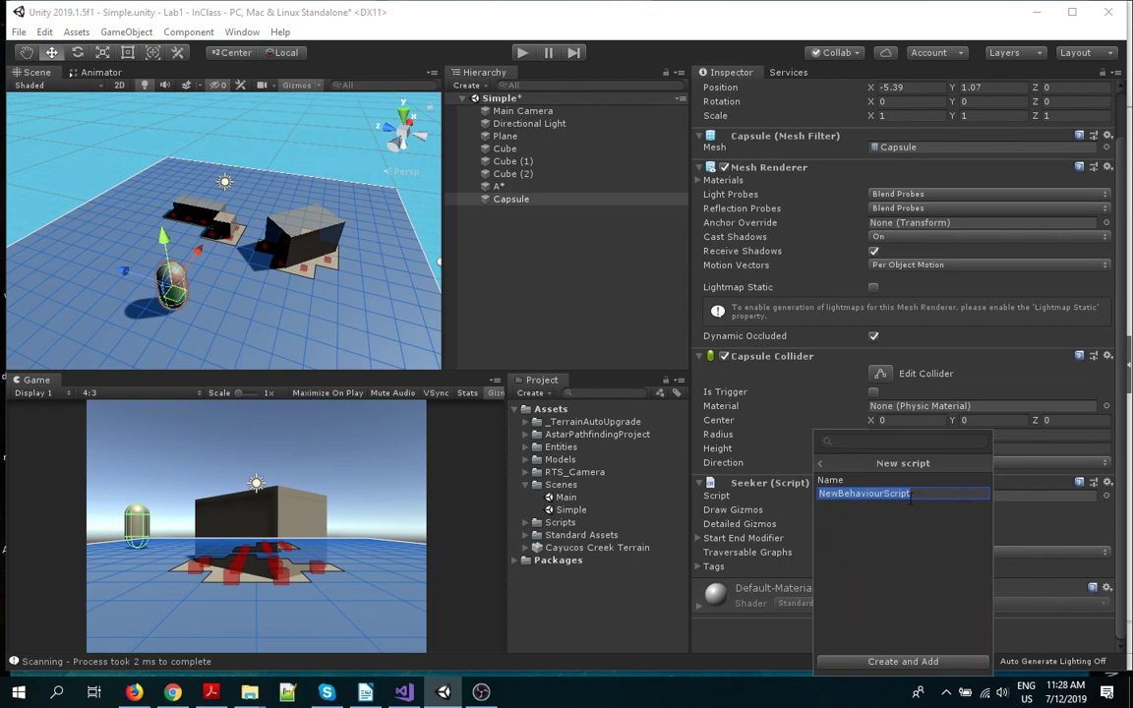
pyautogui.write('Astar')
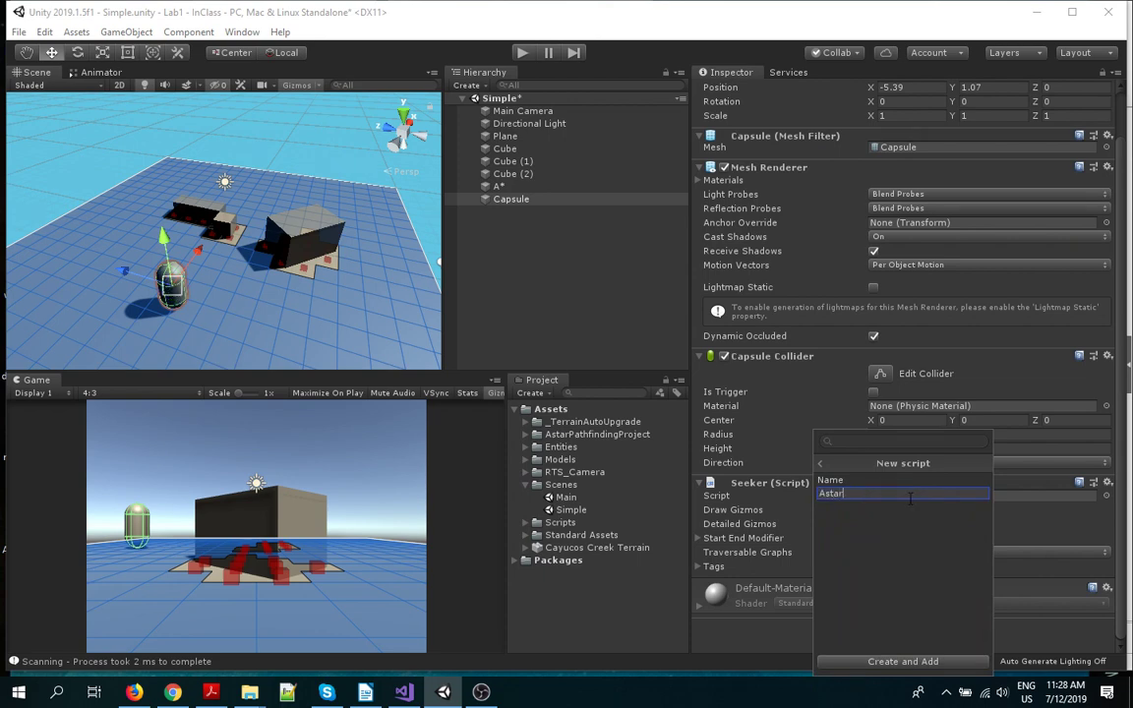
pyautogui.write('AI')
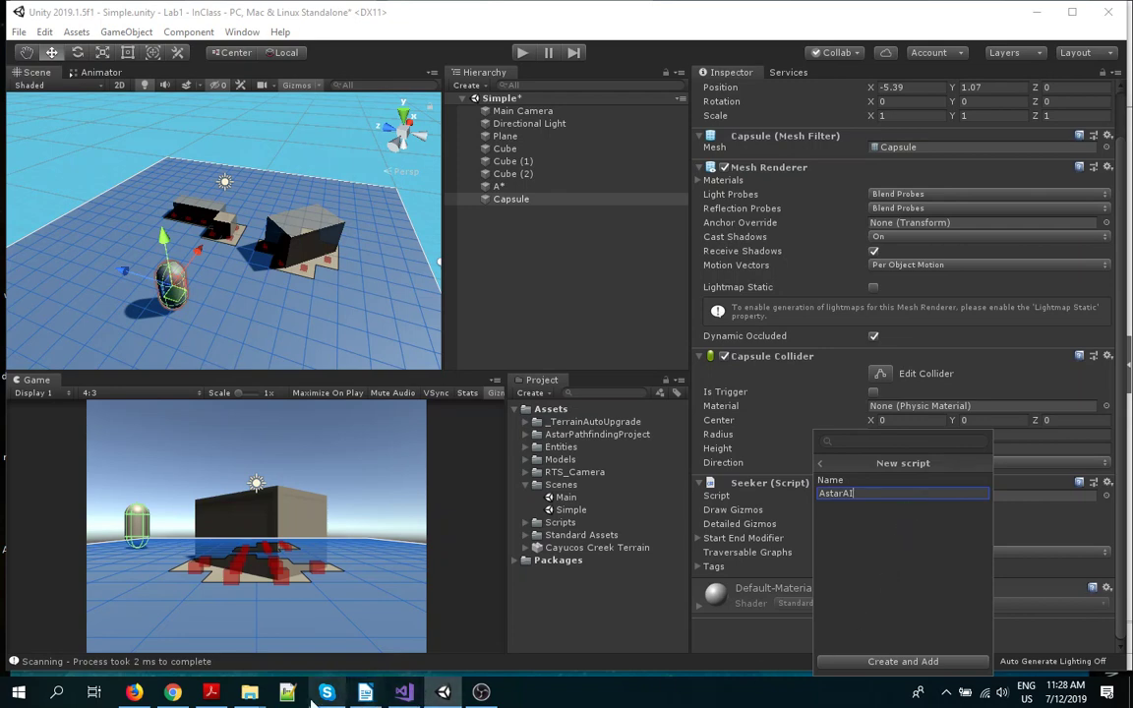
pyautogui.click(846, 662)
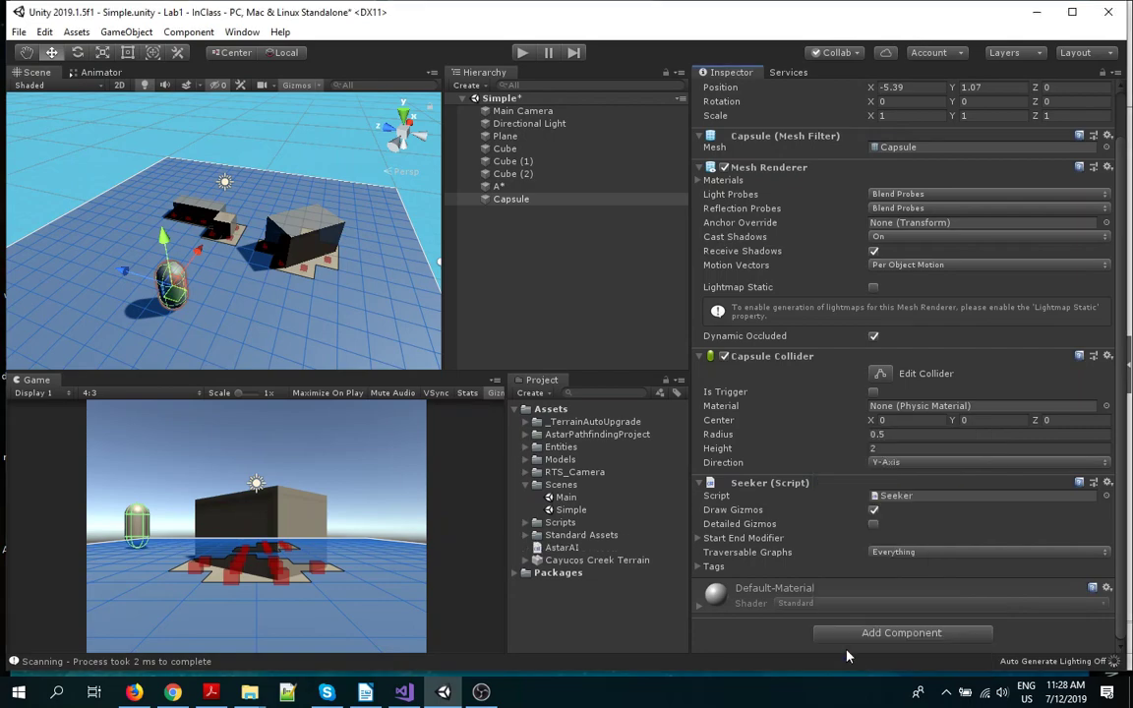
# Open the AstarAI script in Visual Studio.
pyautogui.doubleClick(934, 495)
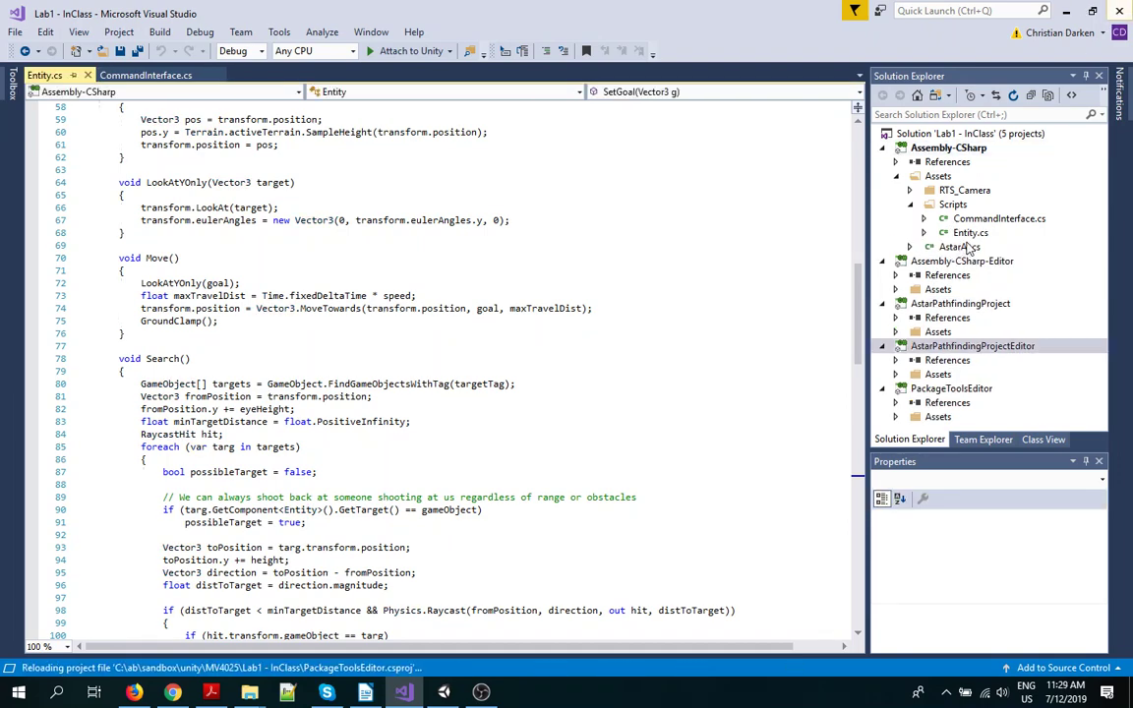
pyautogui.click(959, 247)
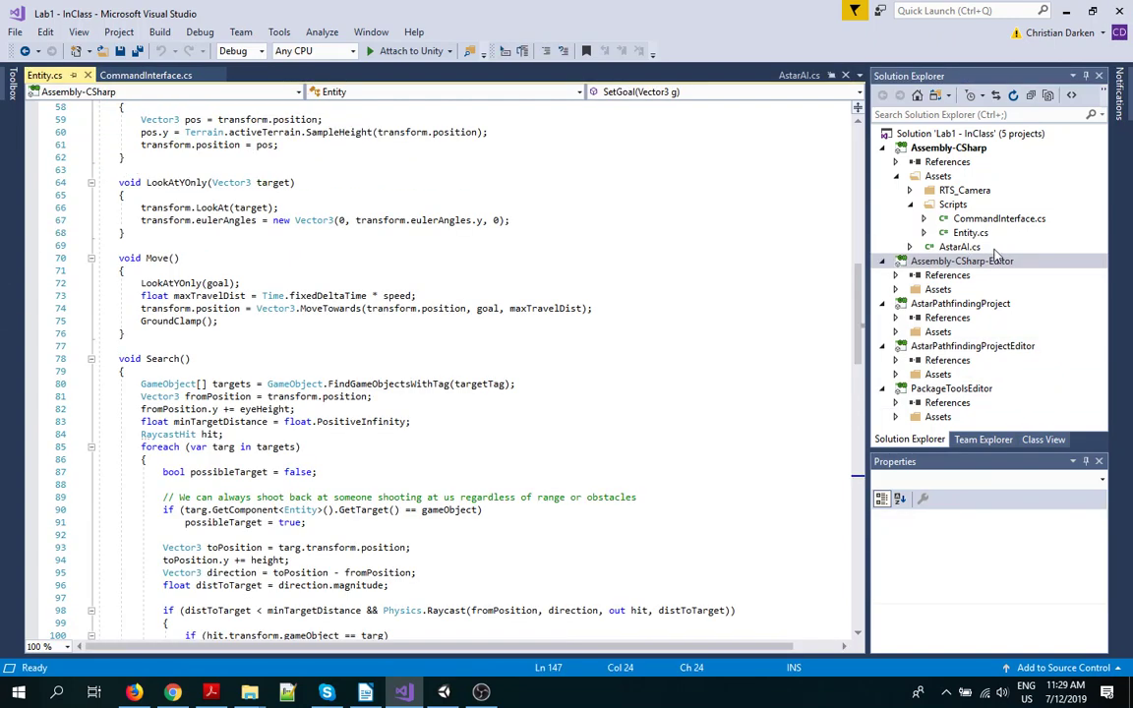
pyautogui.click(991, 249)
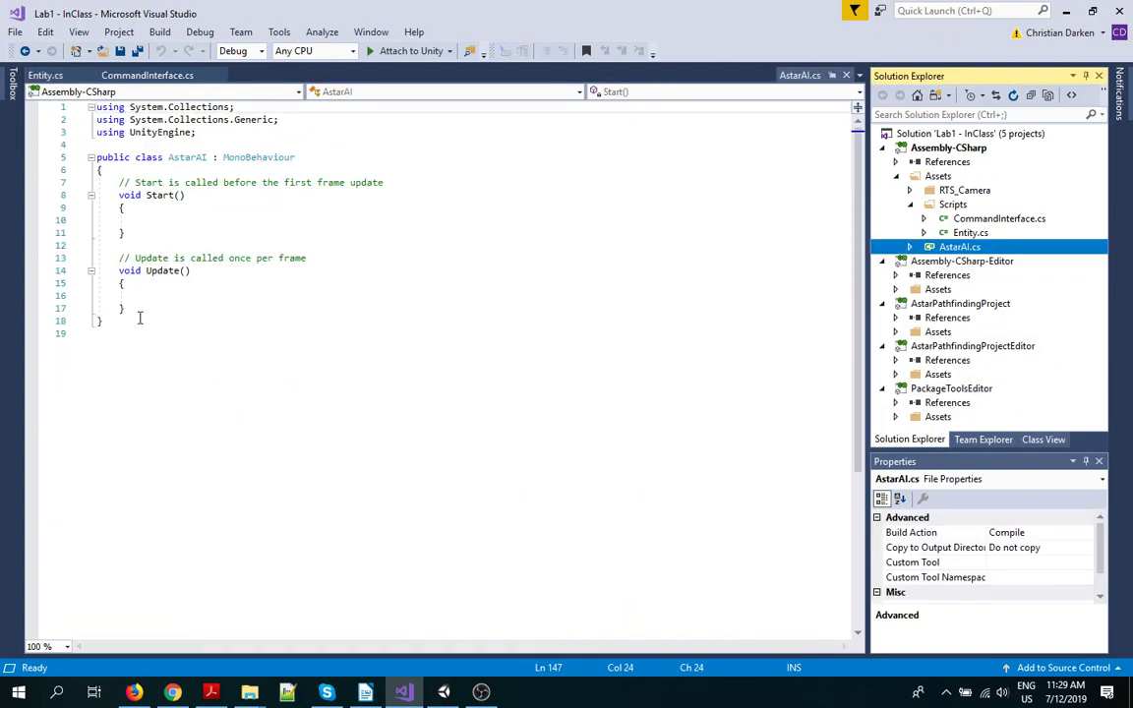
# Replace all template code in AstarAI.cs with the path request snippet copied from the documentation in Chrome, and save the file.
pyautogui.moveTo(140, 317); pyautogui.dragTo(71, 103)
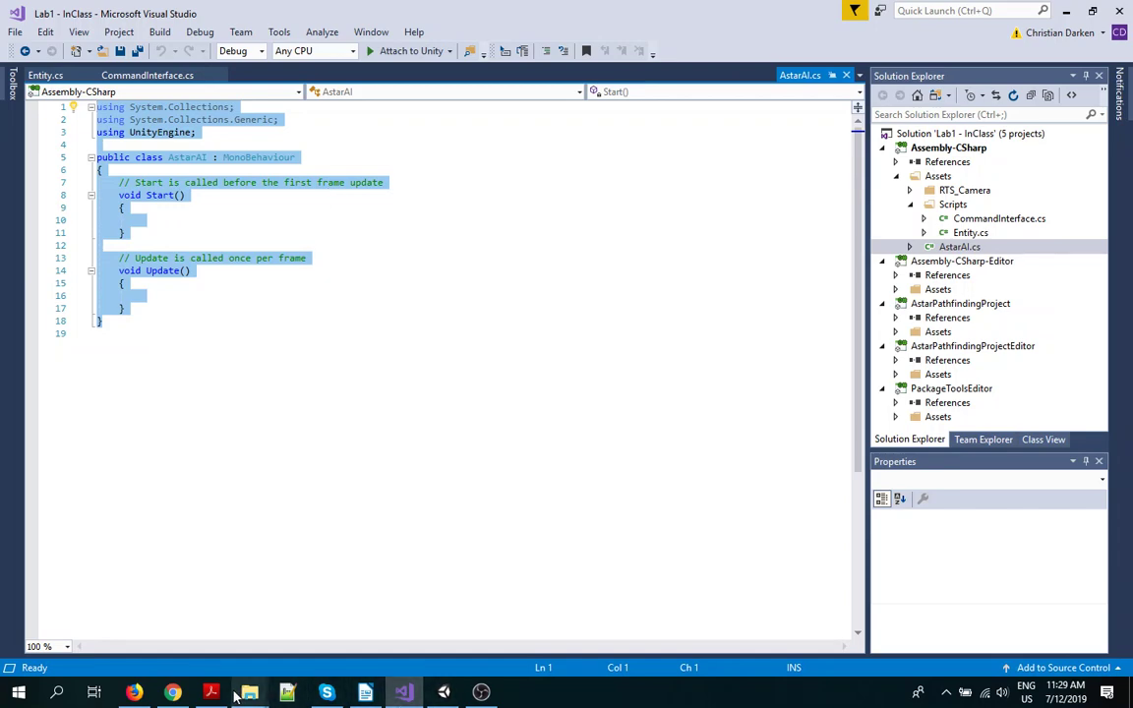
pyautogui.click(172, 692)
pyautogui.rightClick(495, 346)
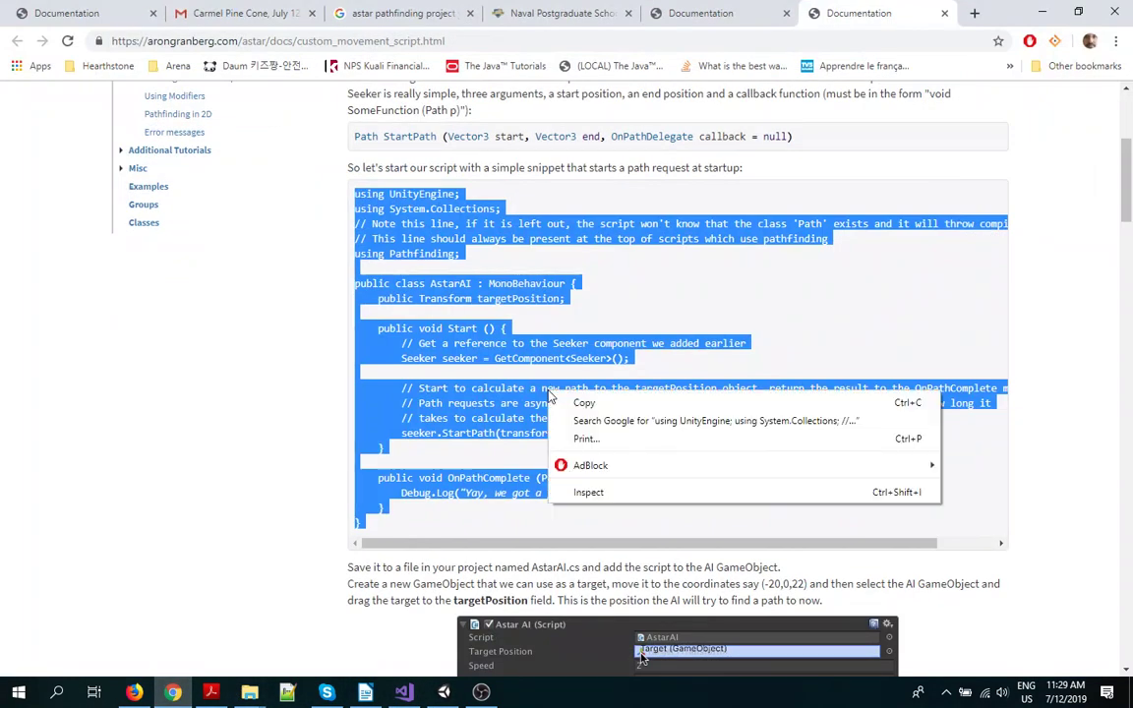
pyautogui.click(502, 360)
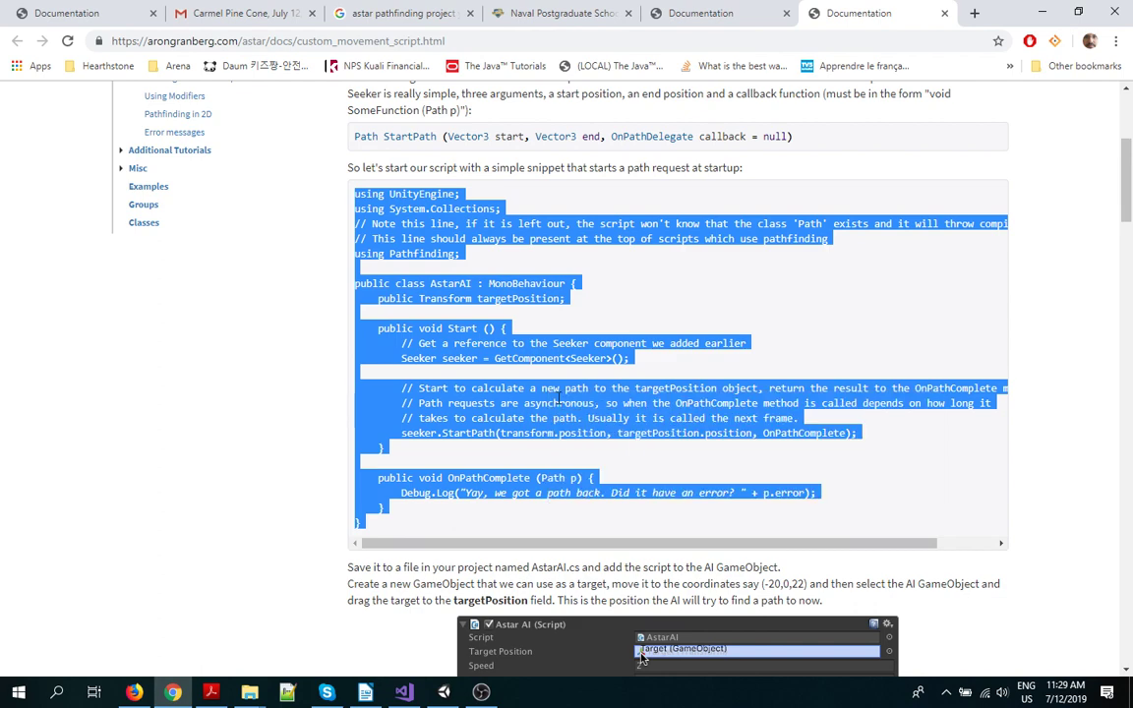
pyautogui.click(404, 692)
pyautogui.hotkey('ctrl', 'v')
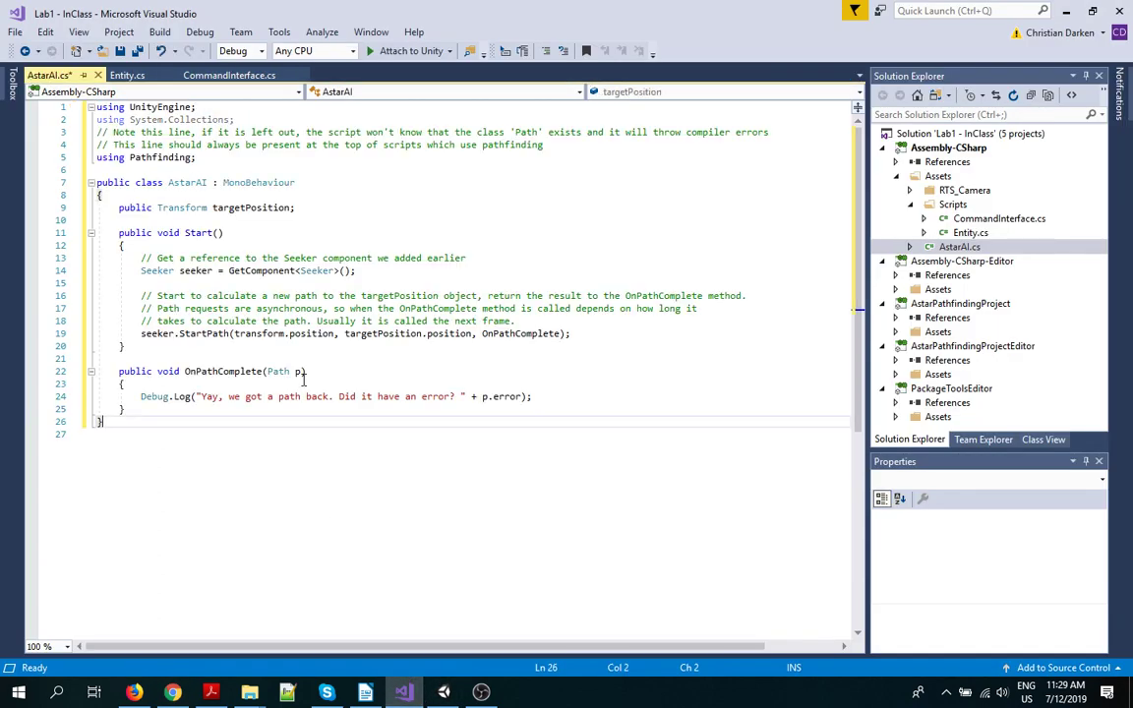
pyautogui.hotkey('ctrl', 's')
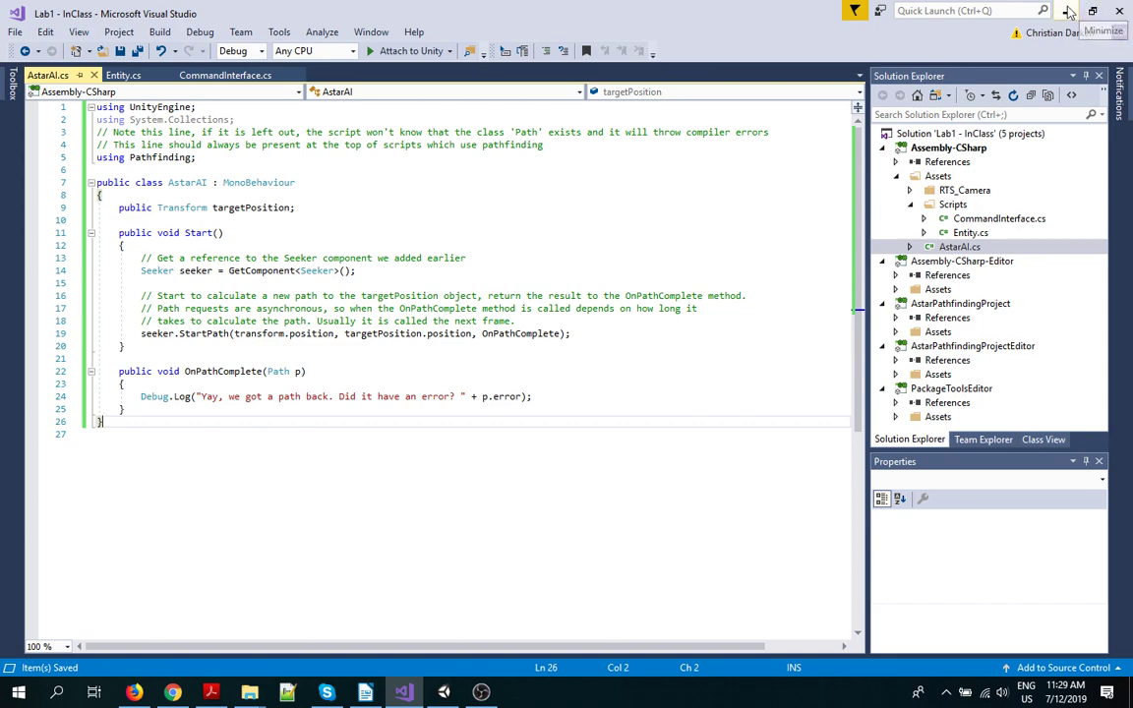
# Return to Unity, open the AstarAI script from the capsule's component to review its code, and come back to Unity.
pyautogui.hotkey('alt', 'Tab')
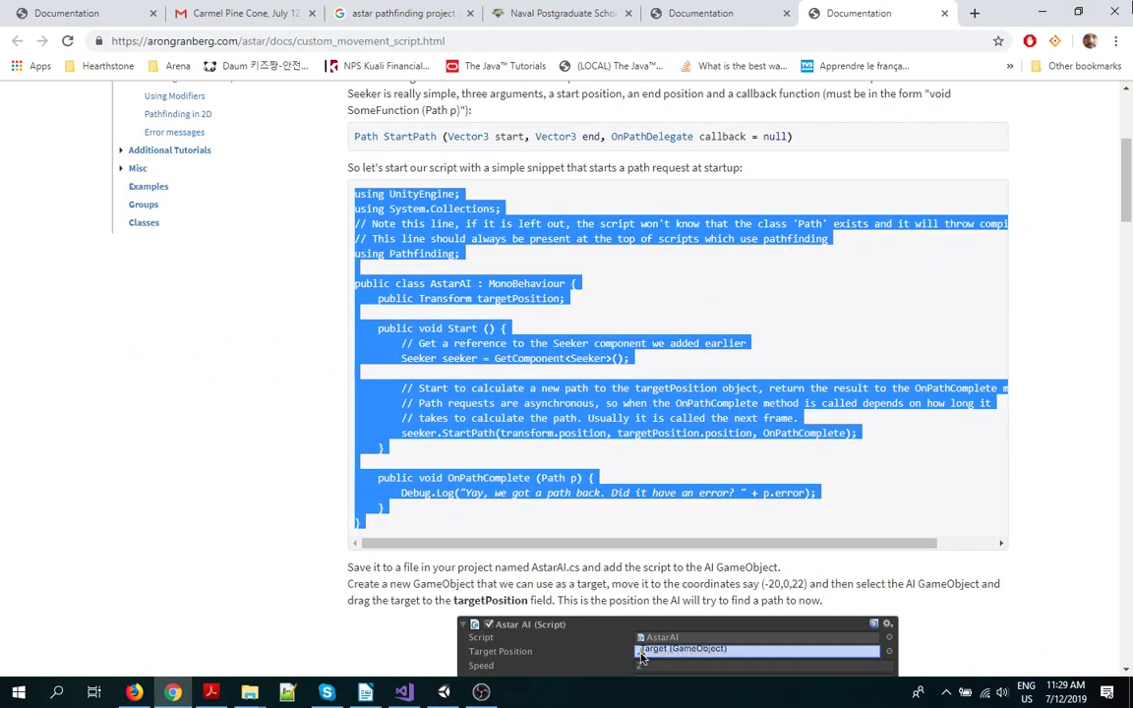
pyautogui.click(1041, 12)
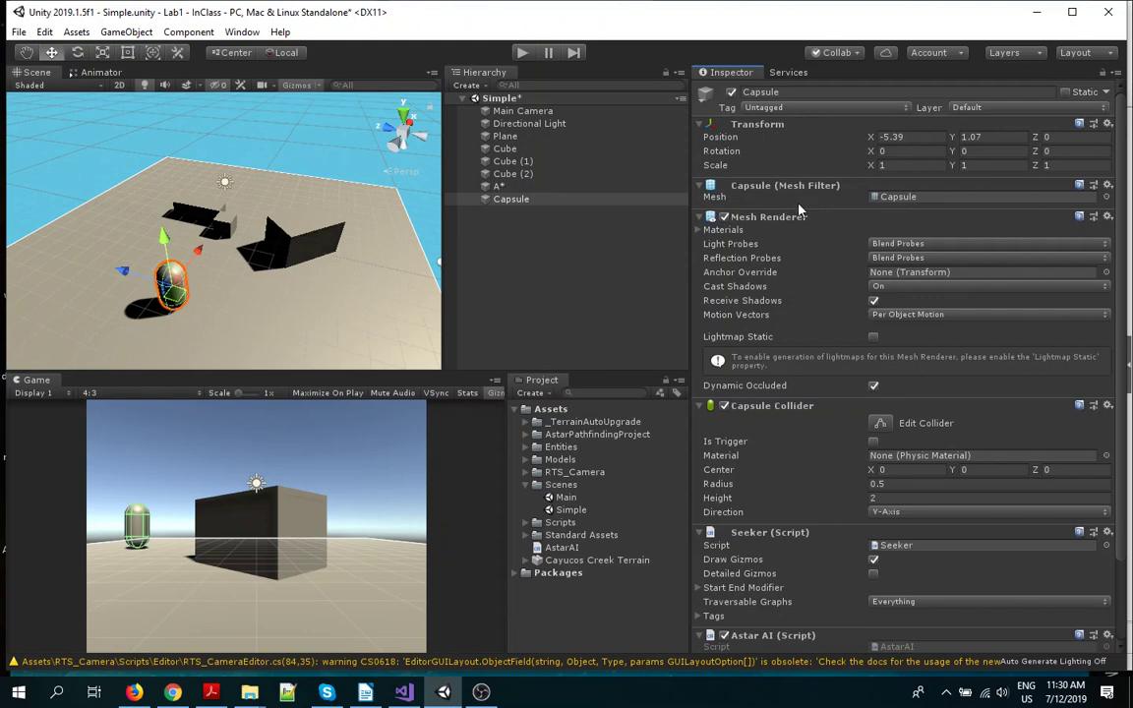
pyautogui.scroll(-3, 809, 330)
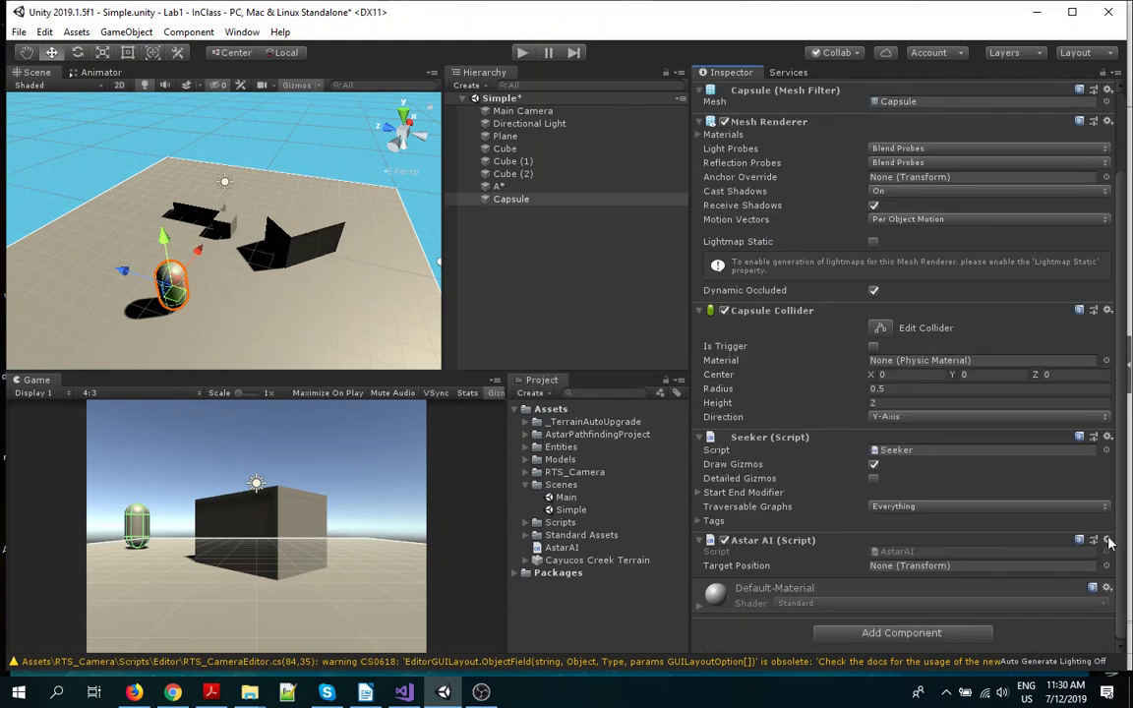
pyautogui.rightClick(952, 543)
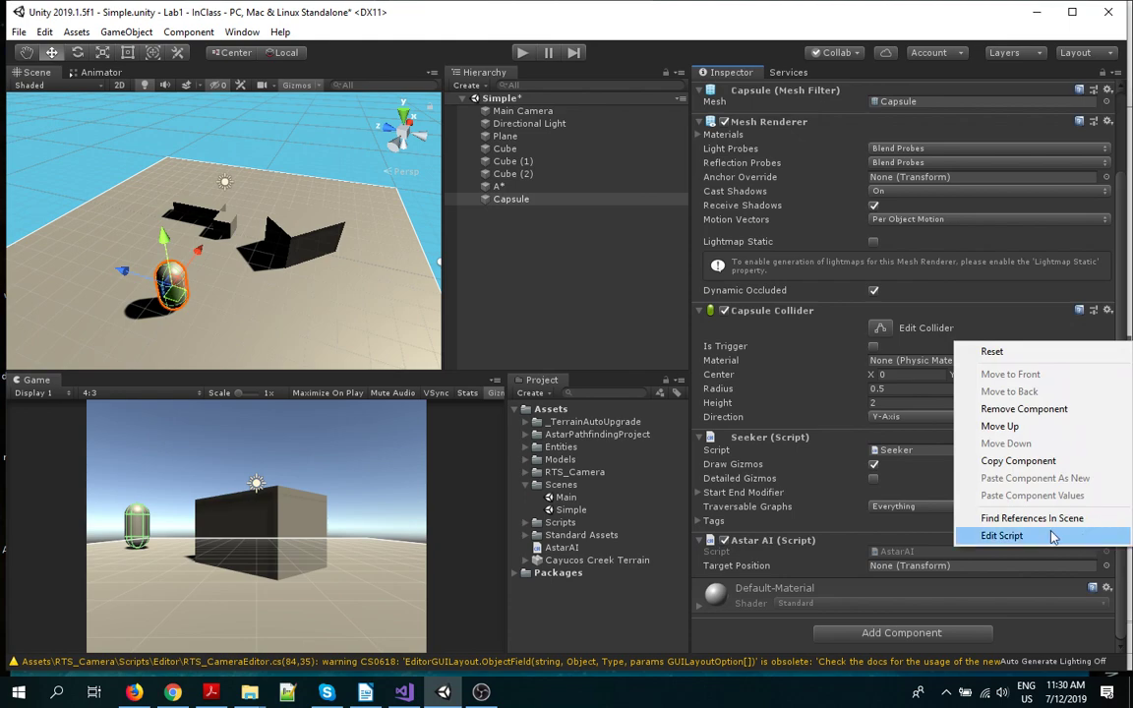
pyautogui.click(1052, 536)
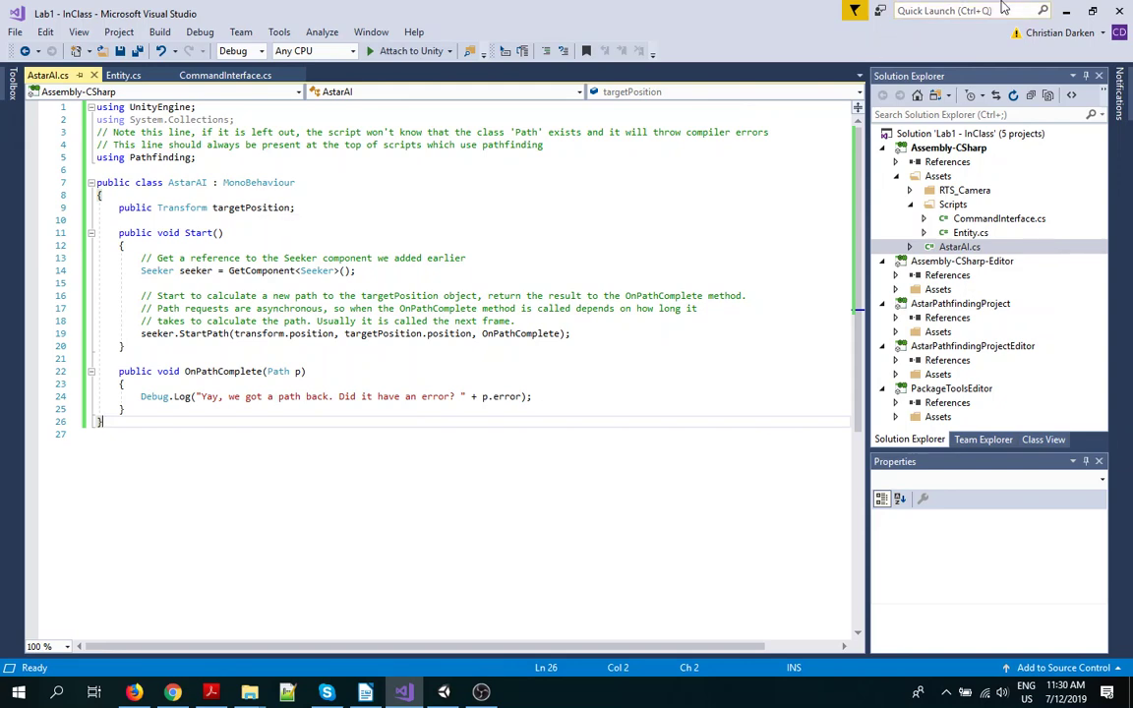
pyautogui.click(1064, 11)
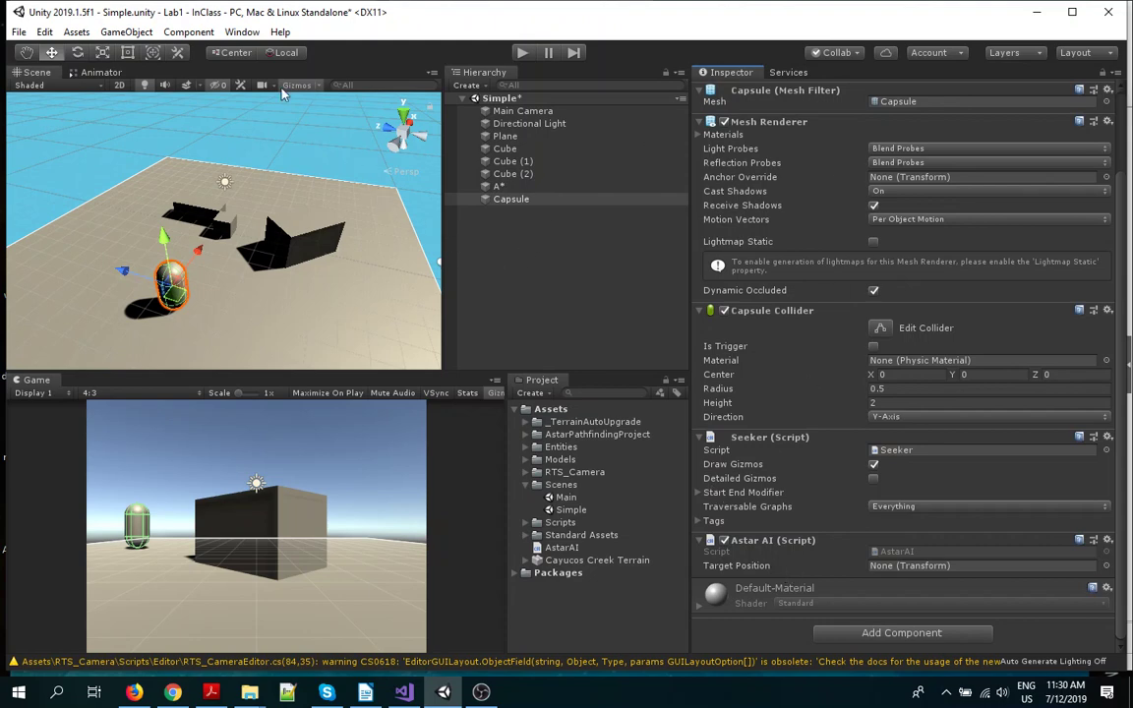
# Add a 3D sphere and place it on the ground beyond the cubes at about X 6.82, Y 0, Z 2.38.
pyautogui.click(124, 33)
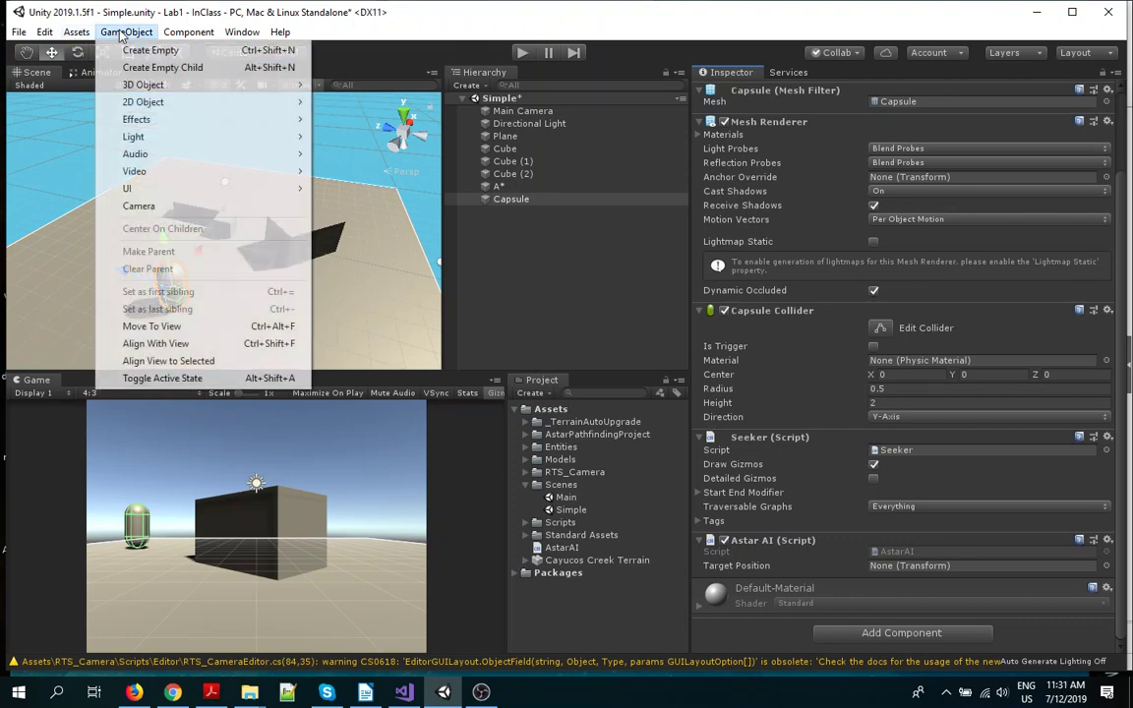
pyautogui.moveTo(128, 85)
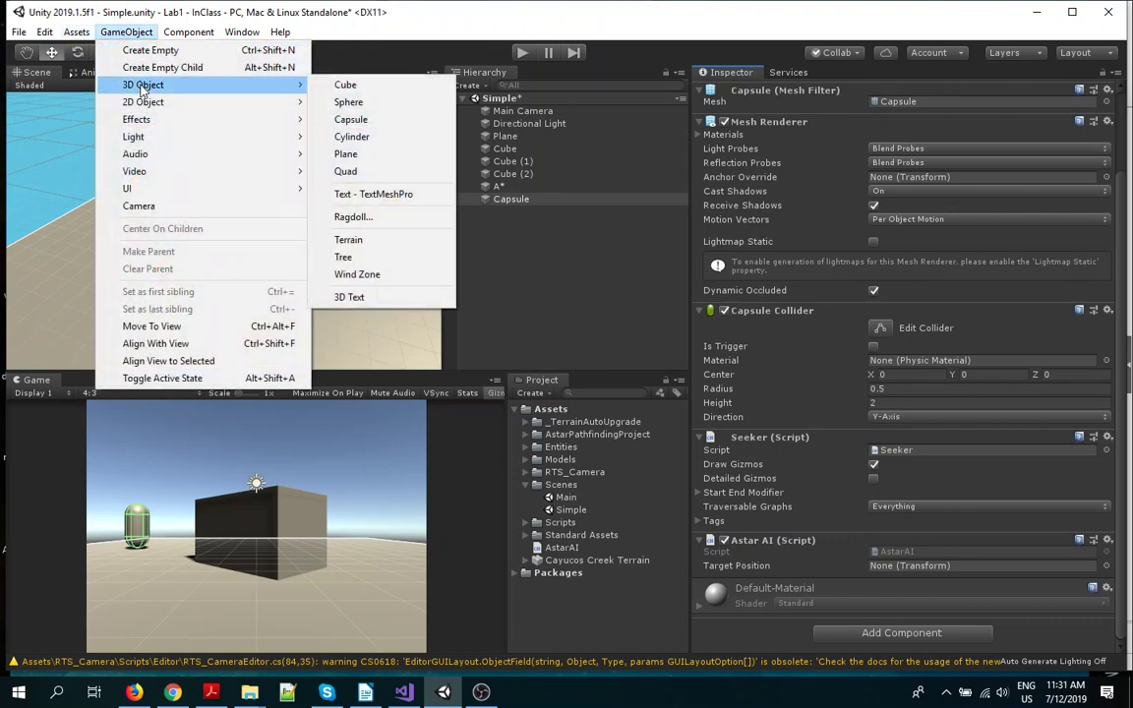
pyautogui.click(362, 103)
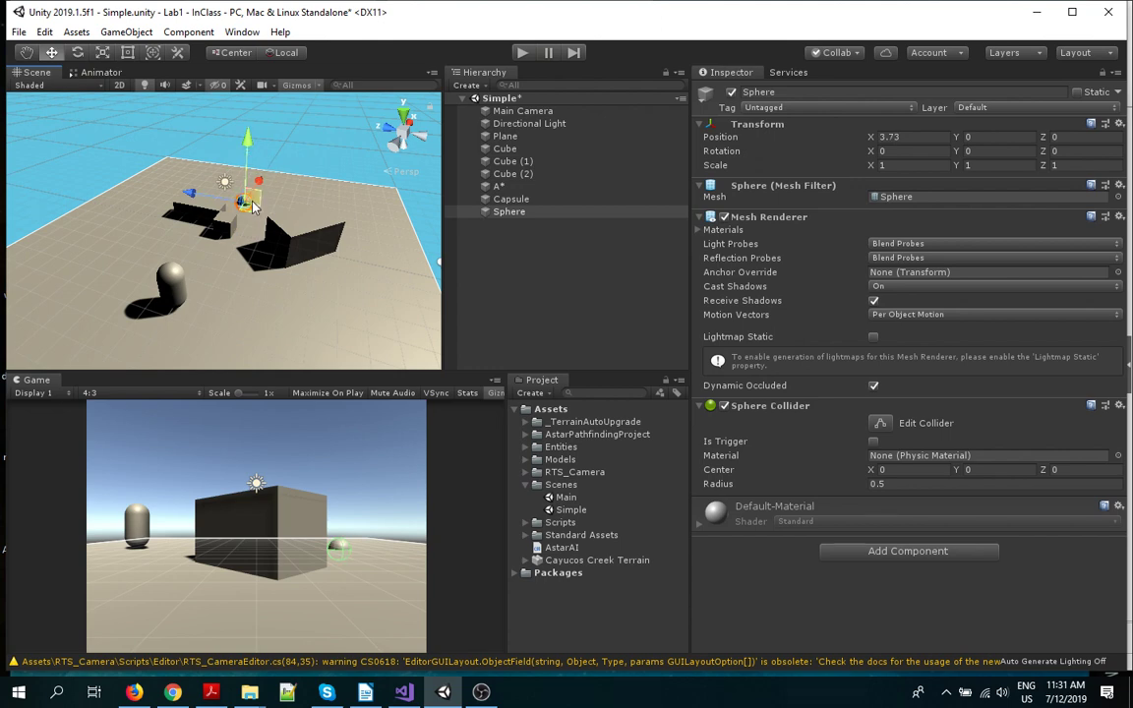
pyautogui.moveTo(238, 209)
pyautogui.mouseDown()
pyautogui.moveTo(292, 201)
pyautogui.moveTo(259, 183)
pyautogui.moveTo(251, 191)
pyautogui.moveTo(355, 223)
pyautogui.moveTo(211, 195)
pyautogui.moveTo(226, 196)
pyautogui.mouseUp()
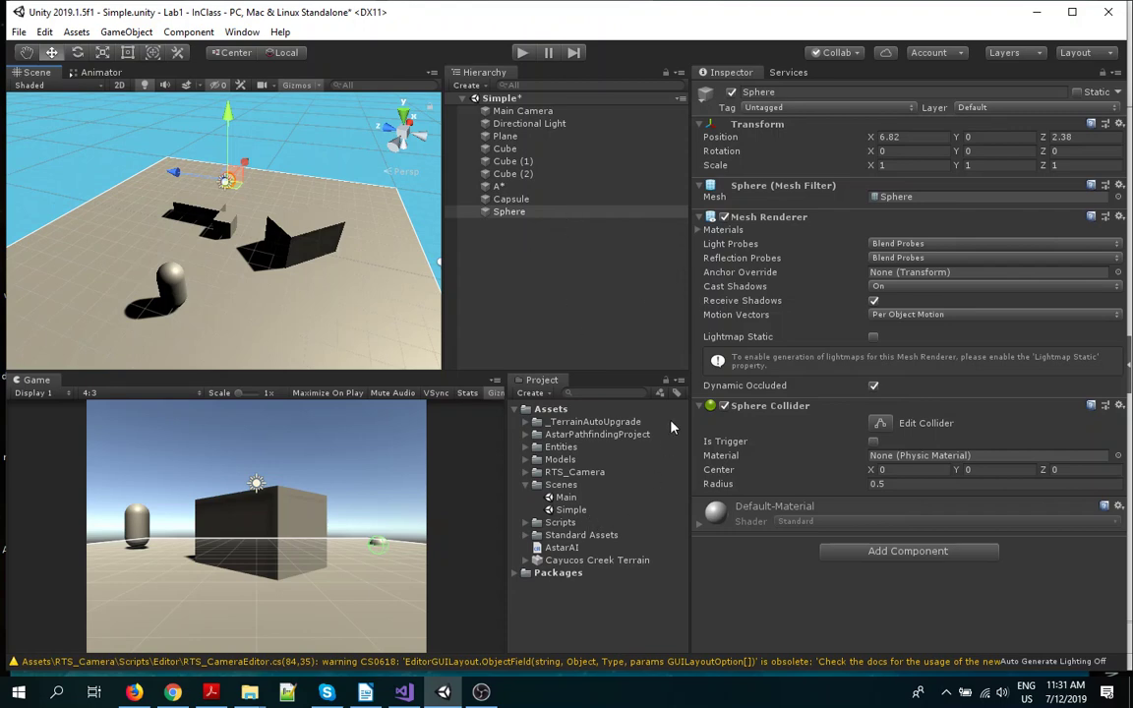
# Assign the Sphere as the Target Position of the capsule's Astar AI script.
pyautogui.click(511, 198)
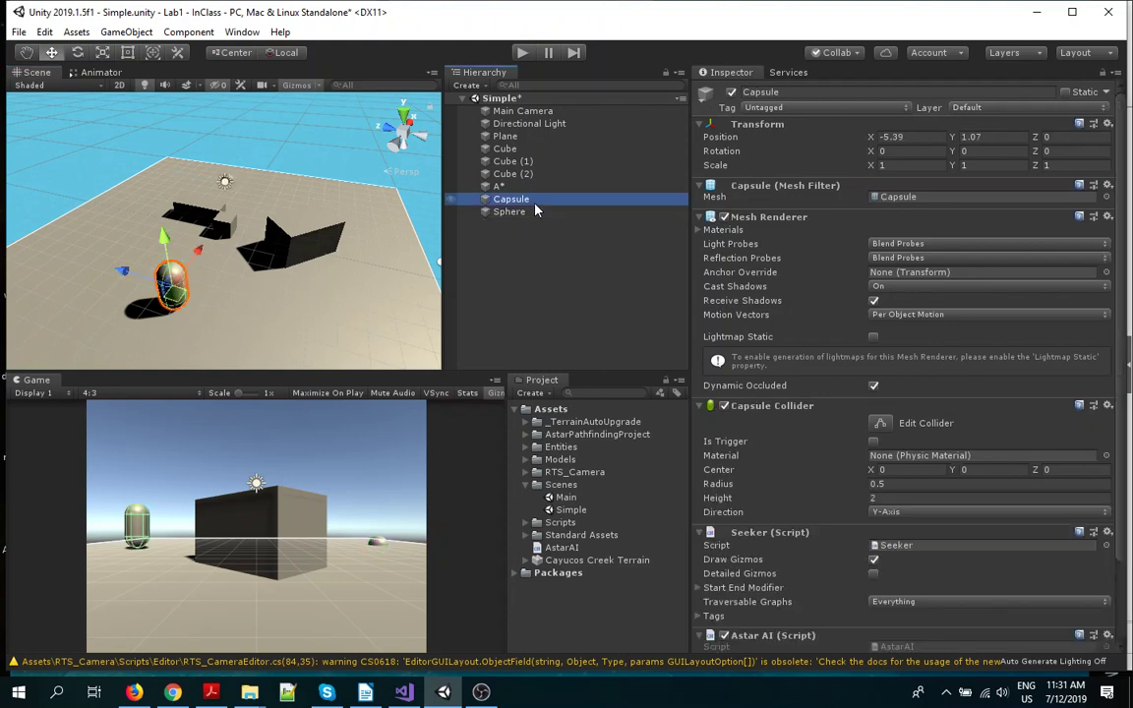
pyautogui.scroll(-2, 951, 494)
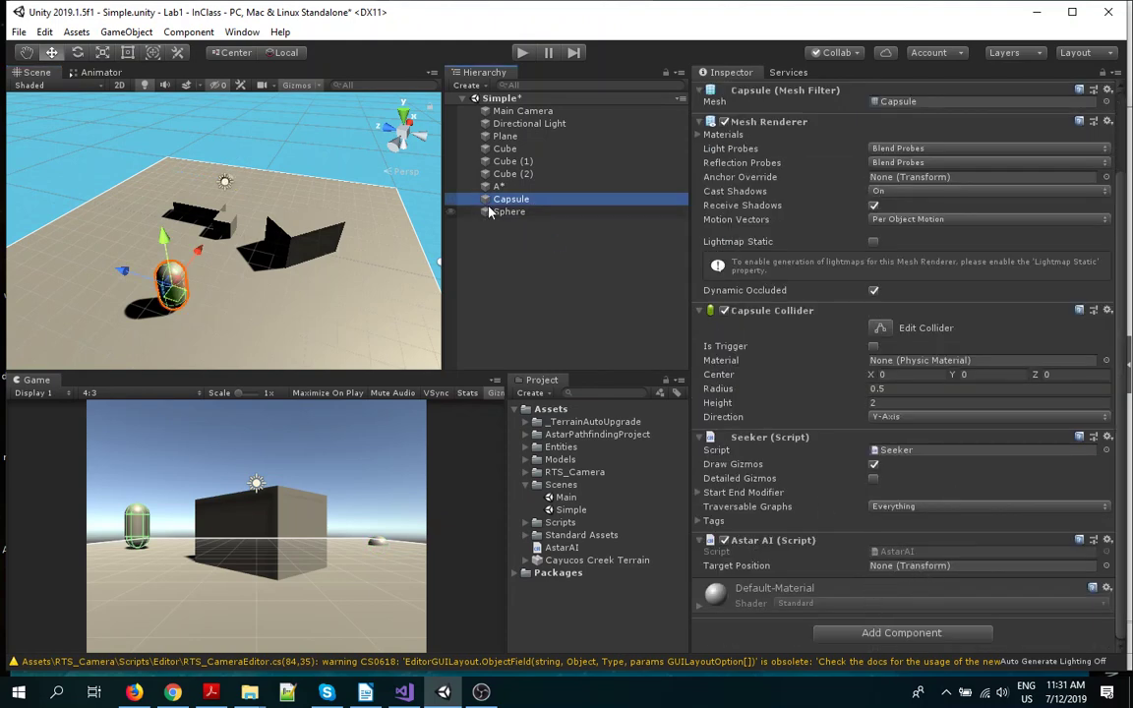
pyautogui.moveTo(507, 218); pyautogui.dragTo(901, 574)
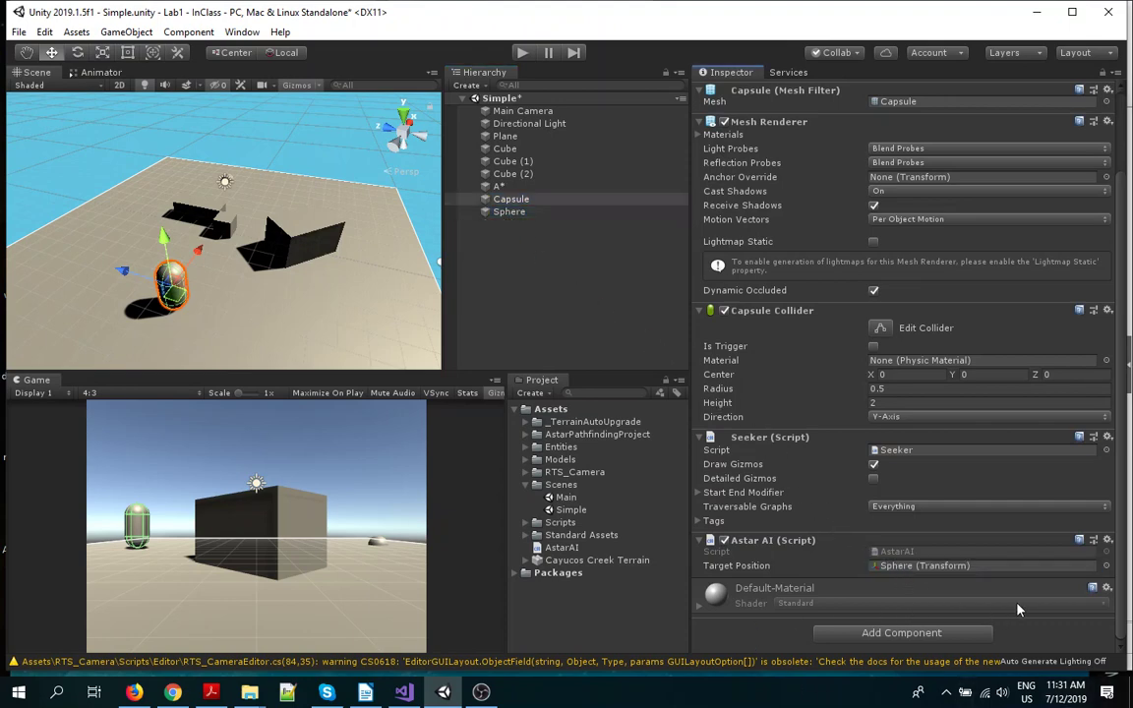
pyautogui.click(1105, 566)
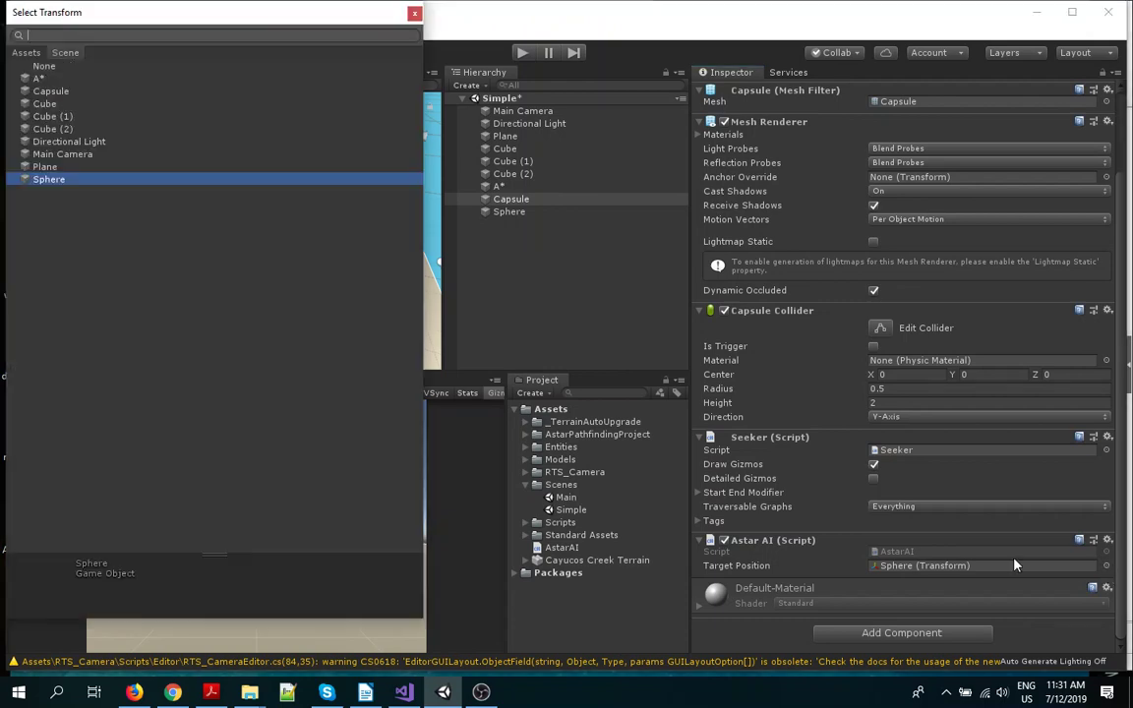
pyautogui.click(414, 13)
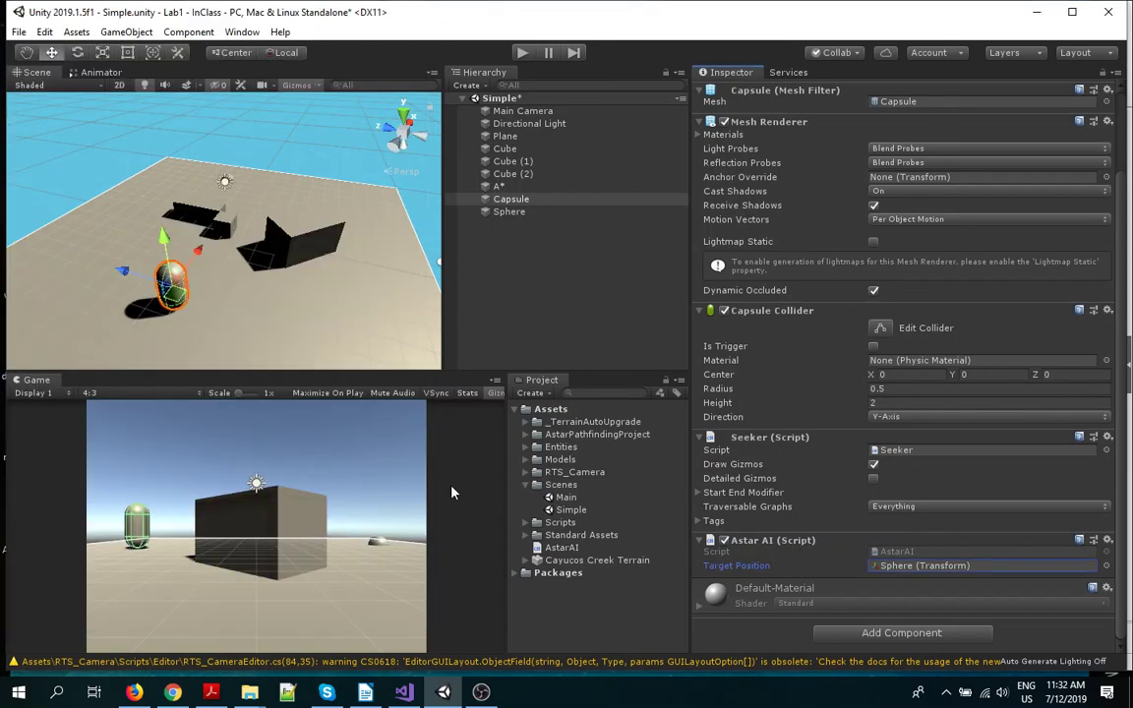
# Review AstarAI.cs in Visual Studio, return to Unity, and play the scene, toggling the Seeker's Draw Gizmos off and on to inspect the path.
pyautogui.click(403, 692)
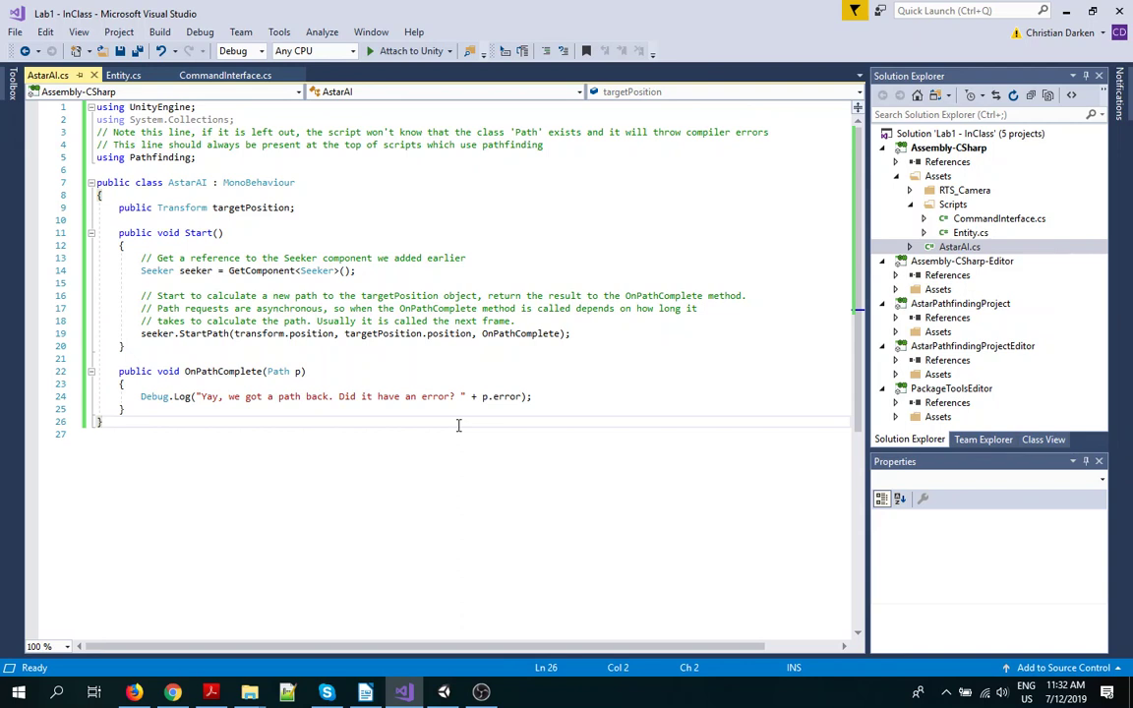
pyautogui.click(443, 692)
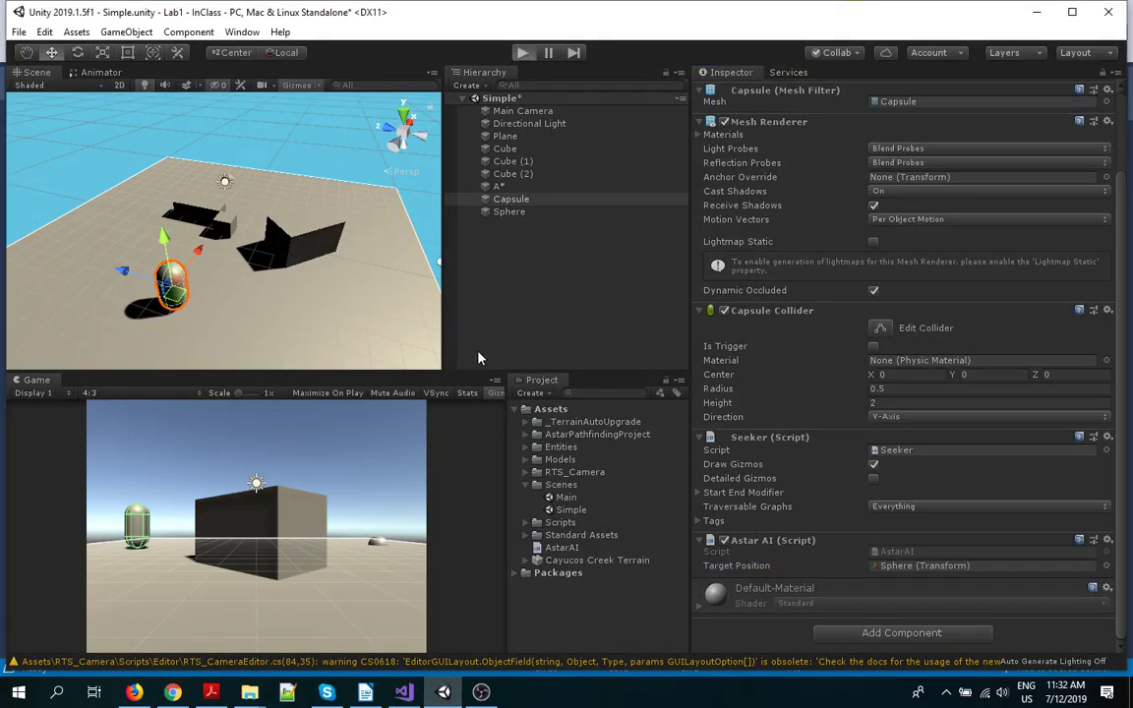
pyautogui.hotkey('ctrl', 'p')
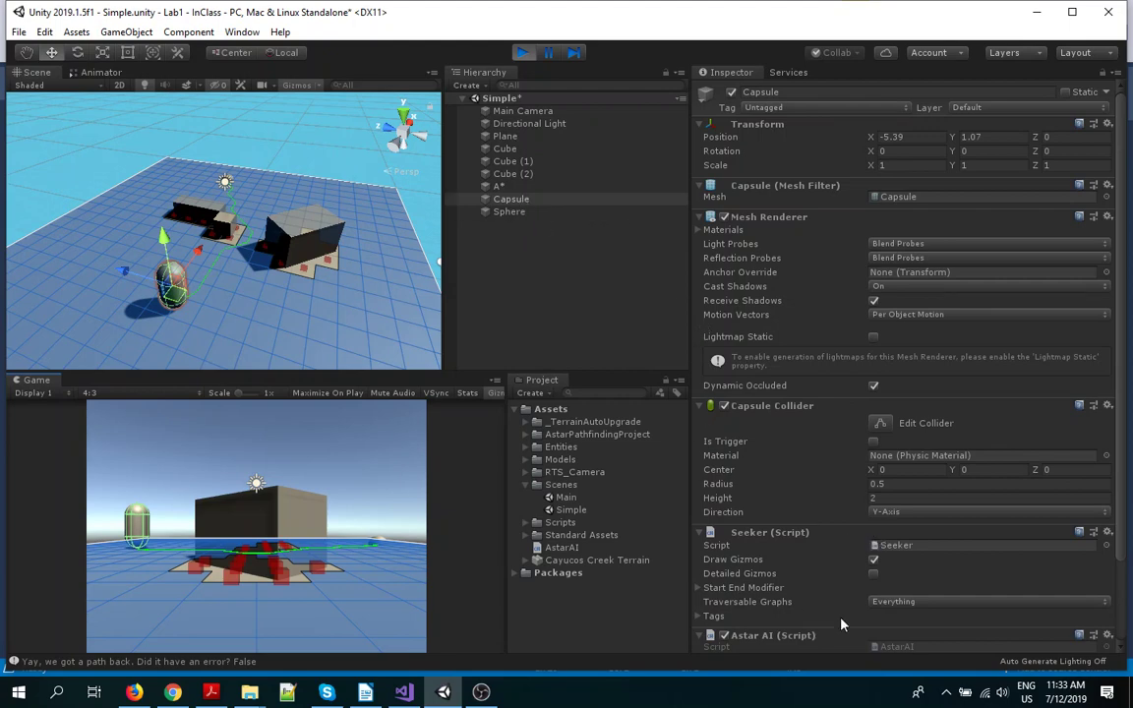
pyautogui.click(877, 562)
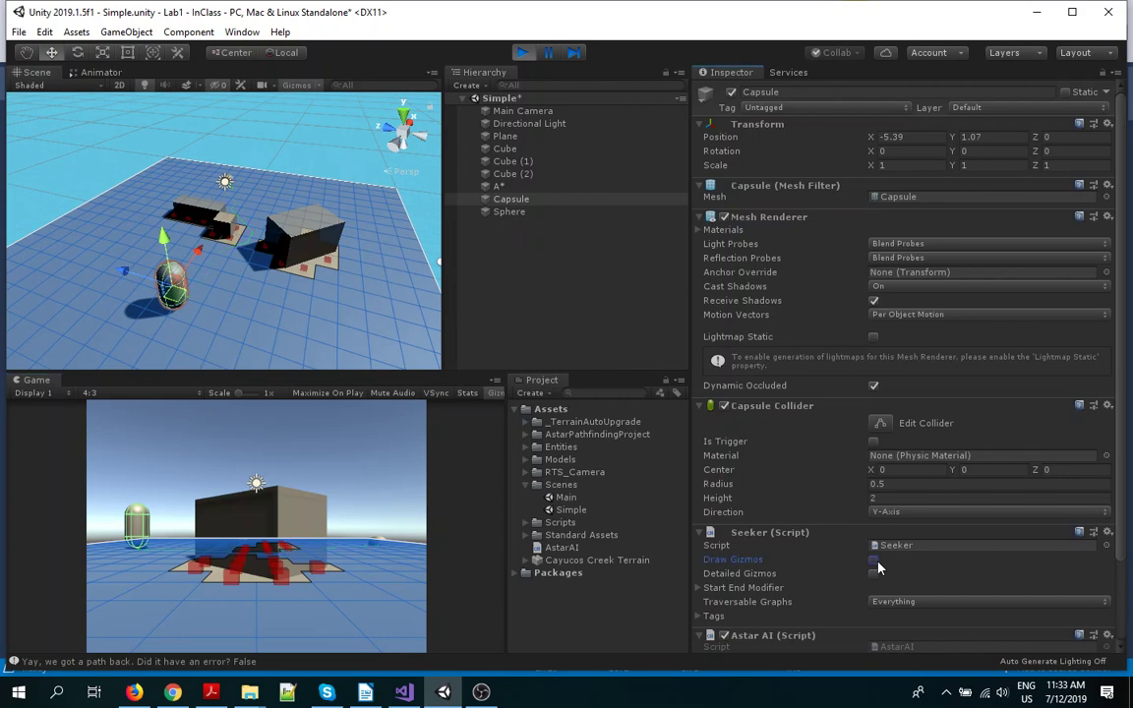
pyautogui.click(877, 562)
# Switch to Chrome and skim the A* movement script tutorial, stopping at the full AstarAI example with its variable declarations.
pyautogui.click(1034, 13)
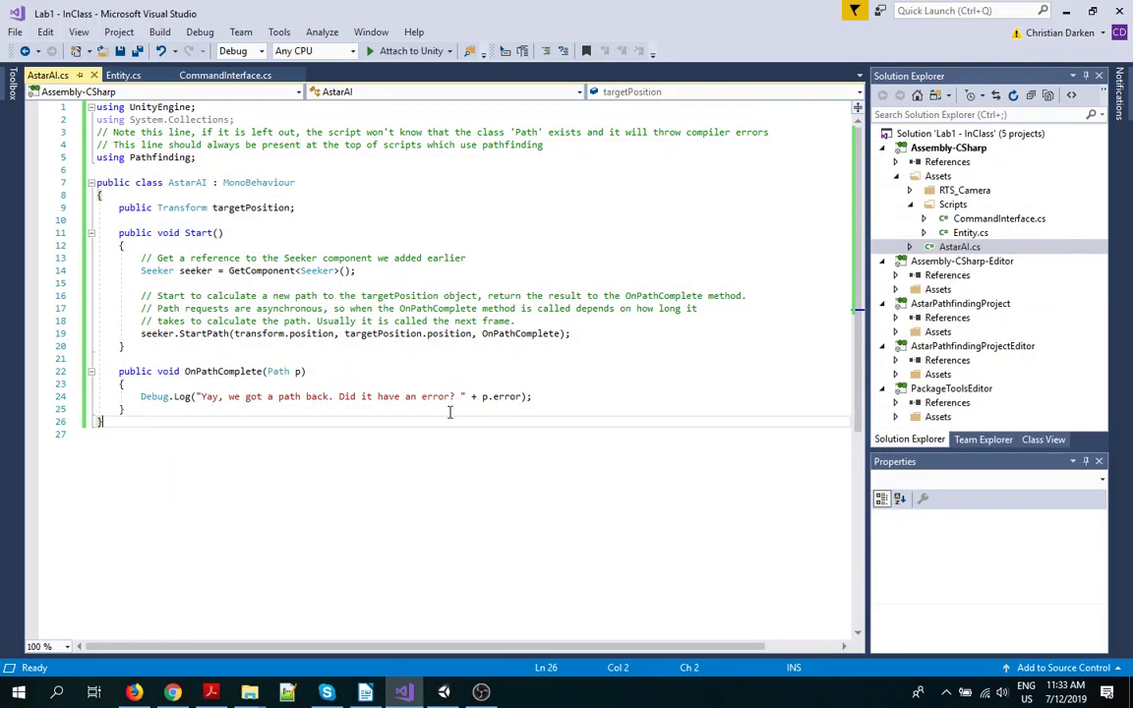
pyautogui.click(172, 692)
pyautogui.scroll(-9, 546, 378)
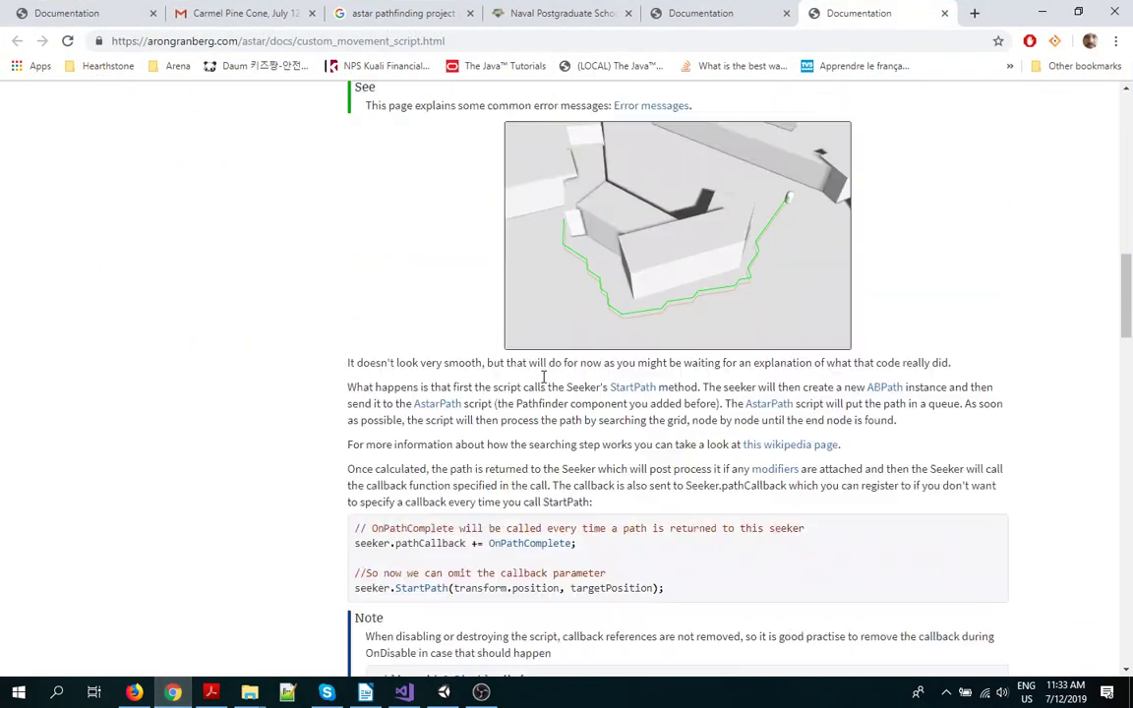
pyautogui.scroll(3, 542, 384)
pyautogui.scroll(1, 543, 384)
pyautogui.scroll(-8, 543, 384)
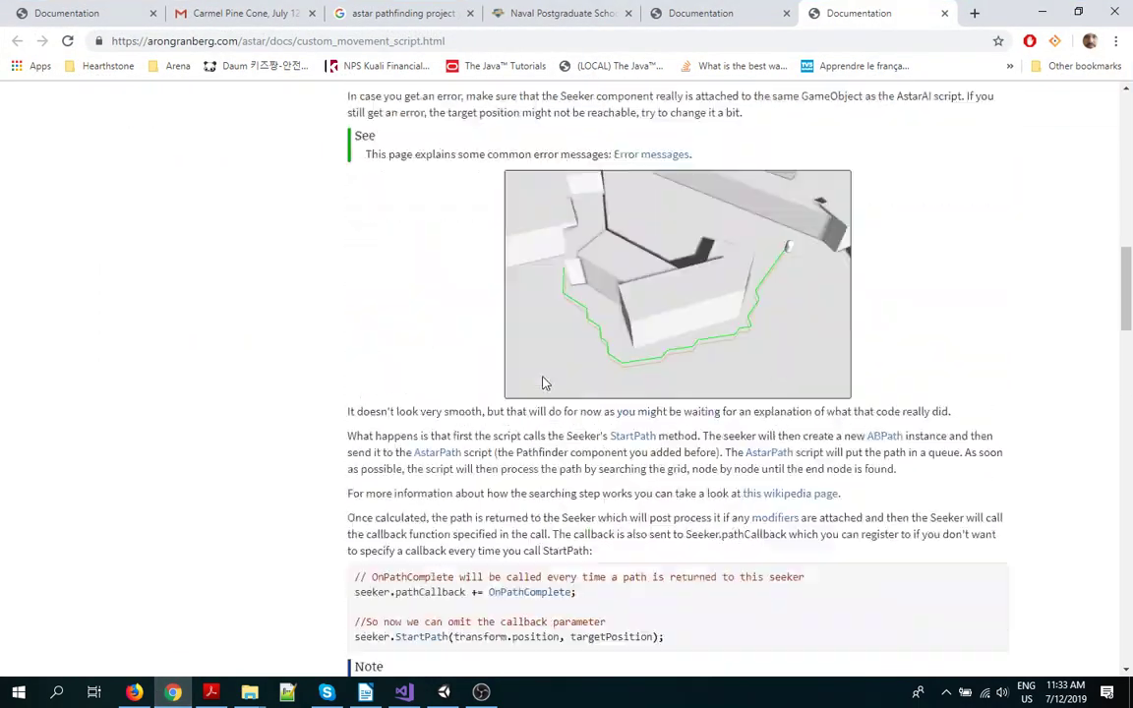
pyautogui.scroll(-15, 543, 379)
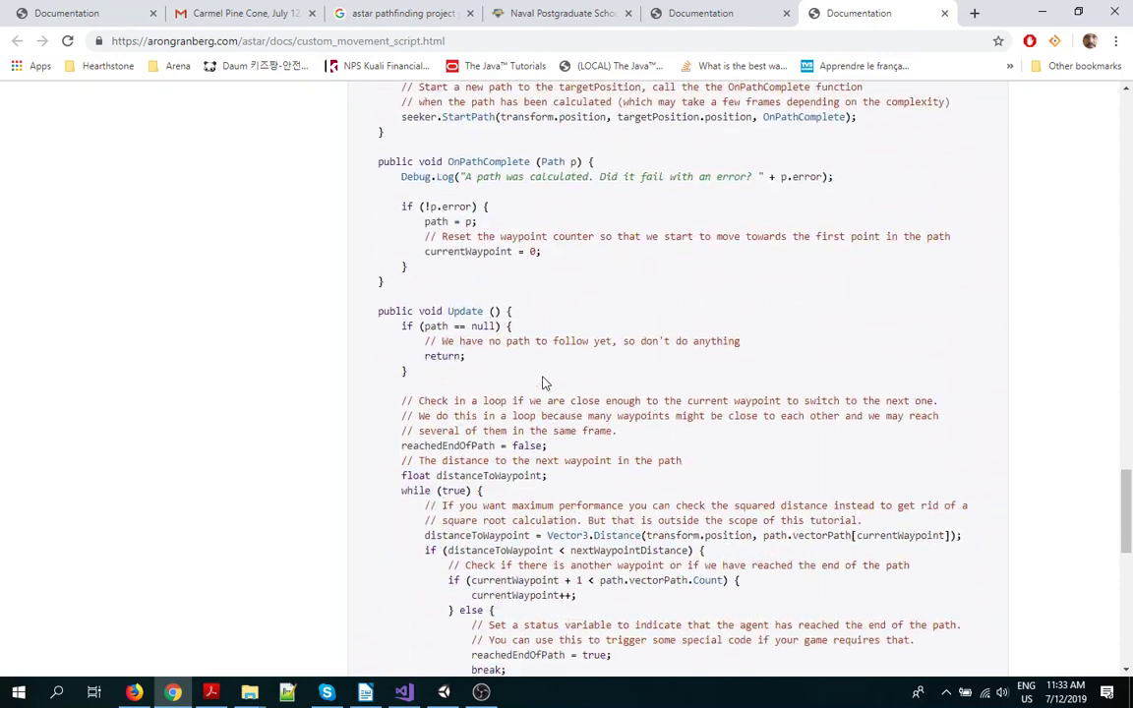
pyautogui.scroll(-2, 543, 378)
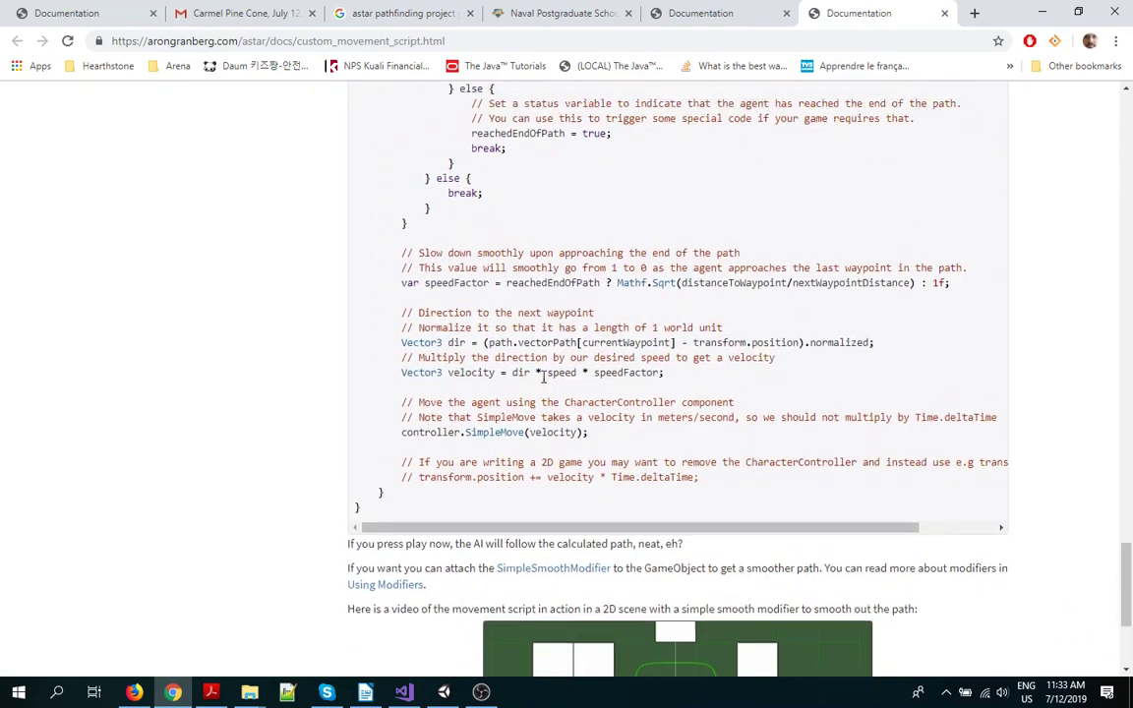
pyautogui.scroll(7, 542, 382)
pyautogui.scroll(1, 543, 381)
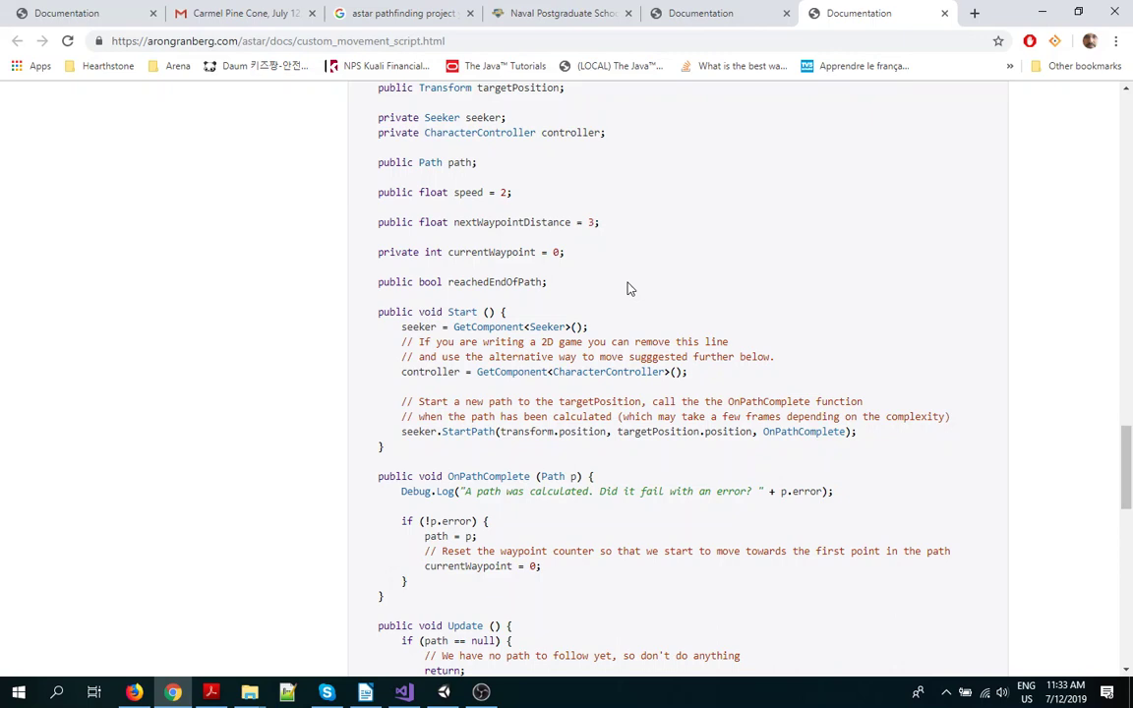
pyautogui.scroll(1, 638, 268)
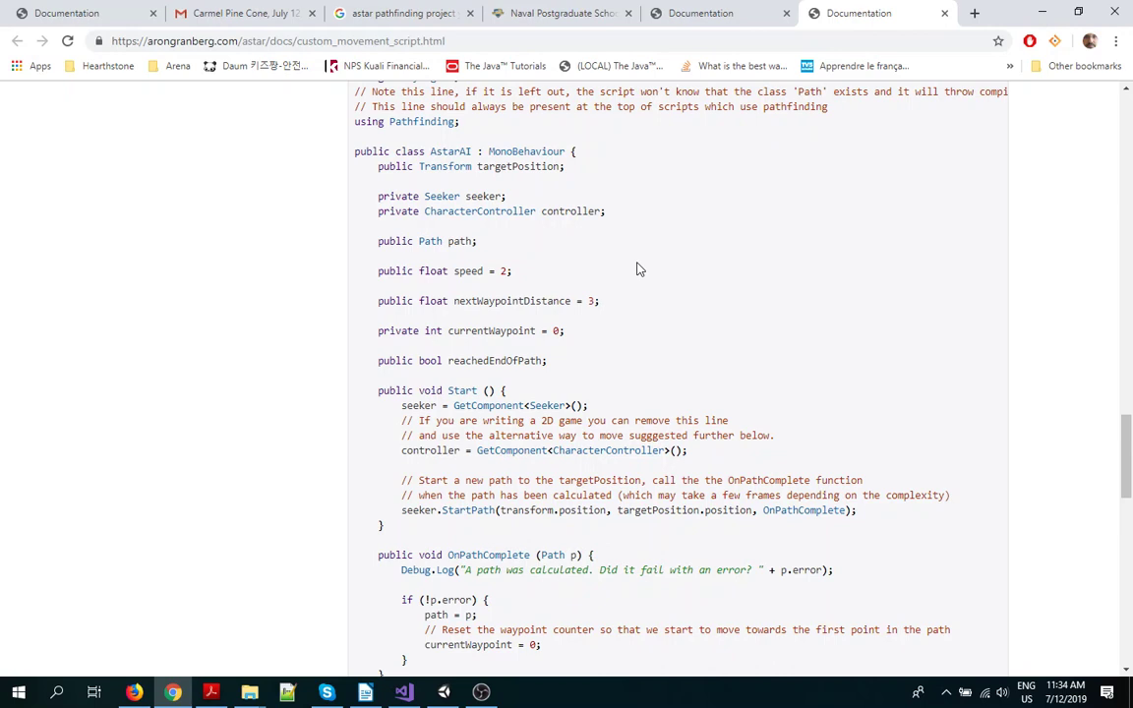
# Examine the AstarAI class name, the OnPathComplete callback passed to StartPath, and how the returned path is stored in the path variable.
pyautogui.doubleClick(457, 152)
pyautogui.scroll(-3, 695, 328)
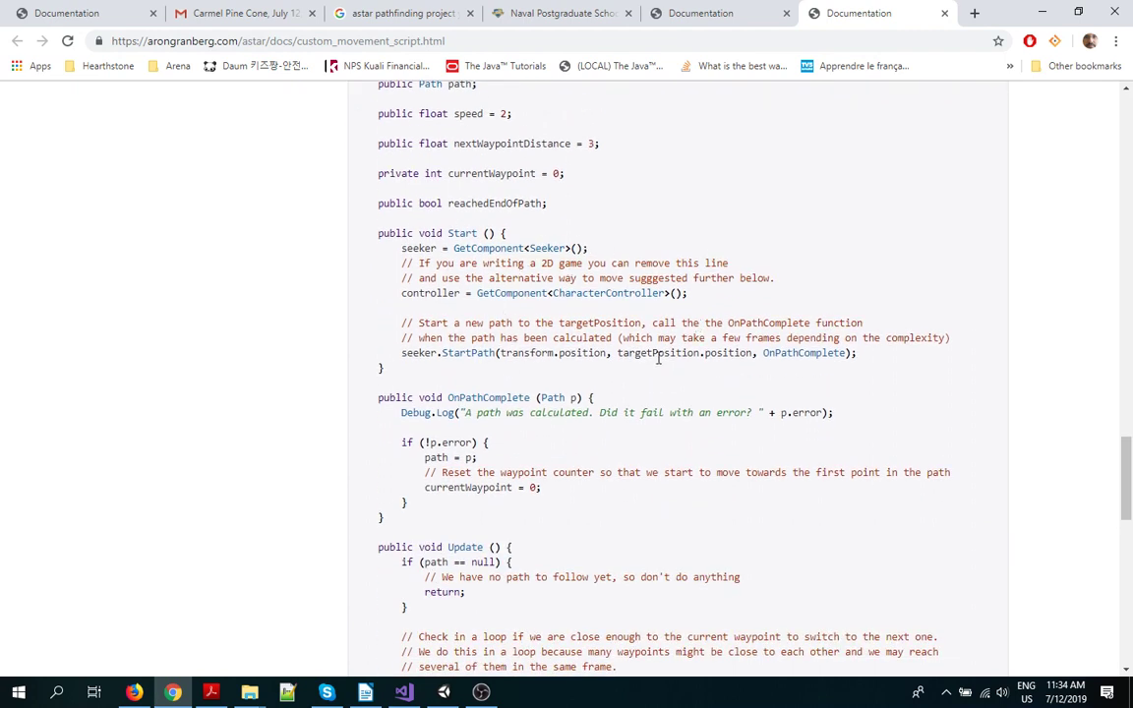
pyautogui.doubleClick(806, 350)
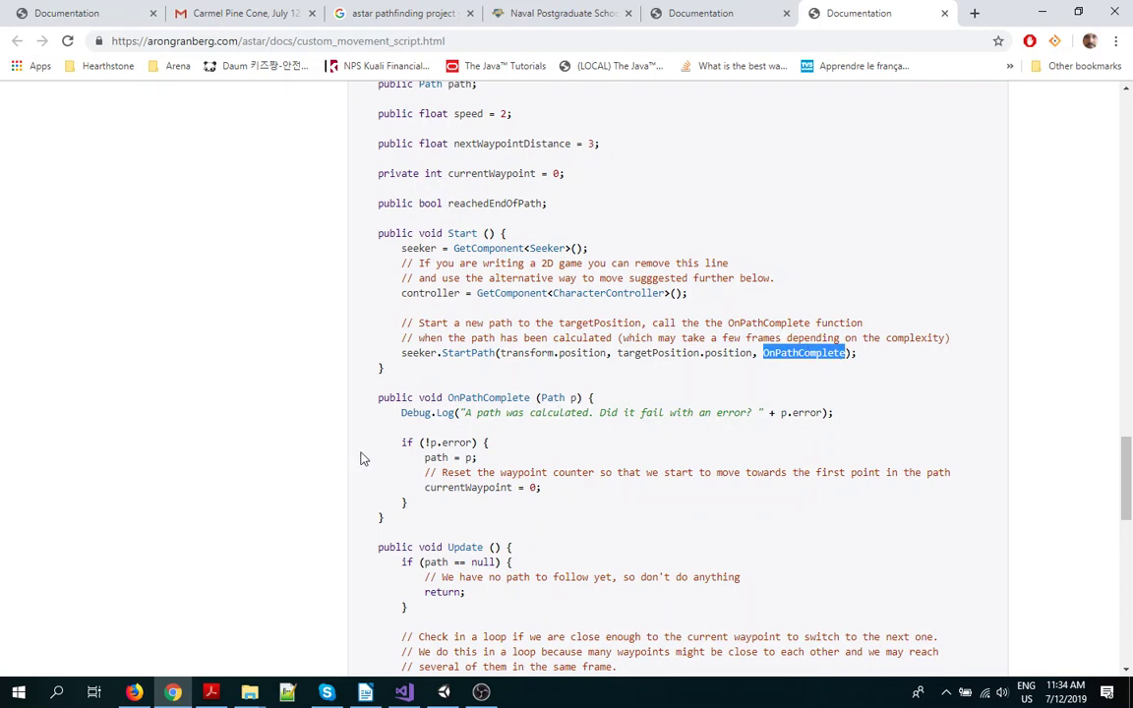
pyautogui.click(436, 457)
pyautogui.scroll(1, 432, 186)
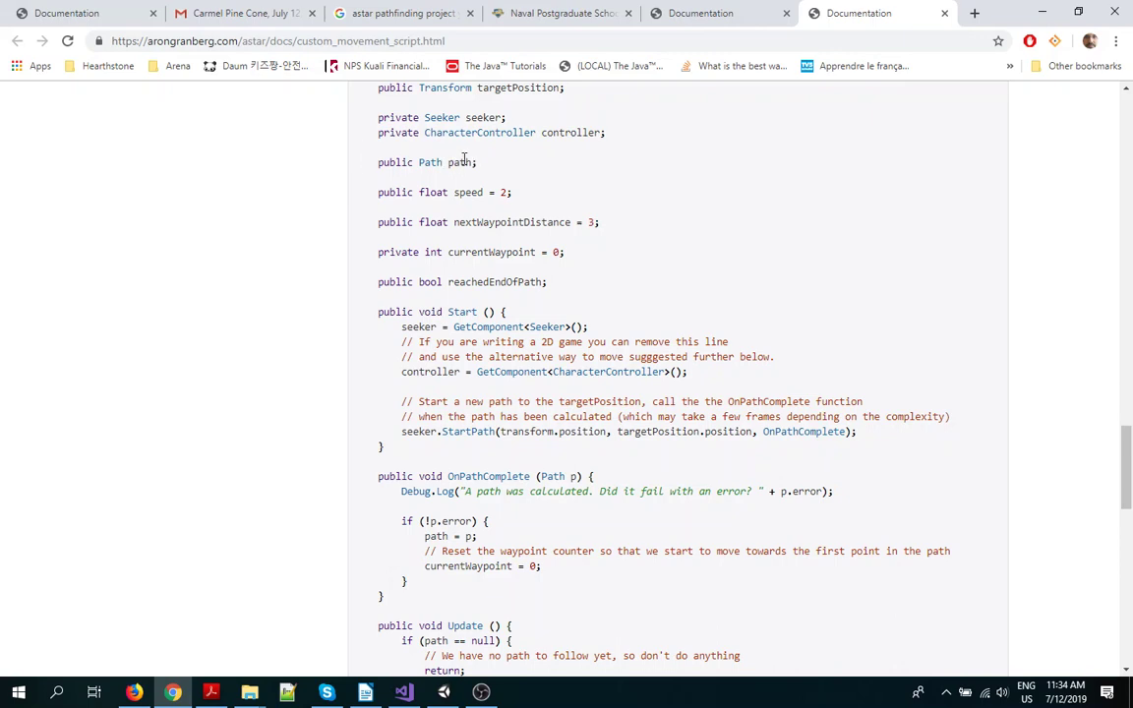
pyautogui.scroll(-2, 452, 383)
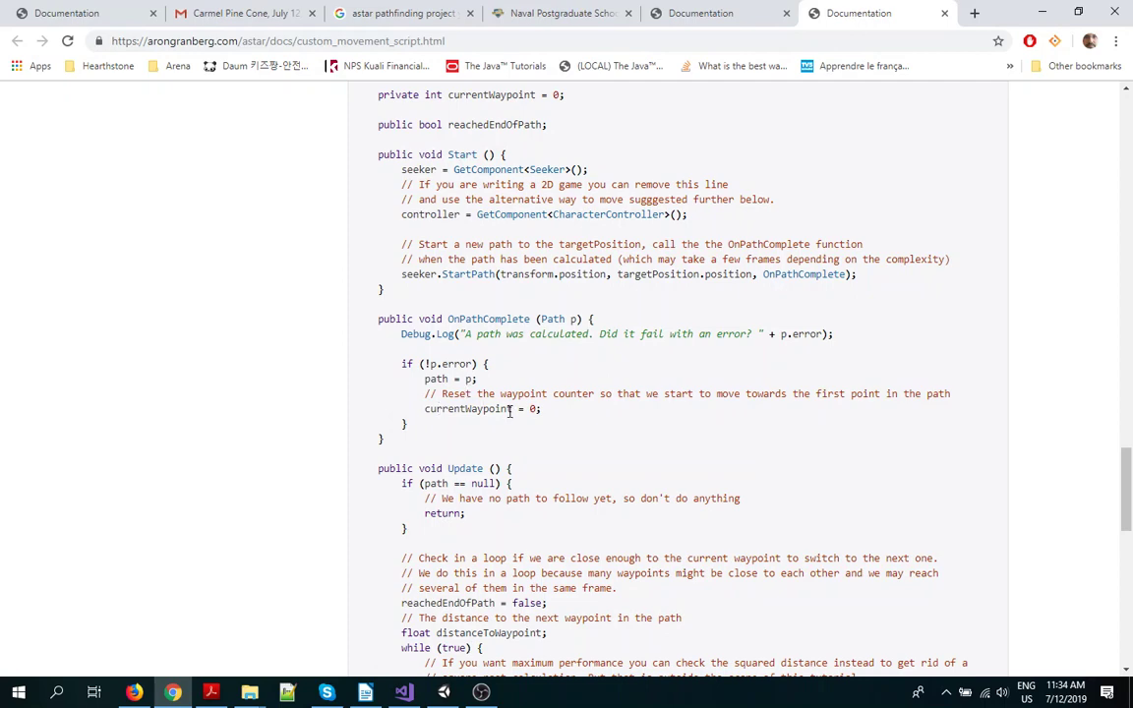
# Examine the Update method's waypoint loop, highlighting path.vectorPath[currentWaypoint] and the word vectorPath in the distance calculation.
pyautogui.scroll(-4, 510, 411)
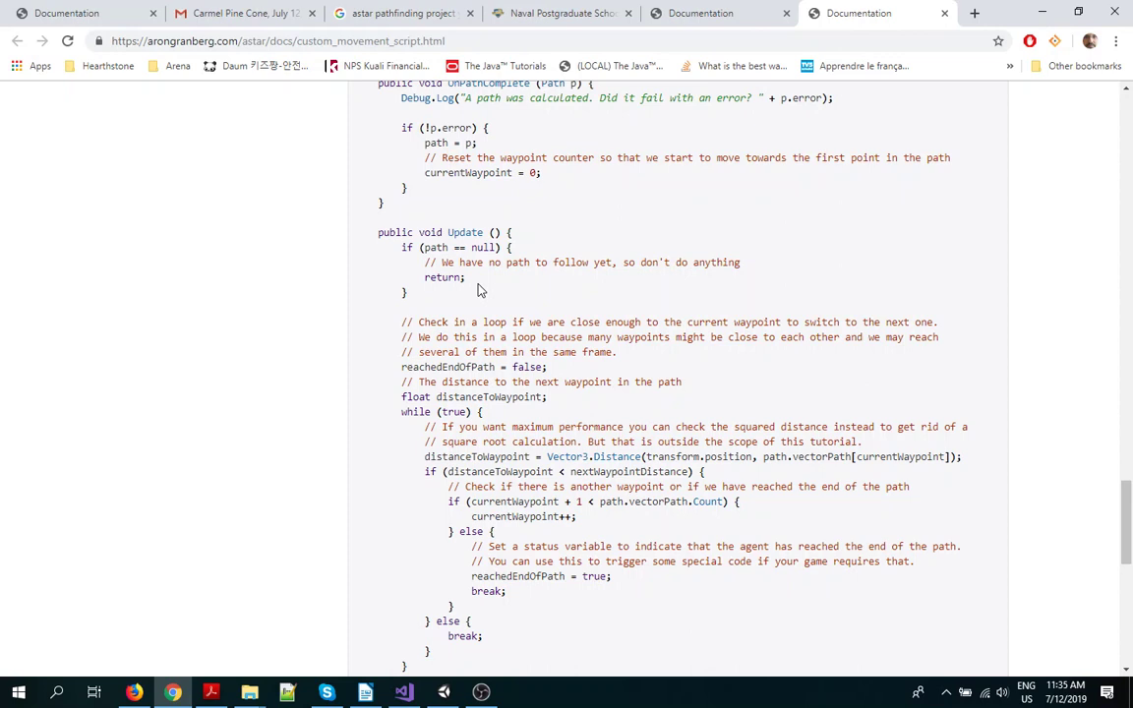
pyautogui.scroll(-1, 571, 336)
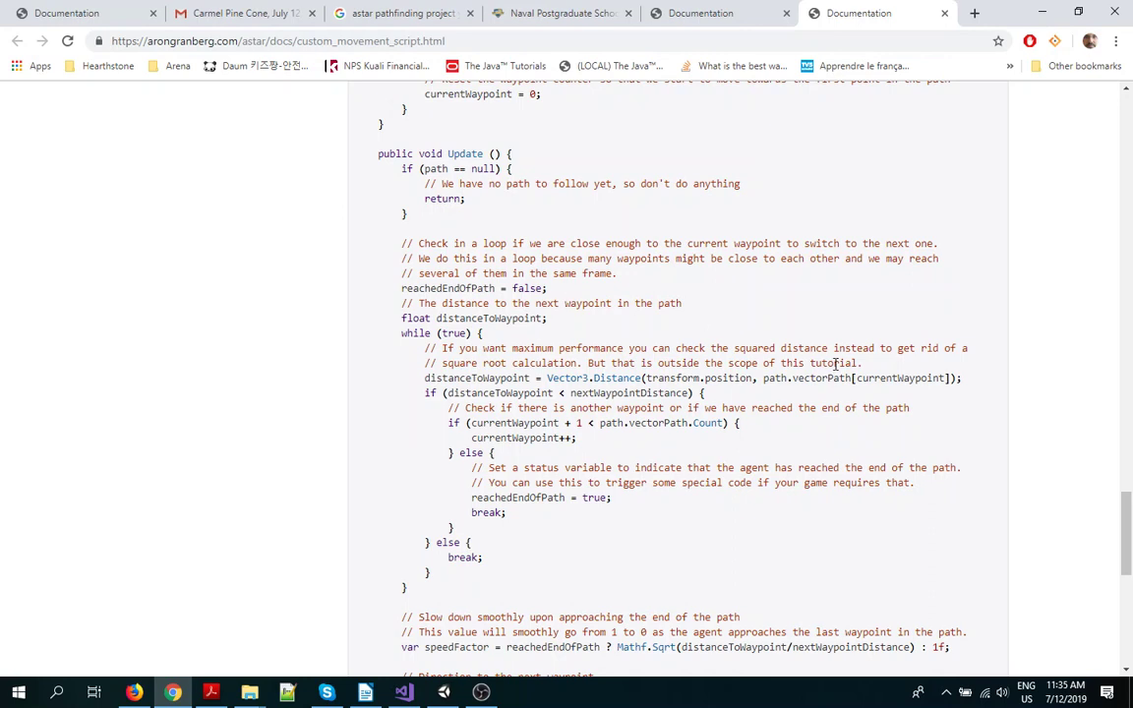
pyautogui.moveTo(760, 378); pyautogui.dragTo(959, 377)
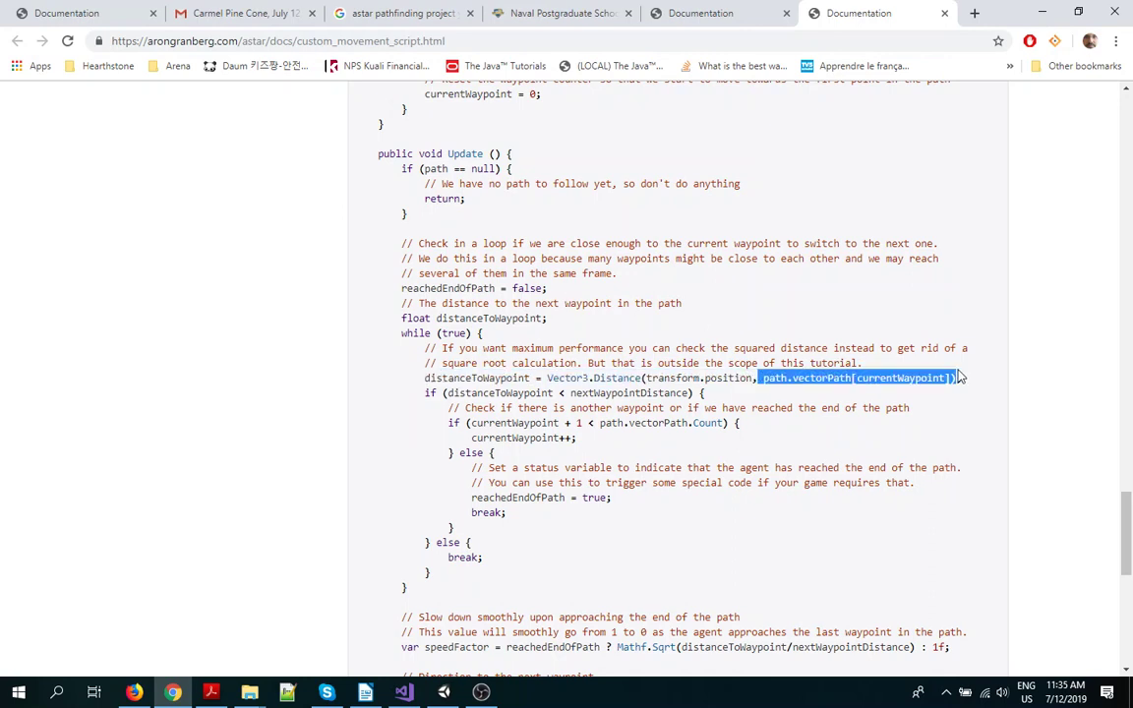
pyautogui.click(840, 378)
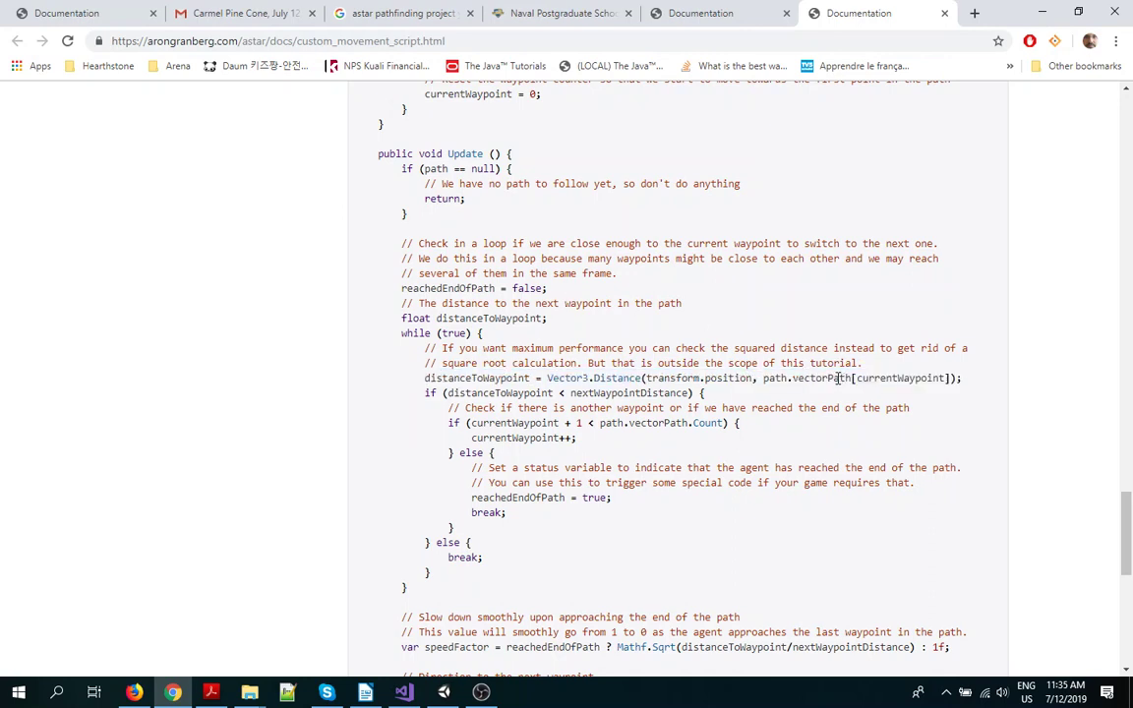
pyautogui.doubleClick(807, 378)
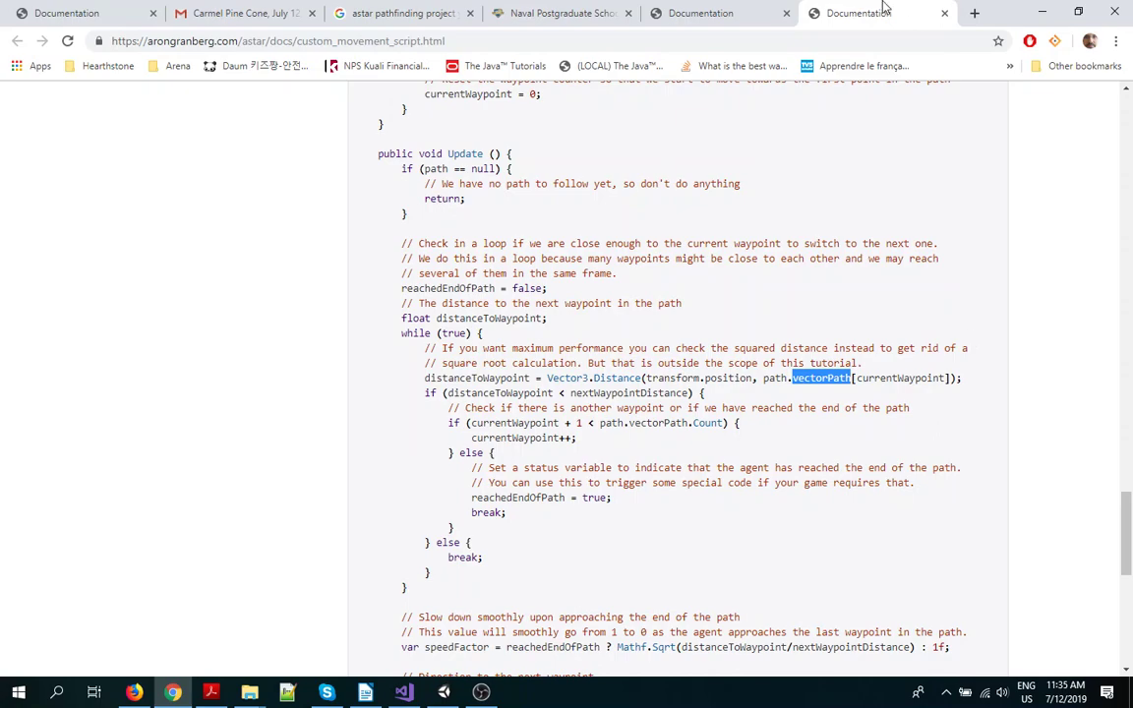
# Go to the Get Started documentation page and open the documentation's Classes list.
pyautogui.click(689, 13)
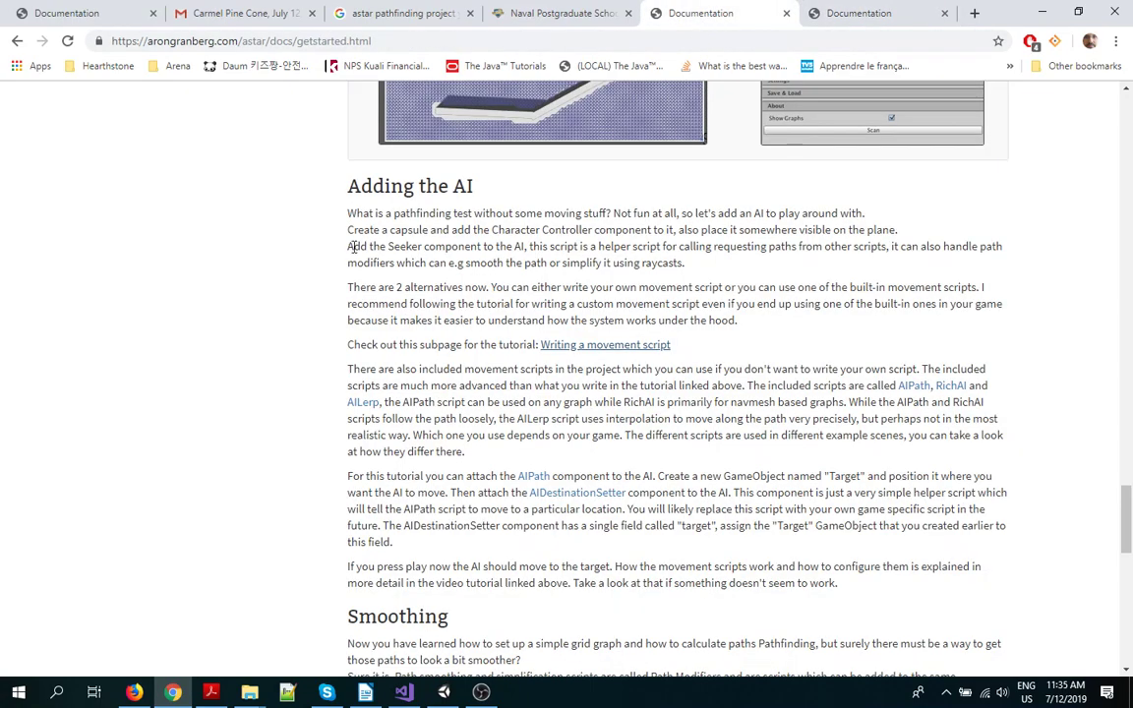
pyautogui.scroll(18, 354, 248)
pyautogui.scroll(10, 354, 248)
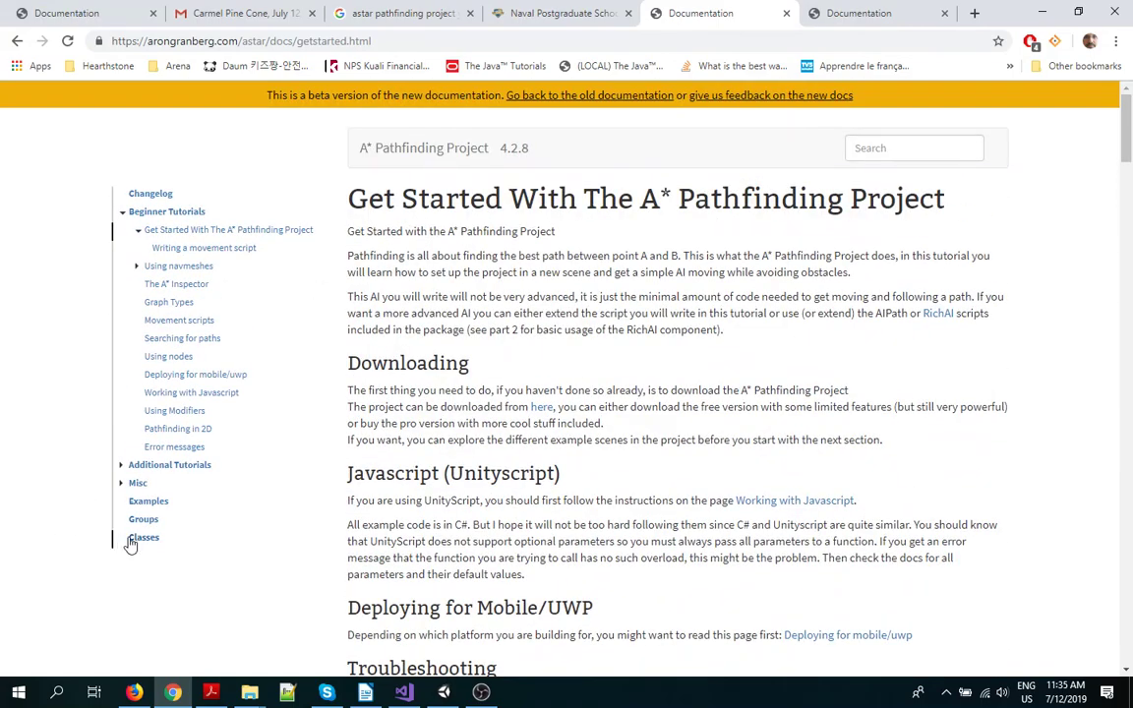
pyautogui.click(136, 538)
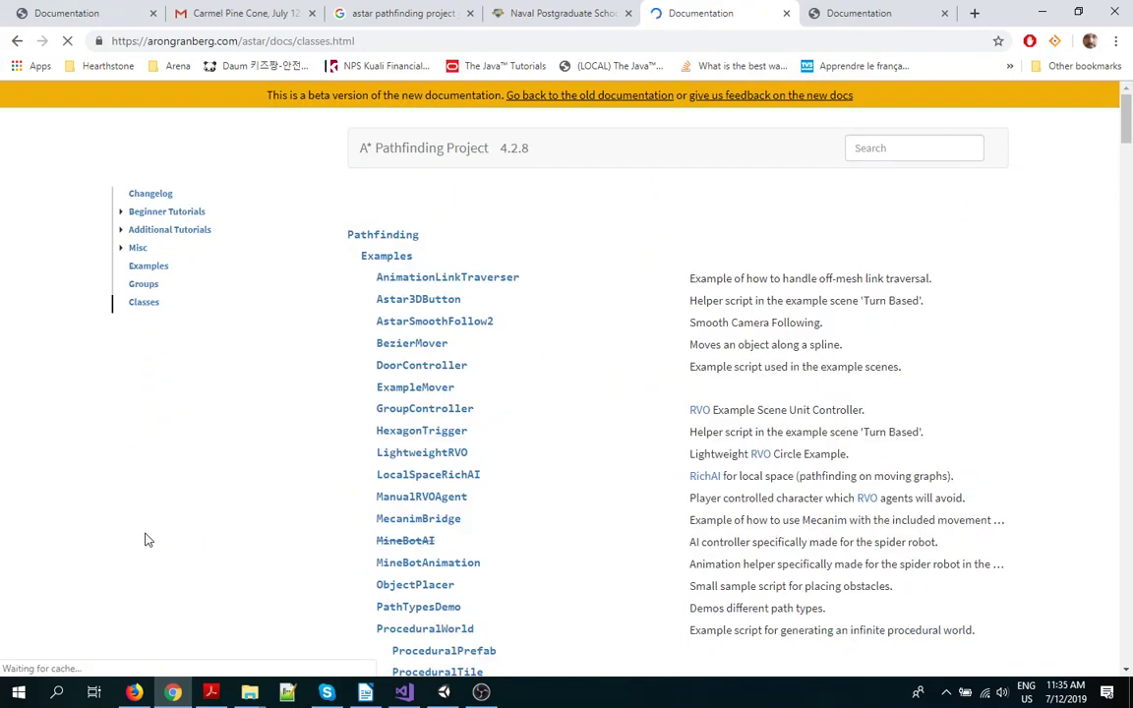
# Search the class list for "path" and open the documentation page of the Path base class.
pyautogui.hotkey('ctrl', 'f')
pyautogui.write('path')
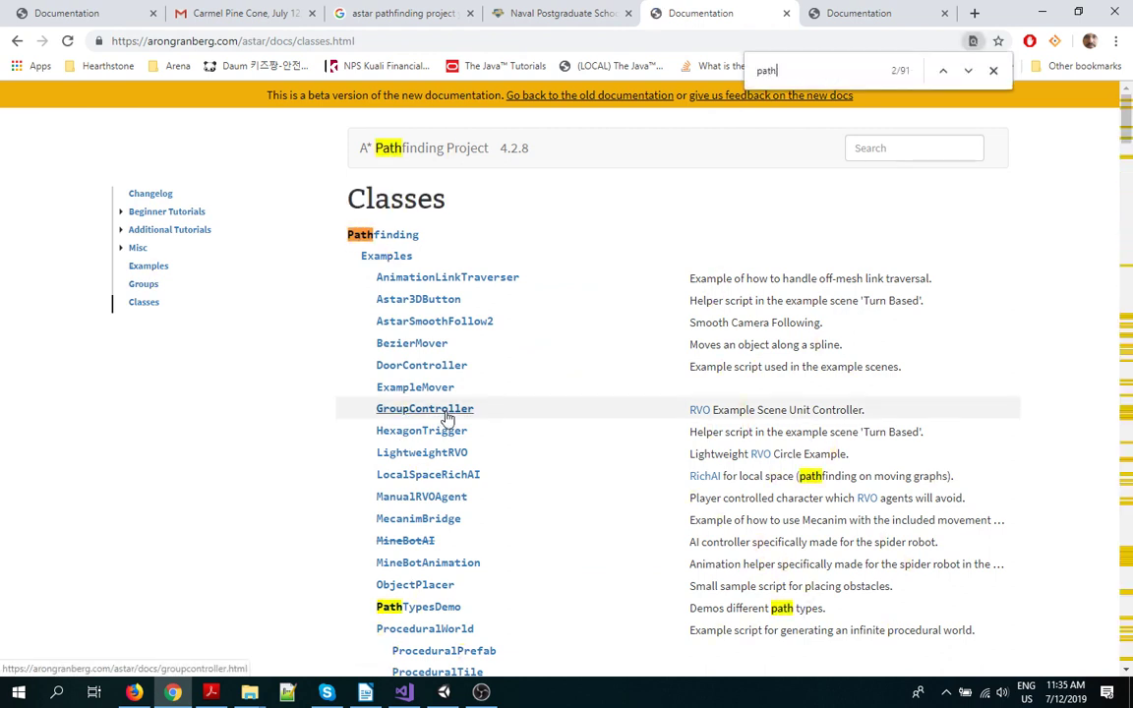
pyautogui.press('Return')
pyautogui.press('Return')
pyautogui.press('Return')
pyautogui.press('Return')
pyautogui.press('Return')
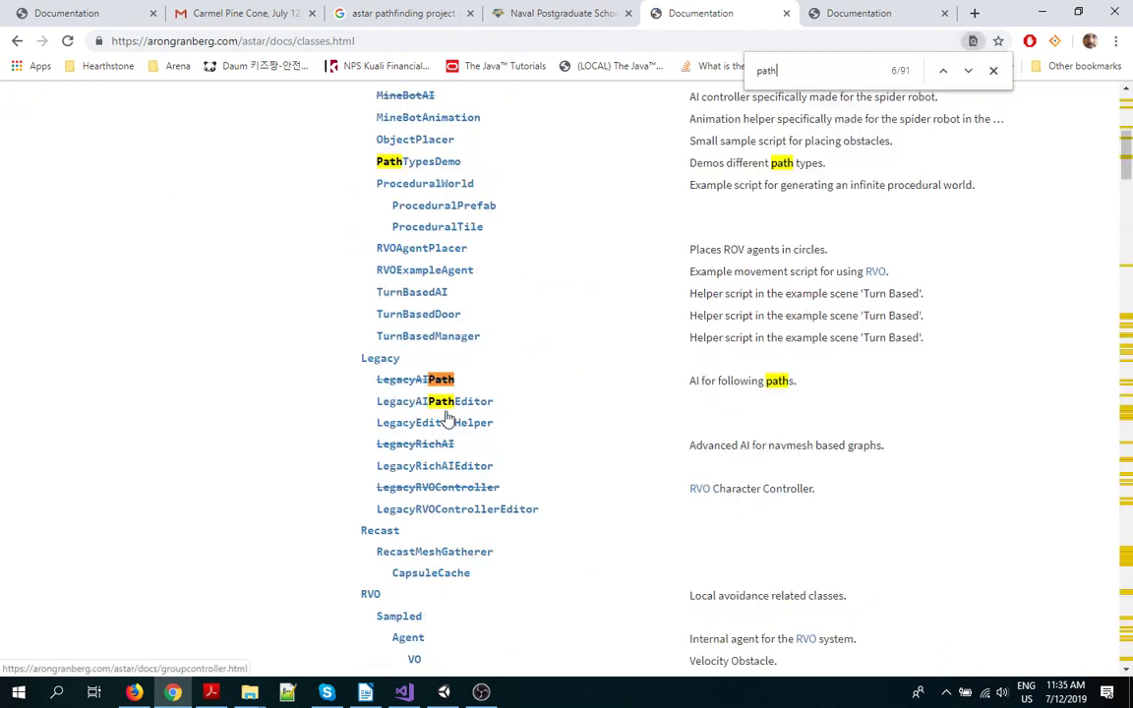
pyautogui.press('Return')
pyautogui.press('Return')
pyautogui.press('Return')
pyautogui.press('Return')
pyautogui.press('Return')
pyautogui.press('Return')
pyautogui.press('Return')
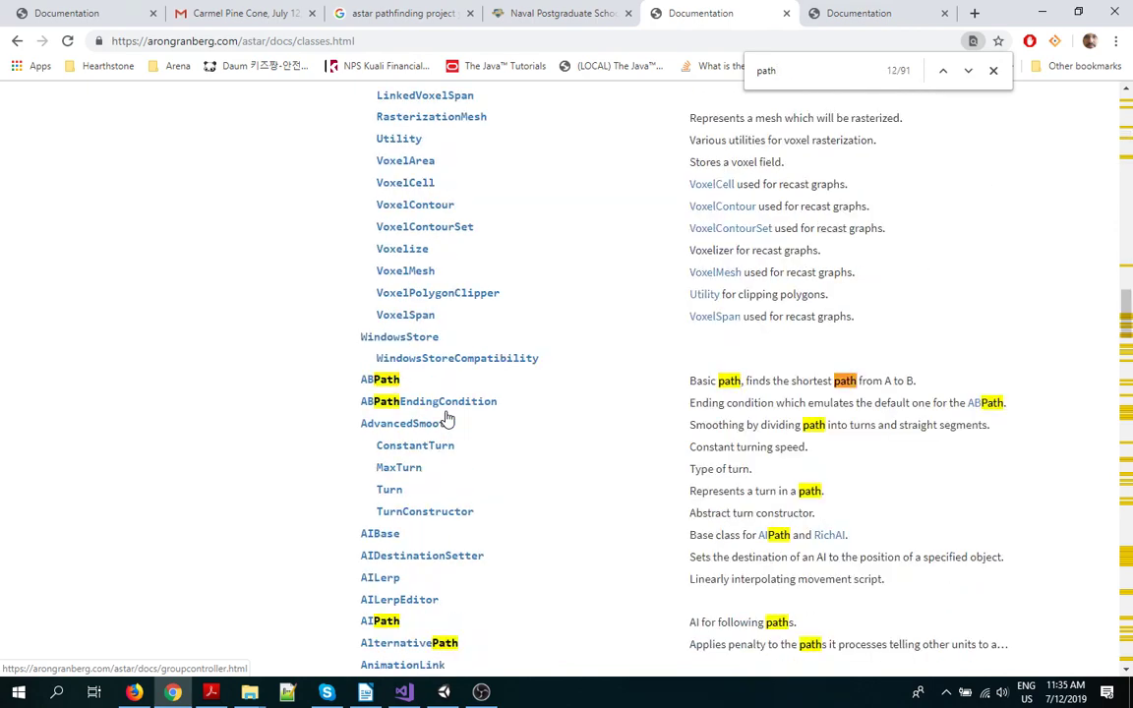
pyautogui.scroll(-20, 482, 362)
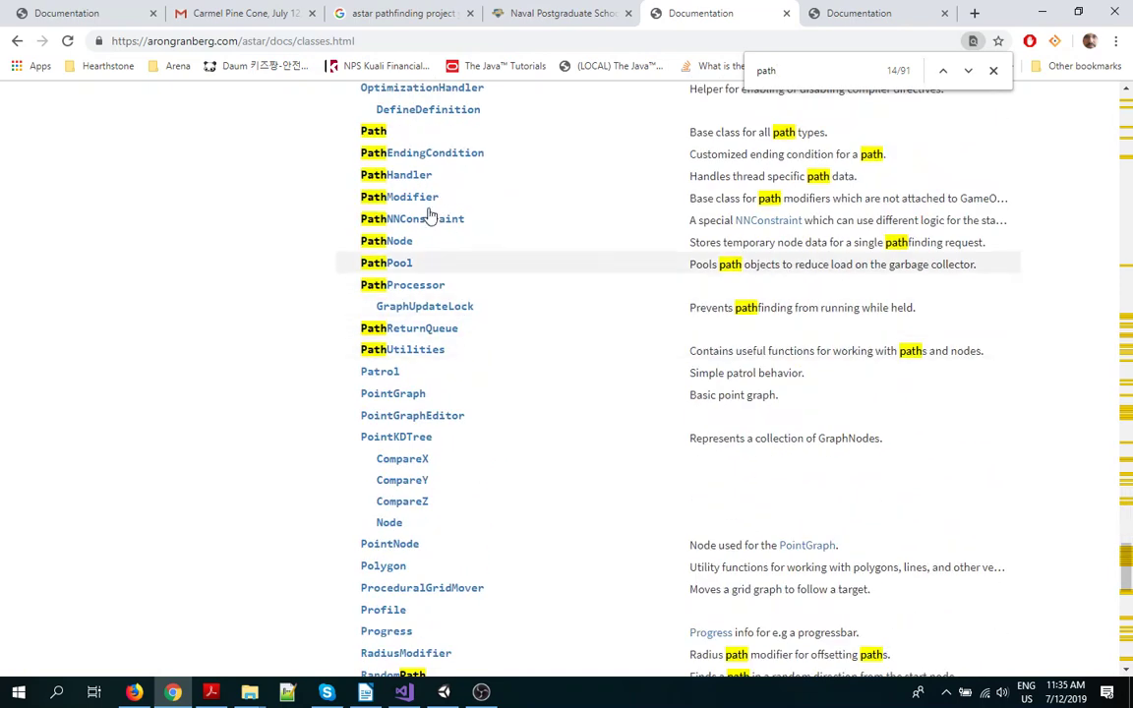
pyautogui.click(377, 135)
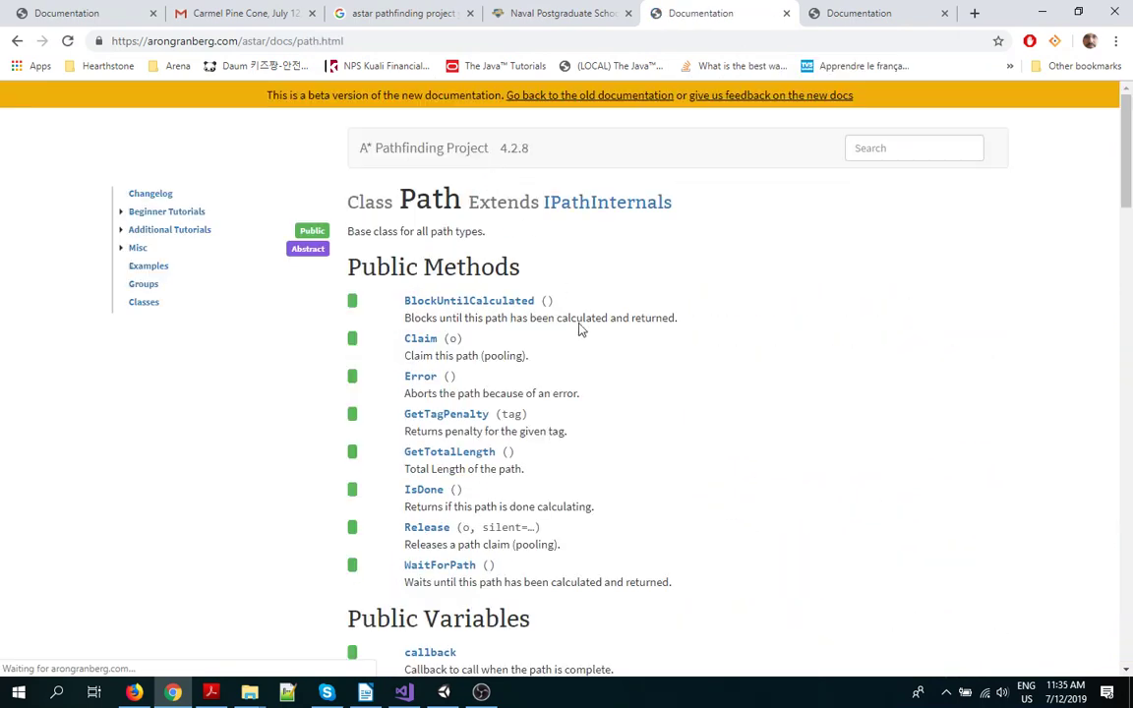
# Examine the Path class members, focusing on public variables such as path and vectorPath and their descriptions.
pyautogui.scroll(-4, 592, 337)
pyautogui.scroll(-10, 590, 337)
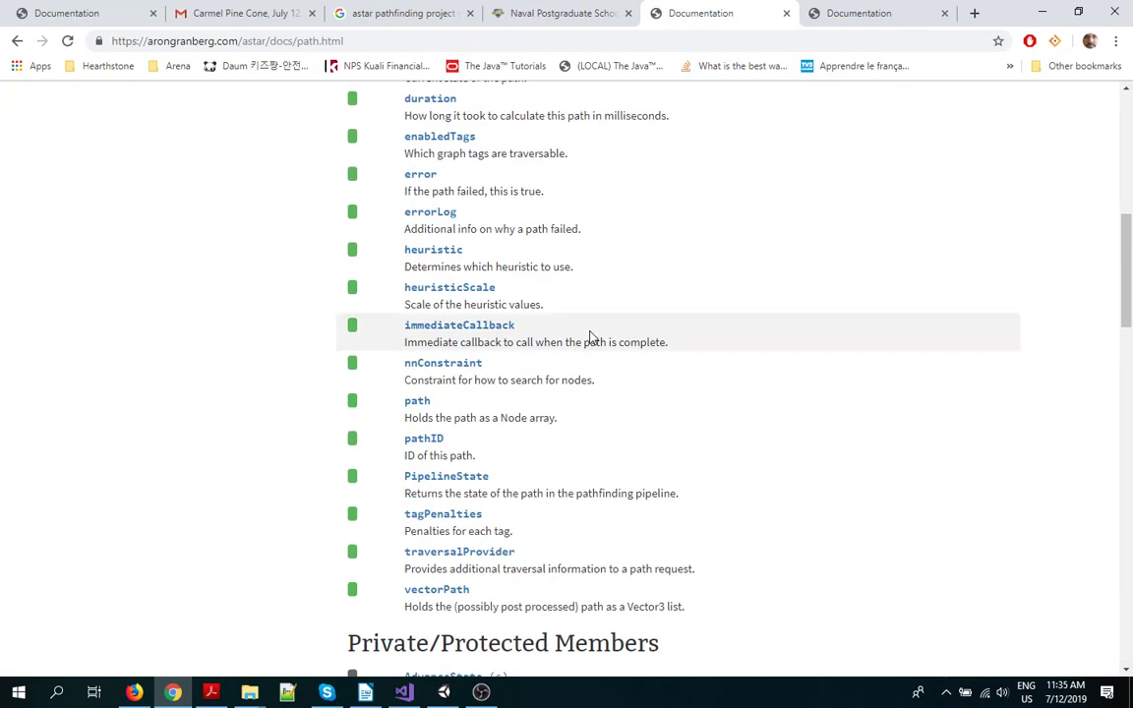
pyautogui.scroll(-7, 589, 337)
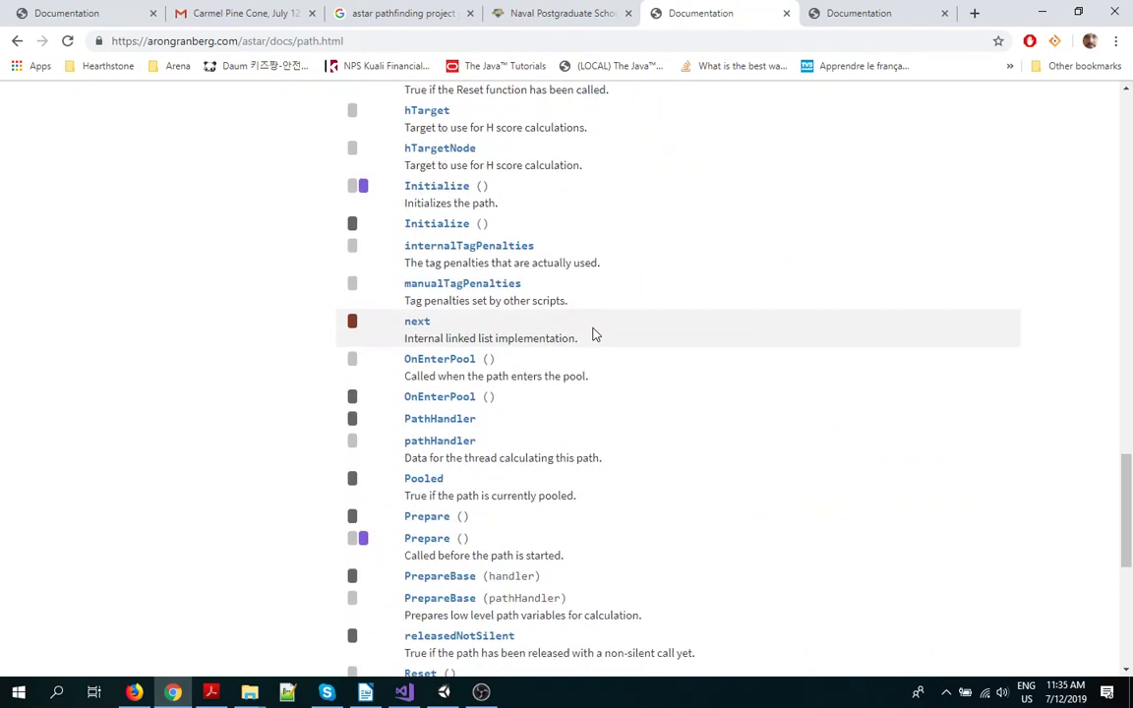
pyautogui.scroll(-3, 594, 333)
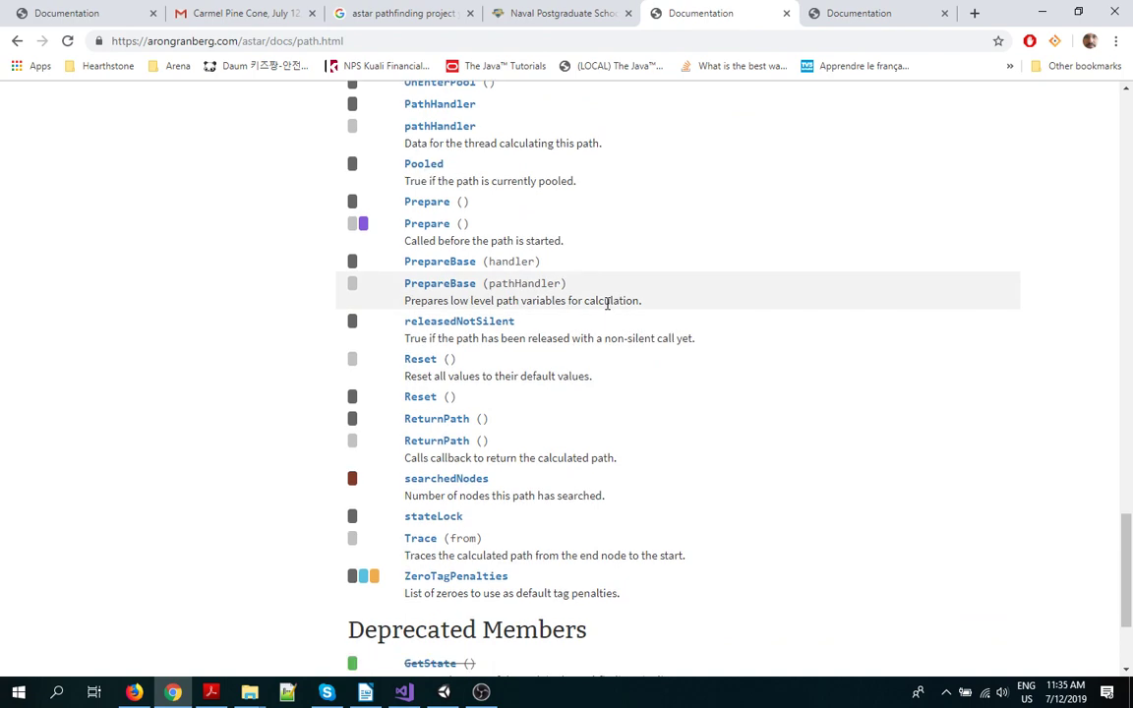
pyautogui.scroll(-2, 607, 304)
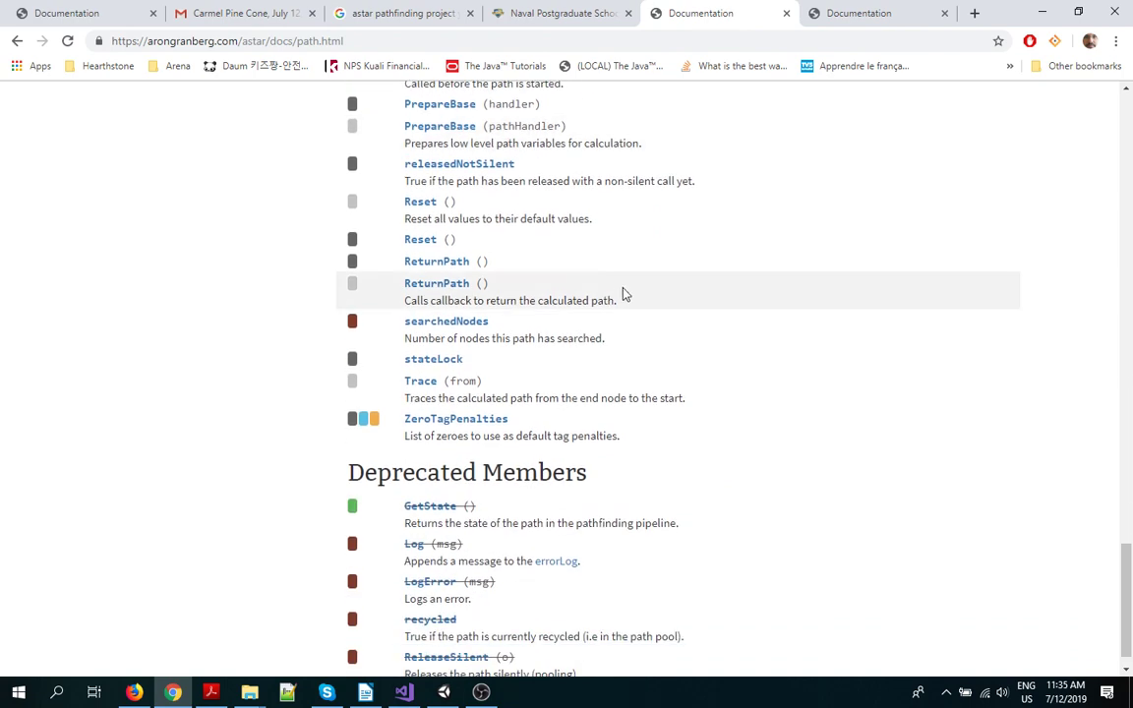
pyautogui.scroll(10, 623, 292)
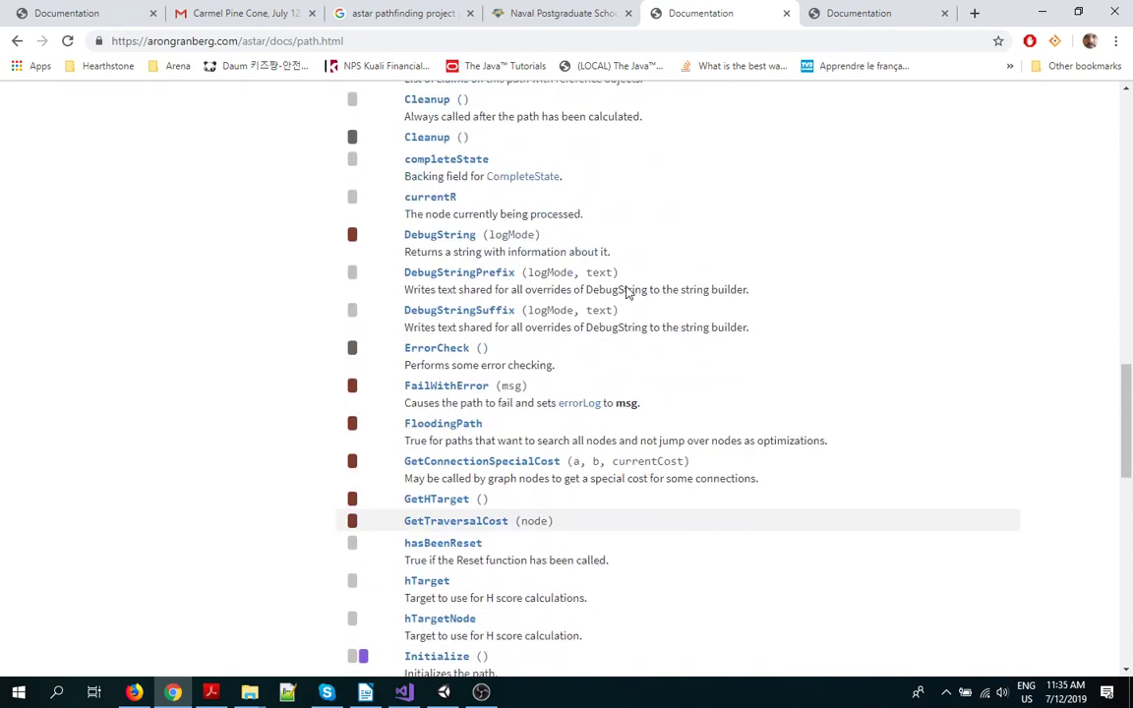
pyautogui.scroll(4, 625, 292)
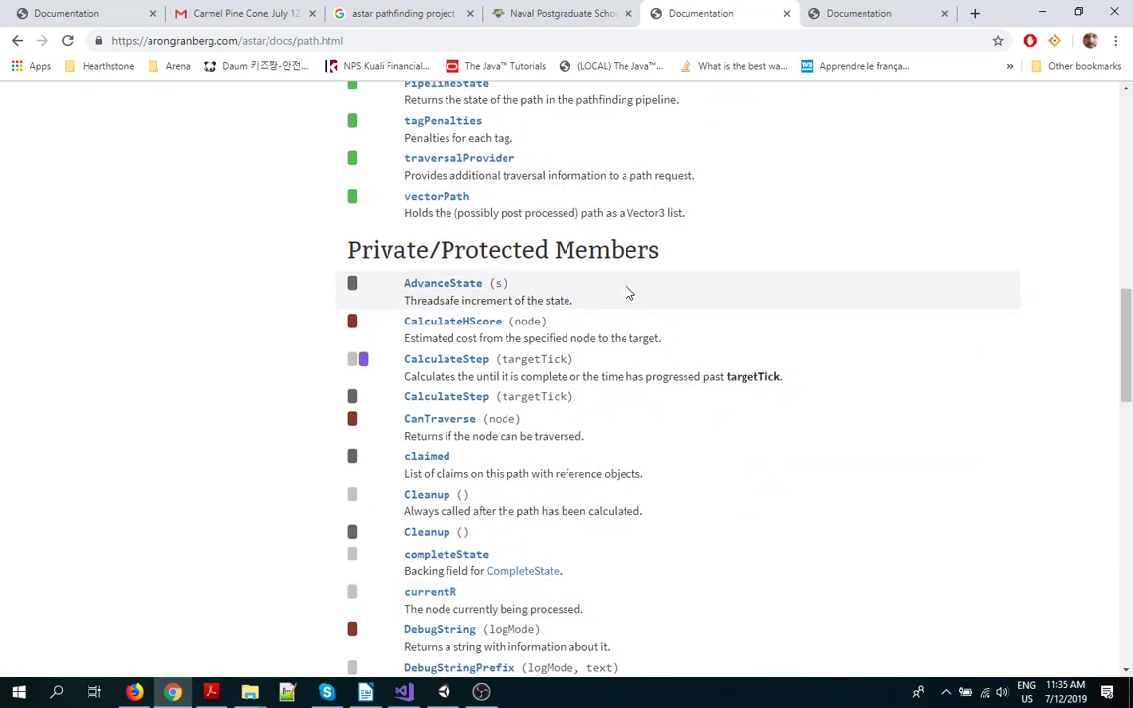
pyautogui.scroll(-13, 627, 292)
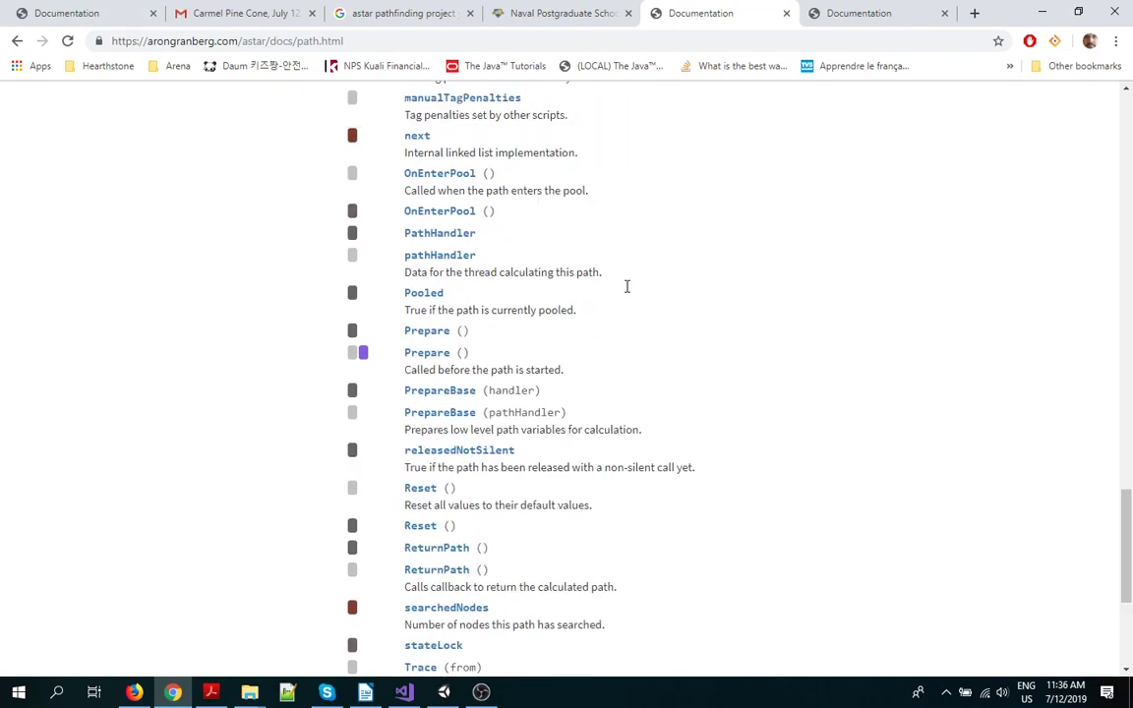
pyautogui.scroll(-1, 627, 292)
pyautogui.scroll(17, 626, 292)
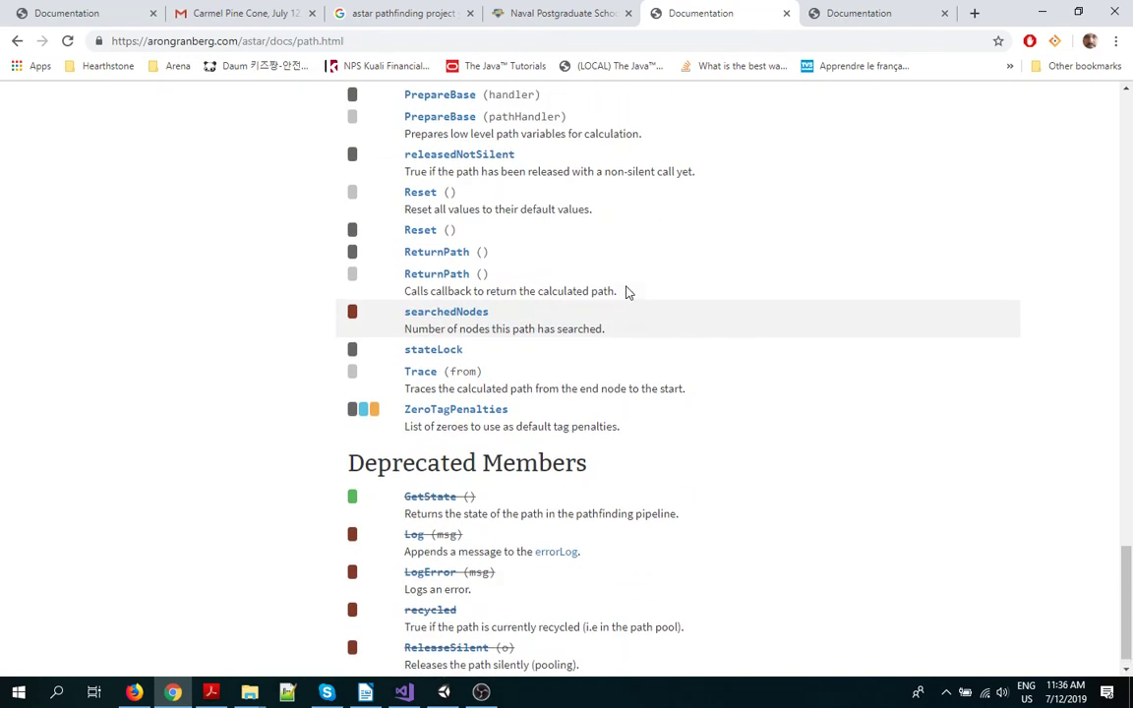
pyautogui.scroll(3, 627, 292)
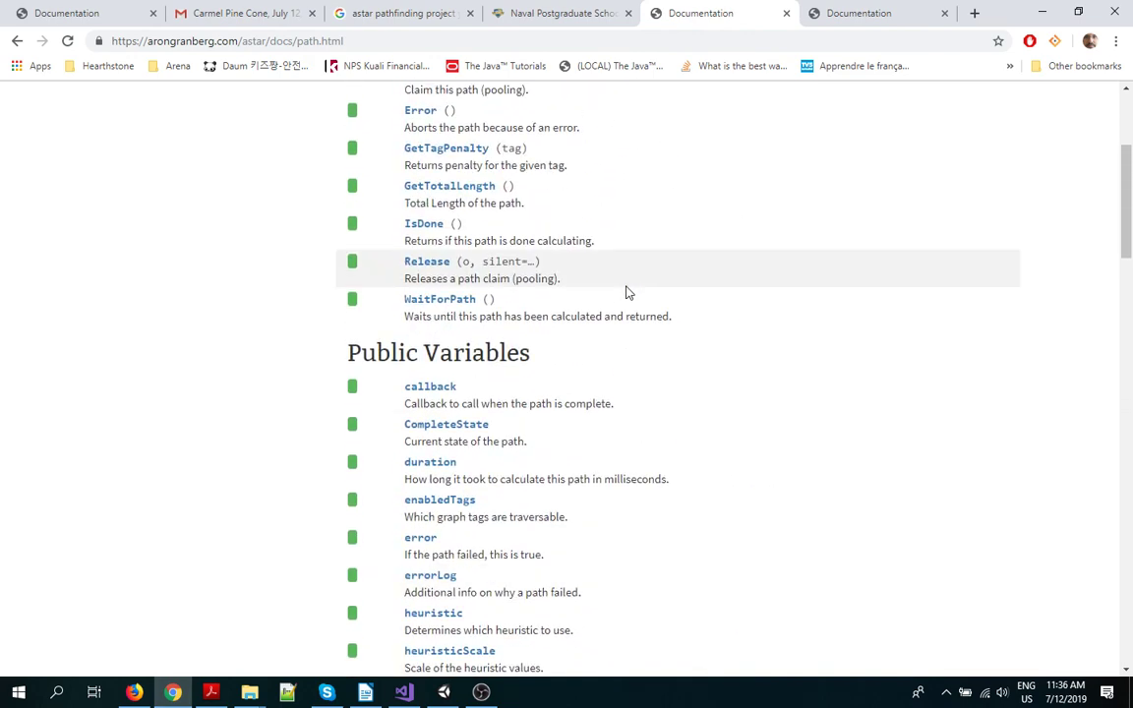
pyautogui.scroll(-2, 627, 292)
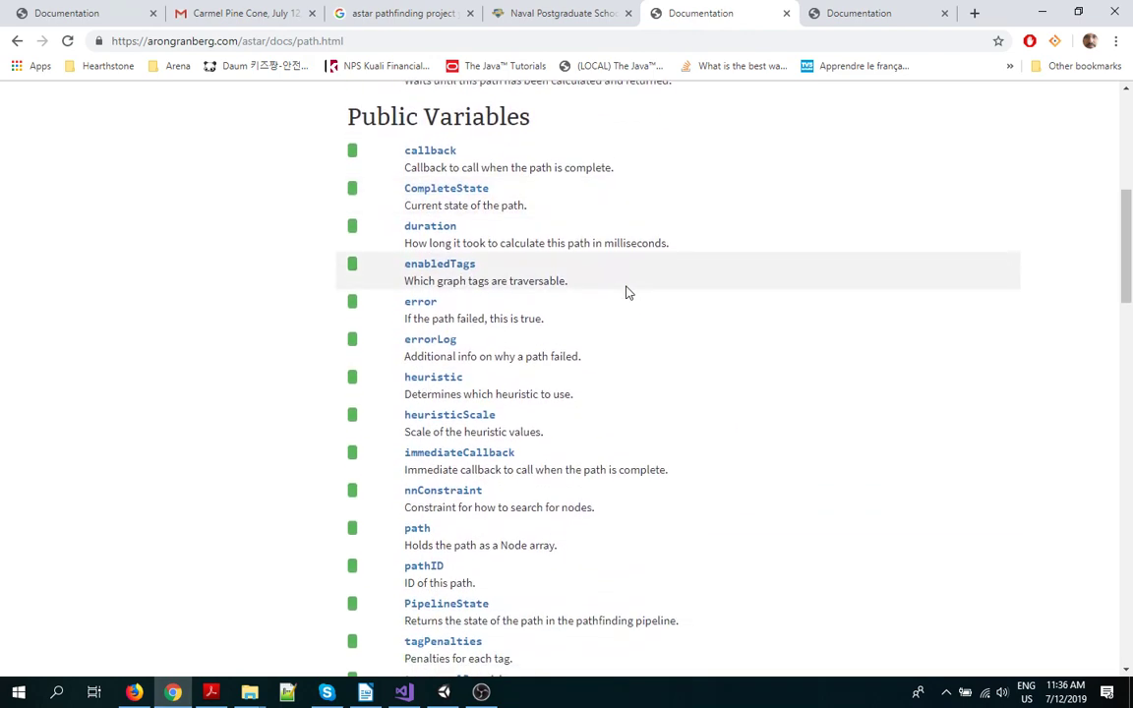
pyautogui.scroll(-2, 627, 292)
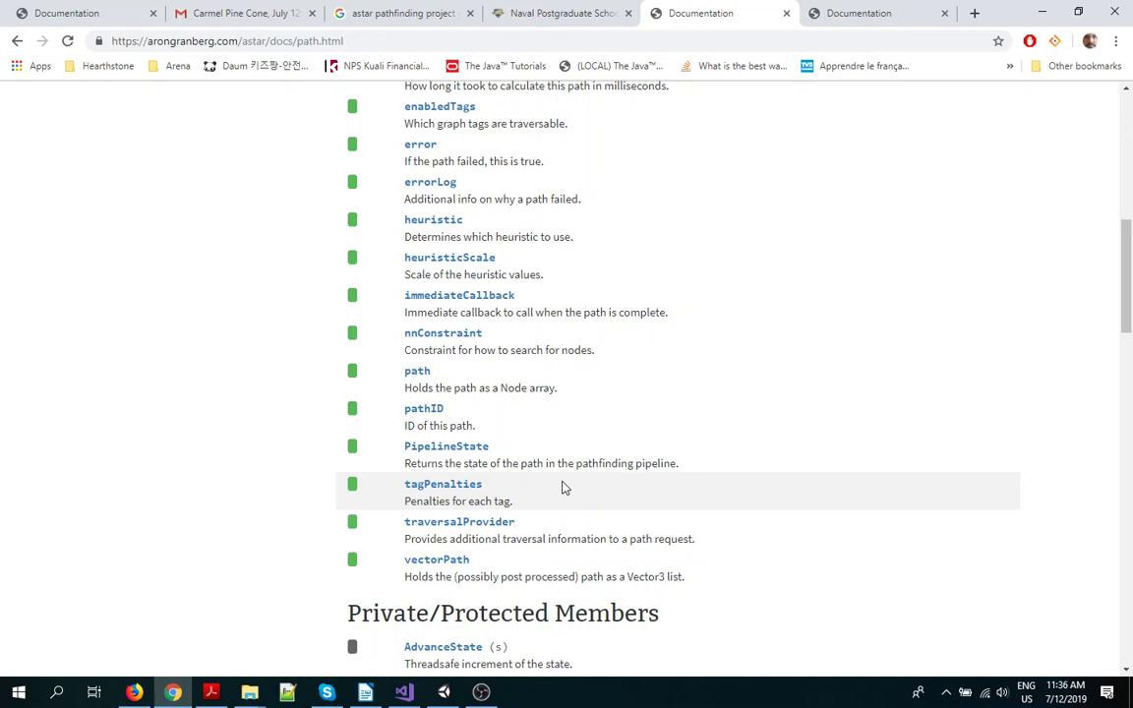
pyautogui.scroll(1, 562, 488)
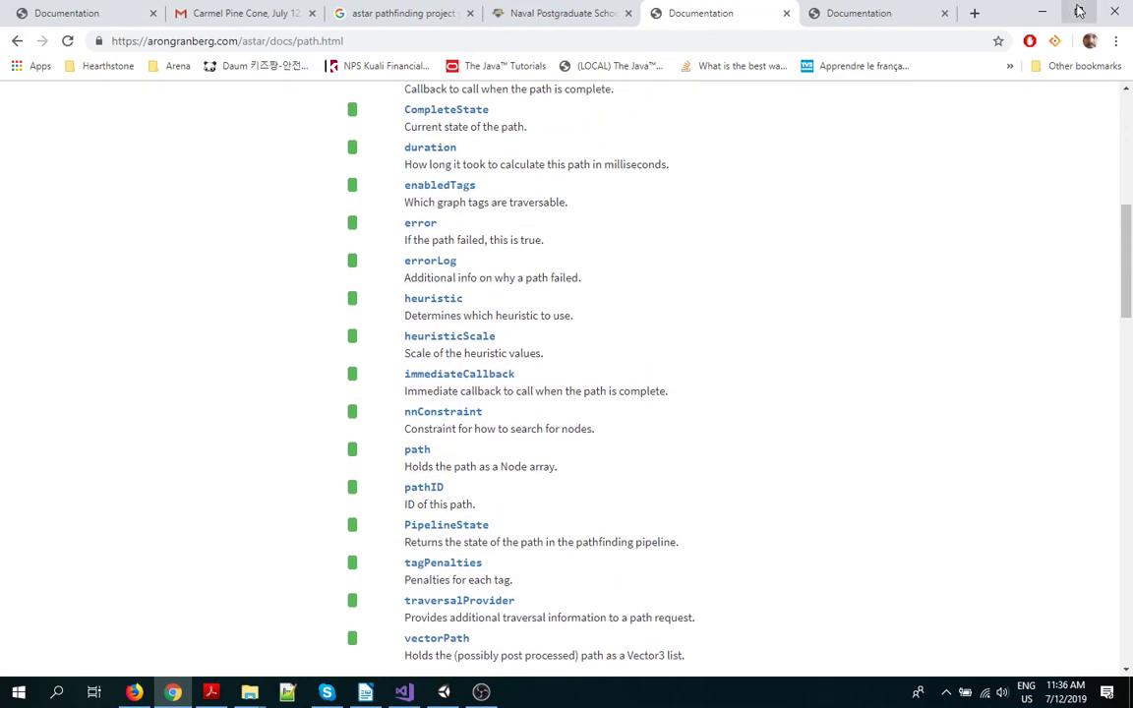
# Return to the movement script tutorial's Update code, switch back to Unity, and bring up the OBS window.
pyautogui.click(826, 17)
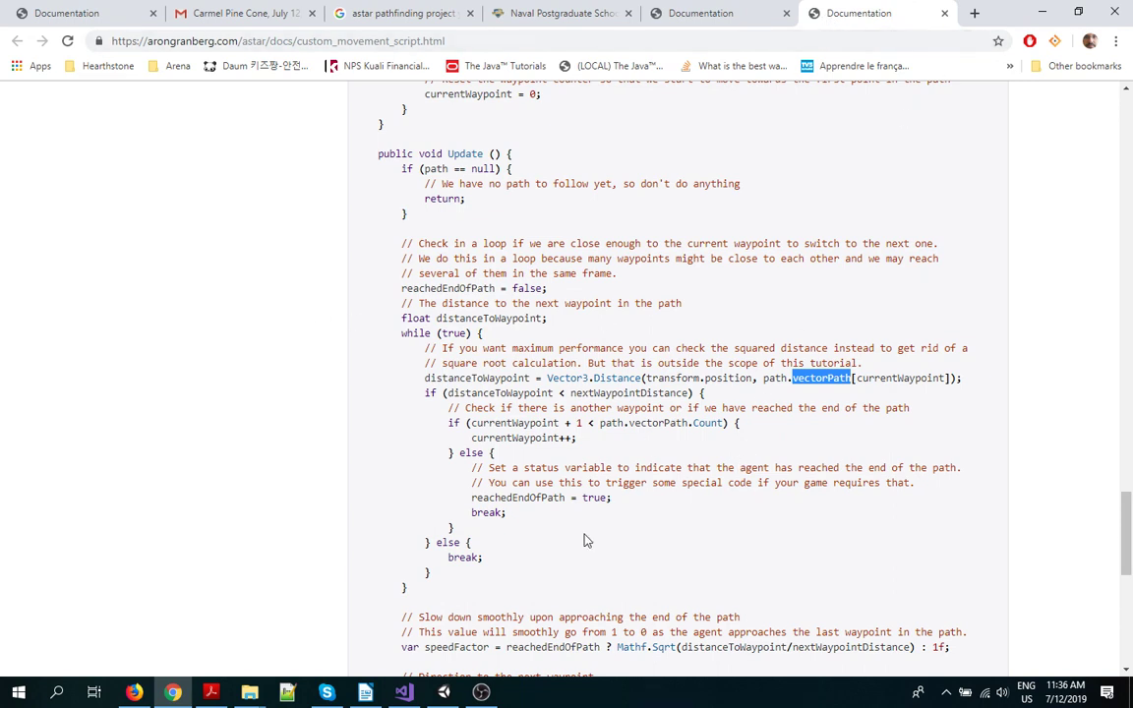
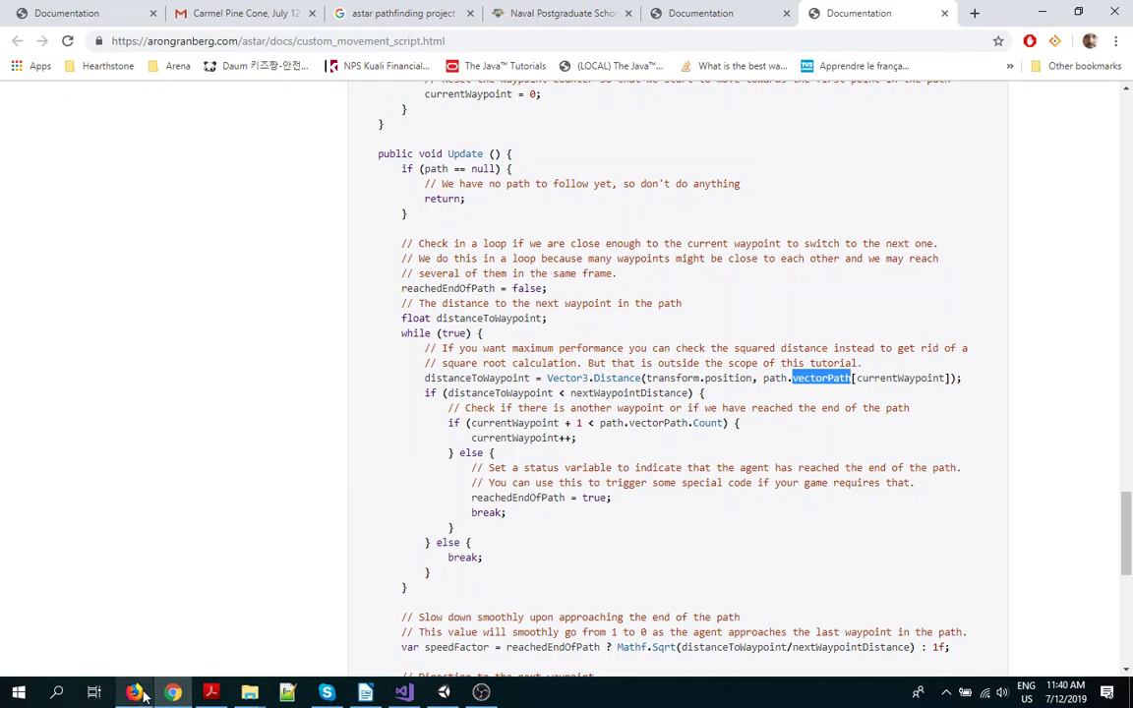
pyautogui.click(446, 695)
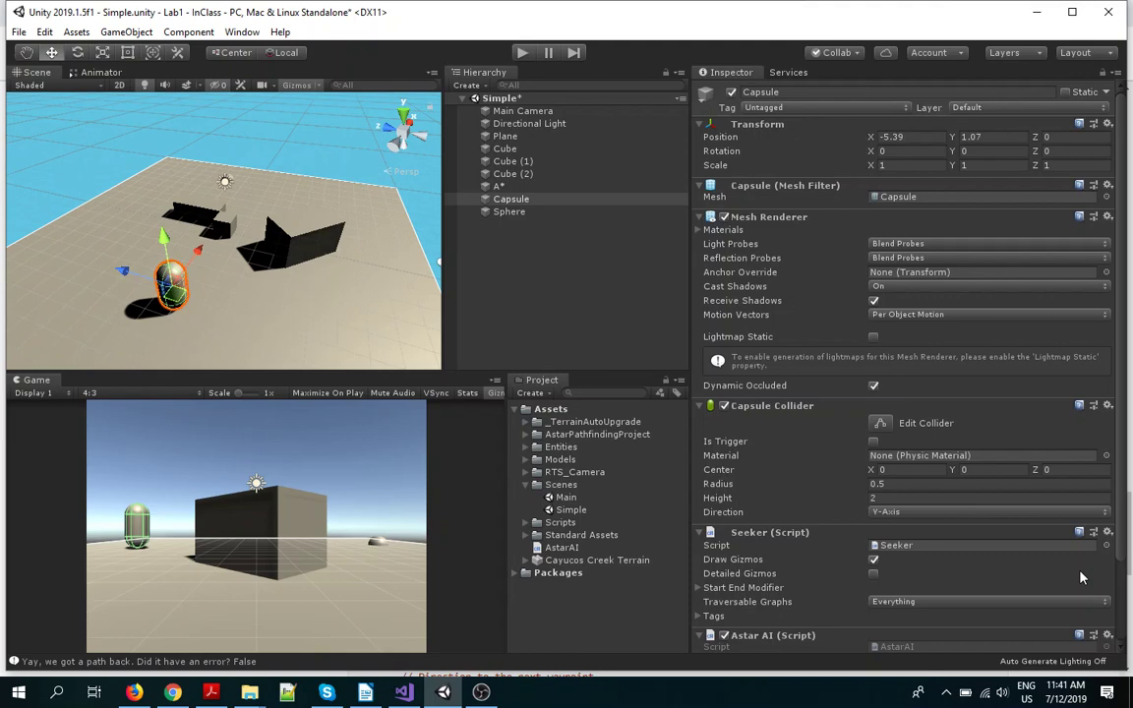
pyautogui.click(481, 692)
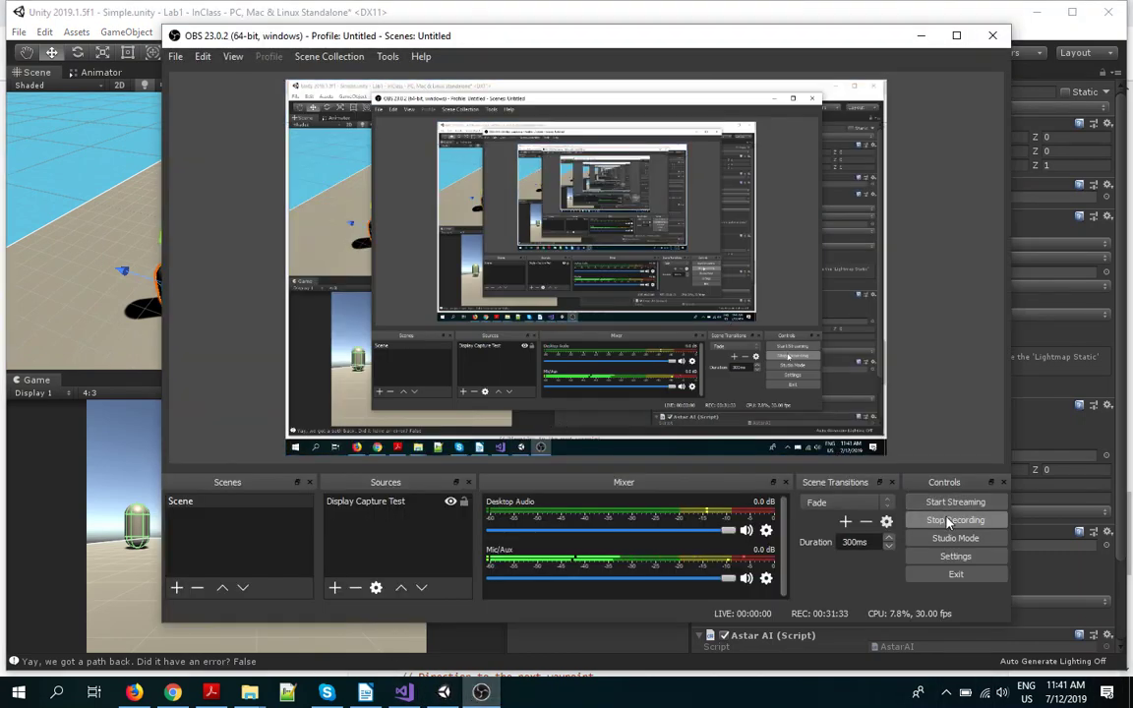